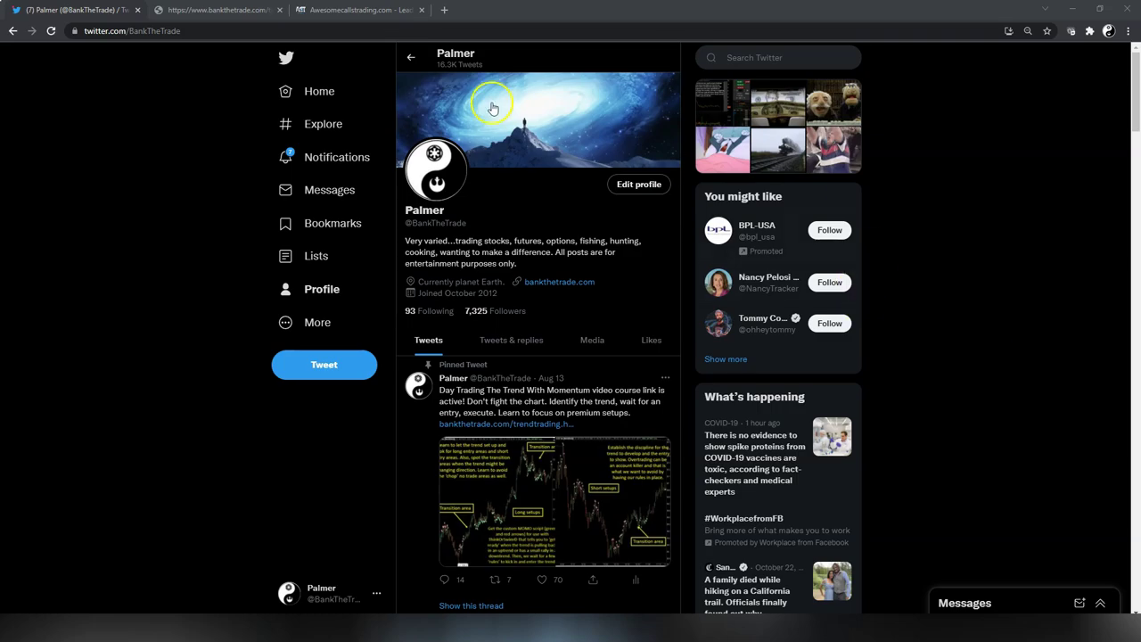
# Step: Browse the dated Pre Market Game Plan posts on the AwesomeCallsTrading blog
pyautogui.click(365, 10)
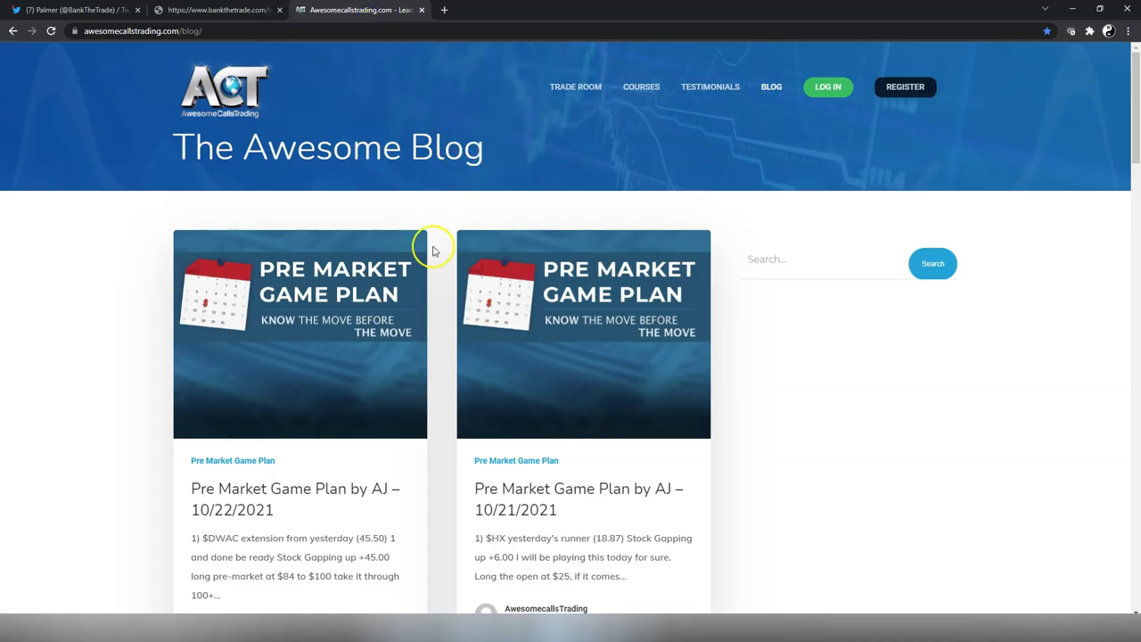
pyautogui.scroll(-2, 433, 247)
pyautogui.scroll(1, 337, 156)
pyautogui.scroll(1, 337, 179)
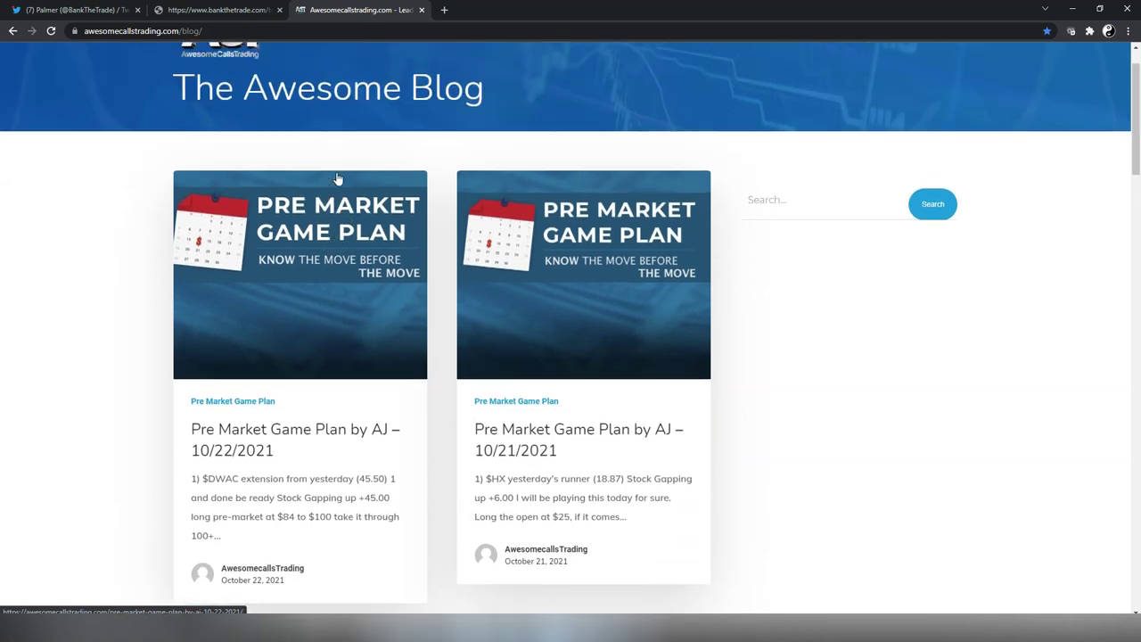
pyautogui.scroll(1, 337, 178)
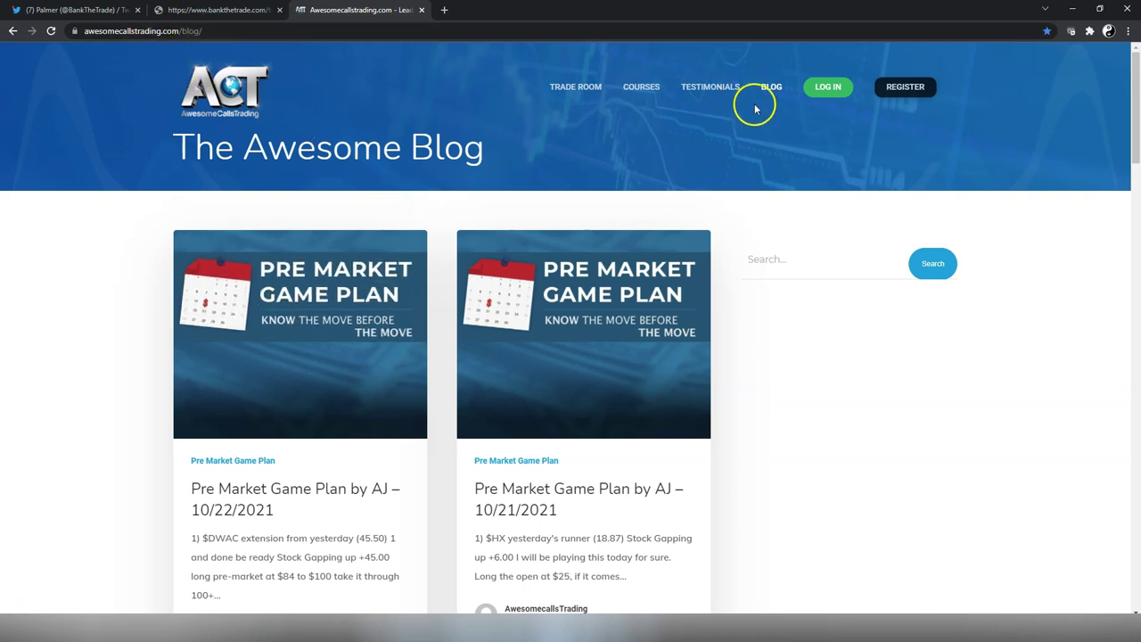
pyautogui.scroll(-6, 552, 302)
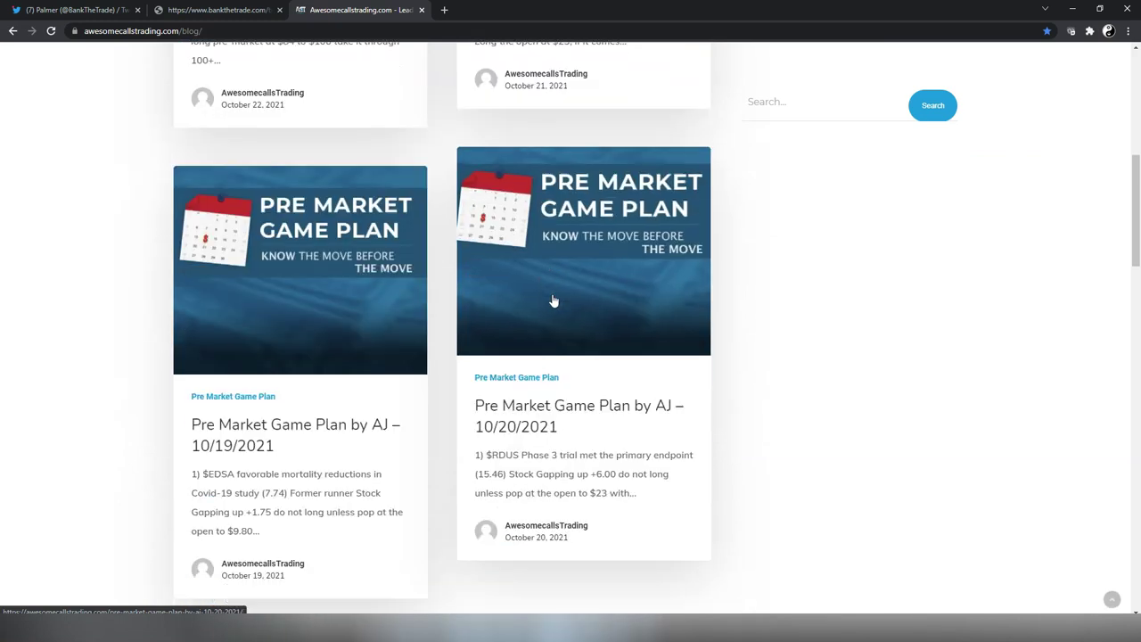
pyautogui.scroll(-2, 553, 301)
pyautogui.scroll(-2, 553, 301)
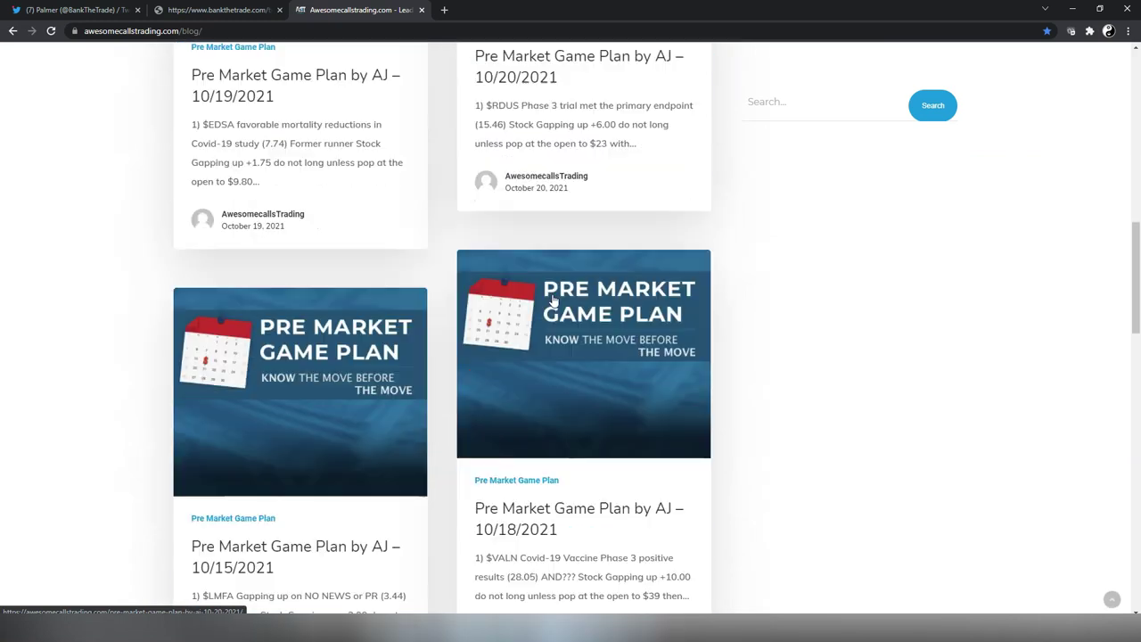
pyautogui.scroll(10, 553, 301)
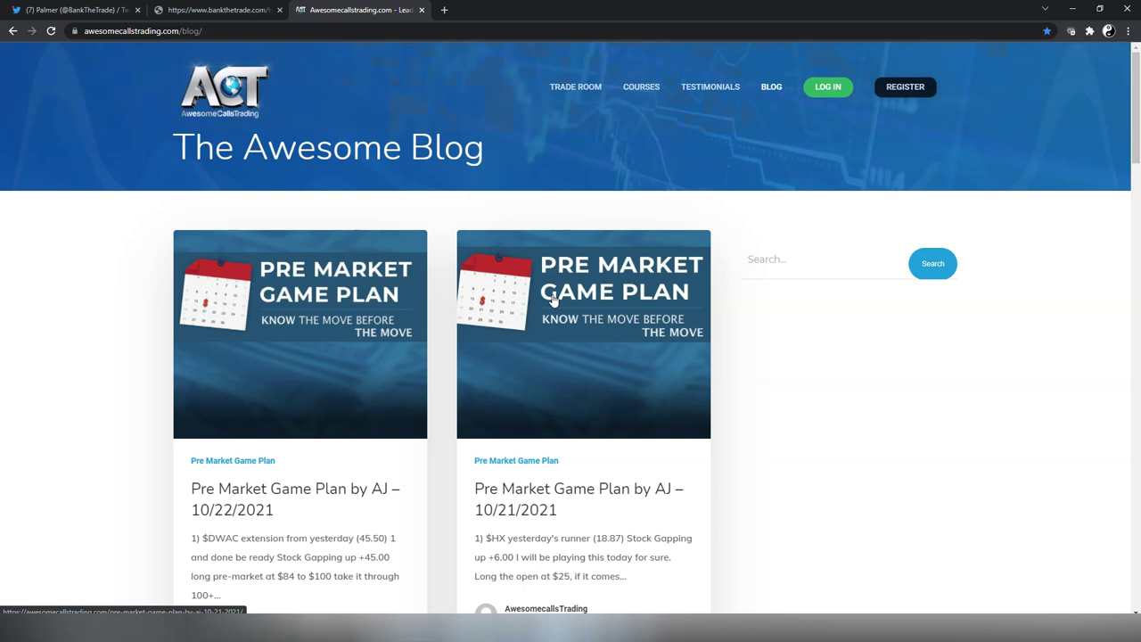
# Step: Open the Pre Market Game Plan post dated 10/22/2021 and read through its numbered stock watchlist
pyautogui.click(359, 322)
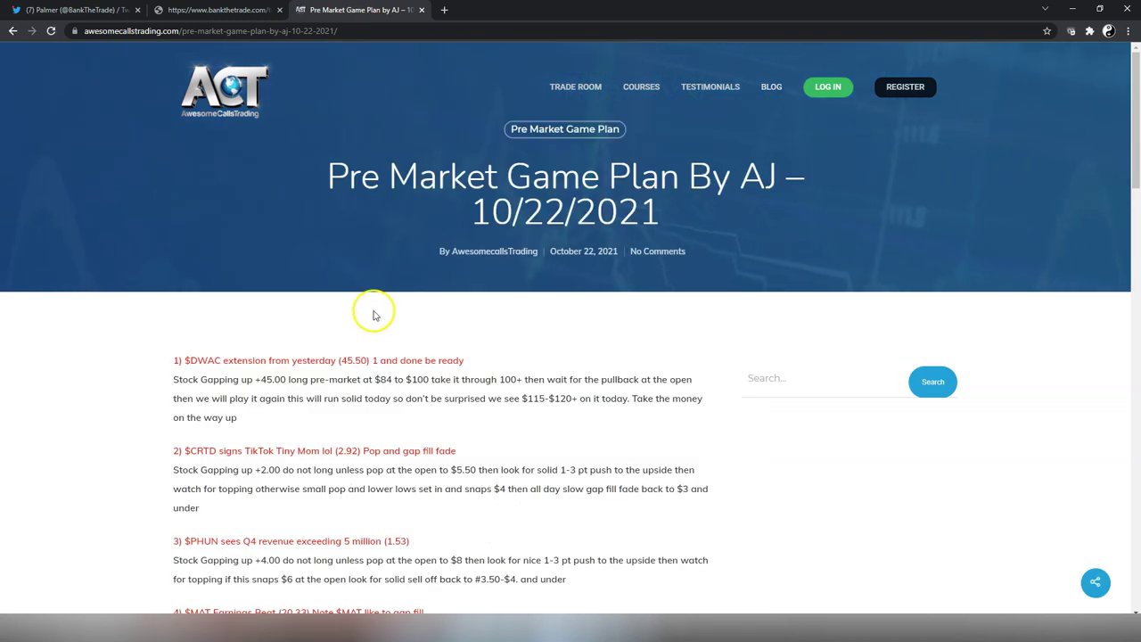
pyautogui.scroll(-2, 369, 311)
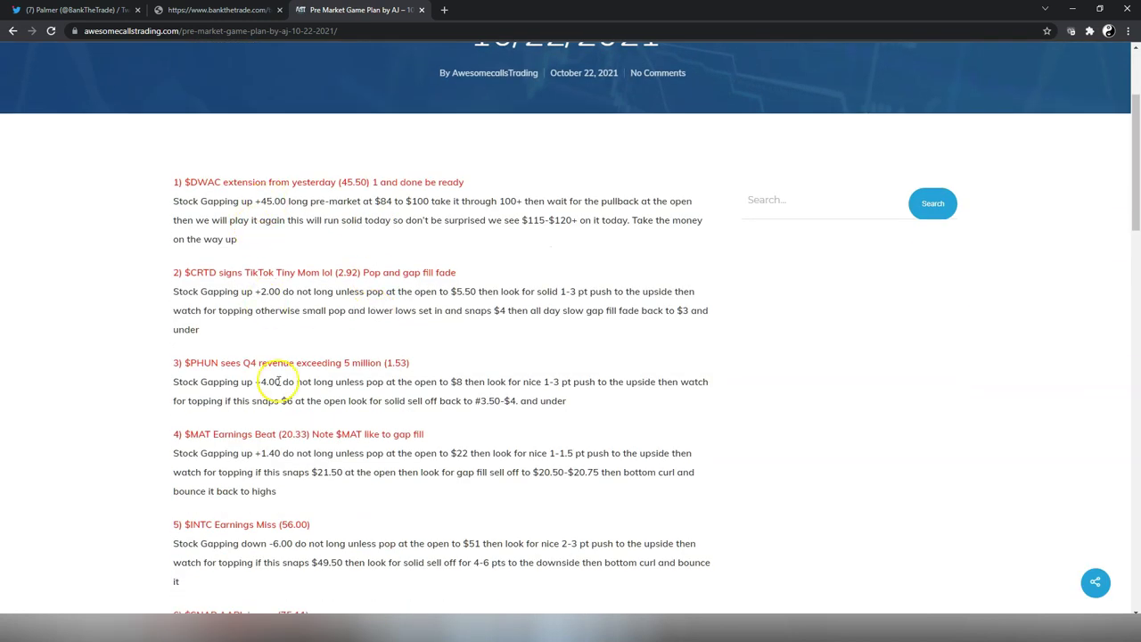
pyautogui.scroll(-1, 278, 383)
pyautogui.scroll(-1, 277, 384)
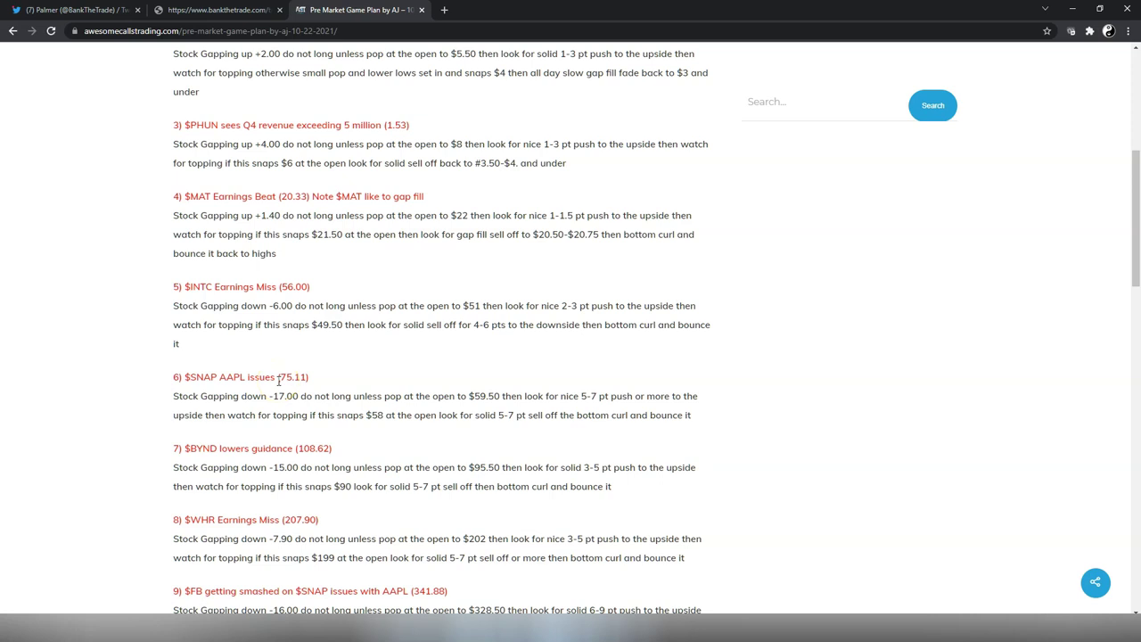
pyautogui.scroll(3, 278, 381)
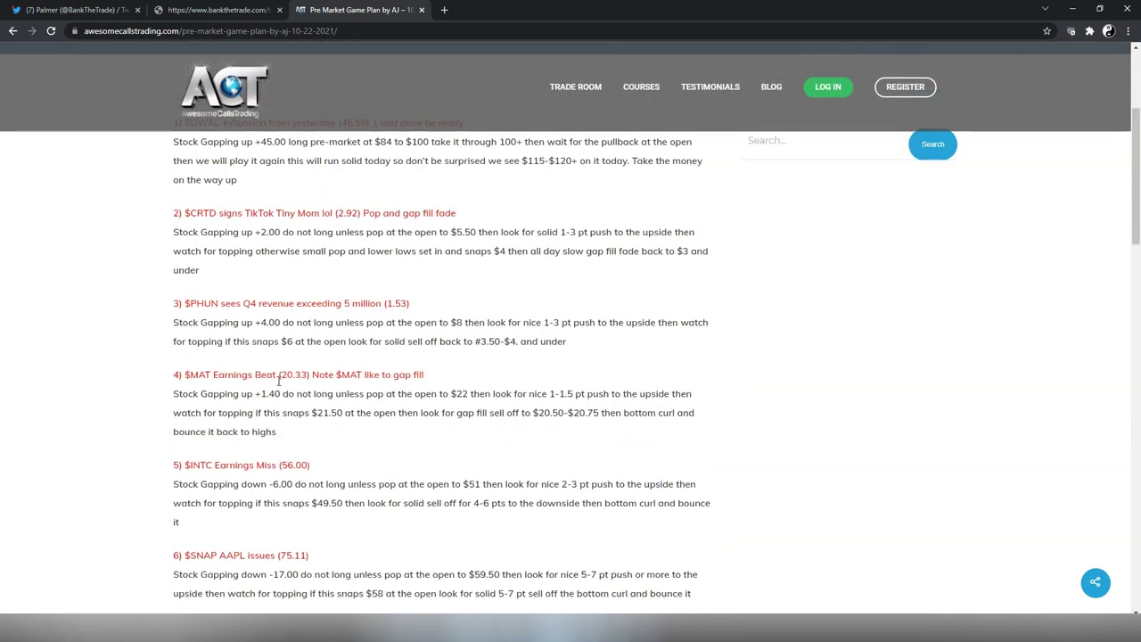
pyautogui.scroll(1, 277, 386)
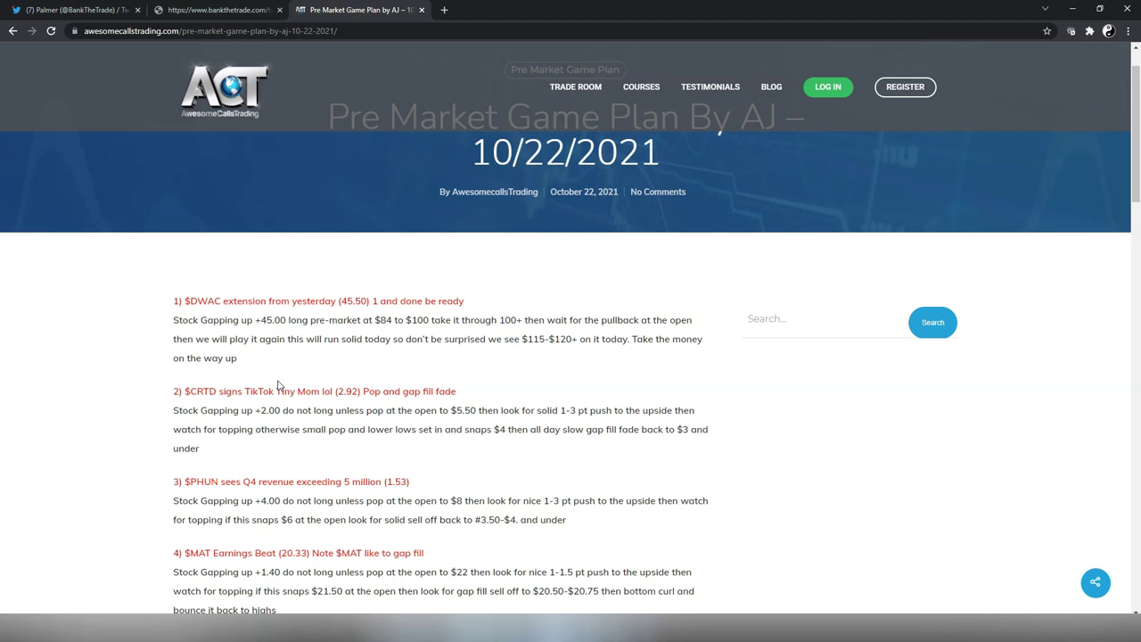
# Step: Return to the Twitter profile and review the Oct 22 tweets about gapping stocks such as $BYND, $SIVB and $HX
pyautogui.click(79, 10)
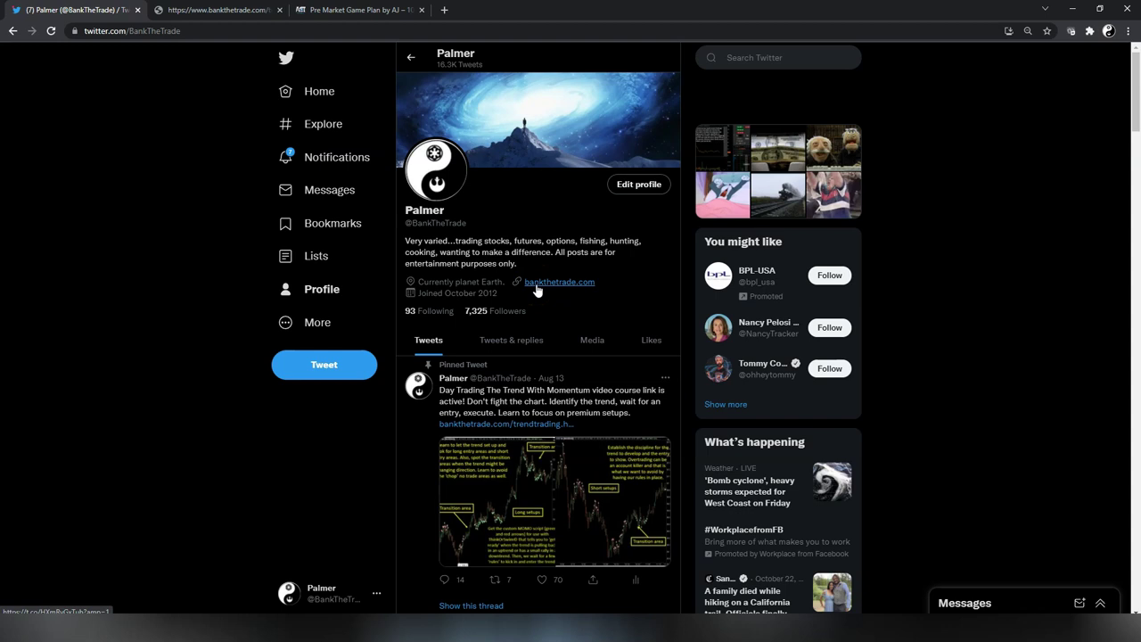
pyautogui.scroll(-10, 538, 291)
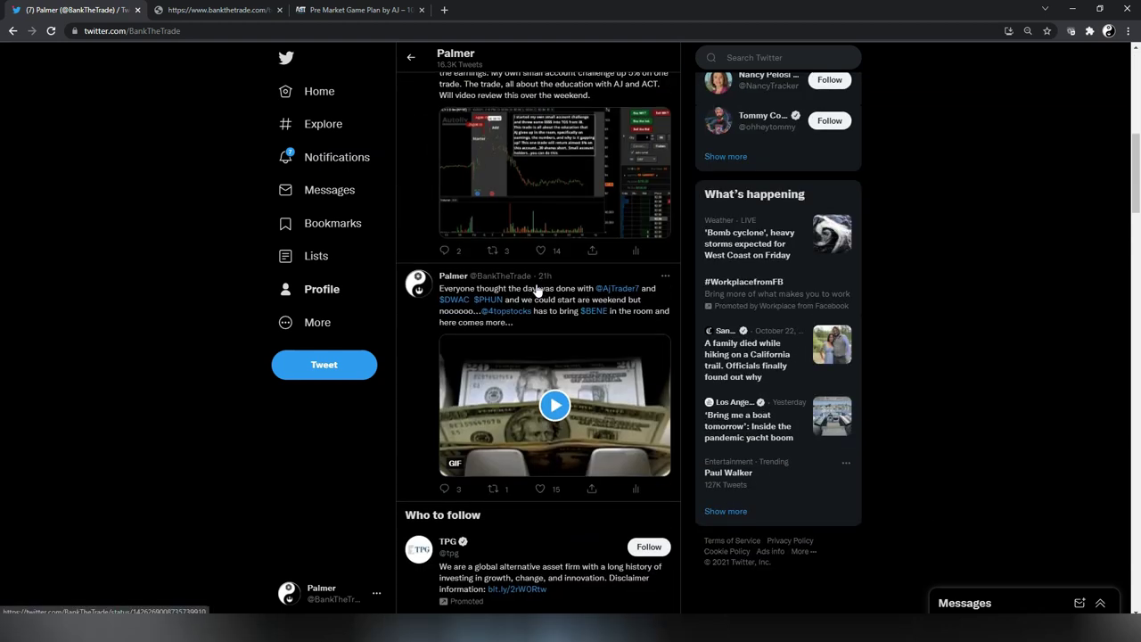
pyautogui.scroll(-2, 538, 291)
pyautogui.scroll(-4, 537, 291)
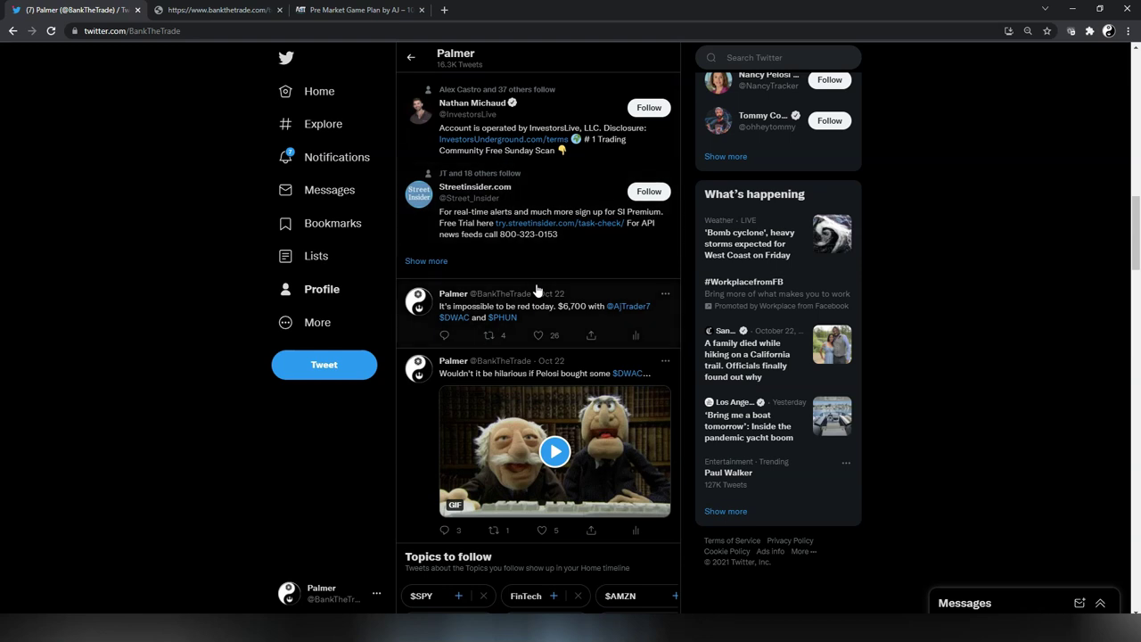
pyautogui.scroll(-5, 541, 292)
pyautogui.scroll(-3, 541, 291)
pyautogui.scroll(-2, 541, 292)
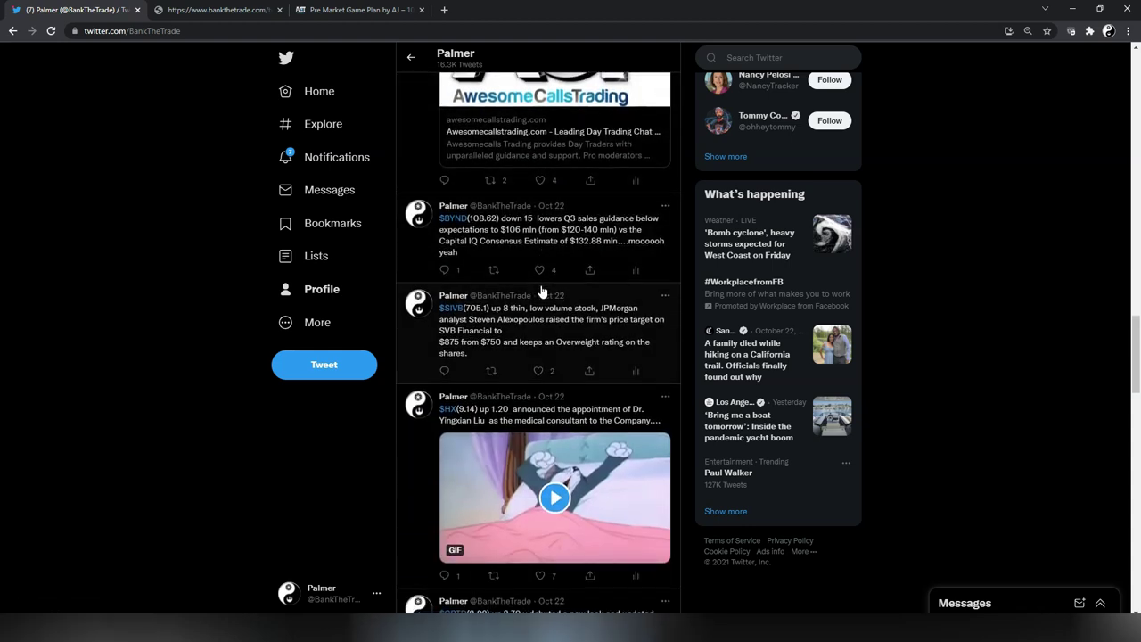
pyautogui.scroll(-1, 541, 291)
pyautogui.scroll(-2, 542, 291)
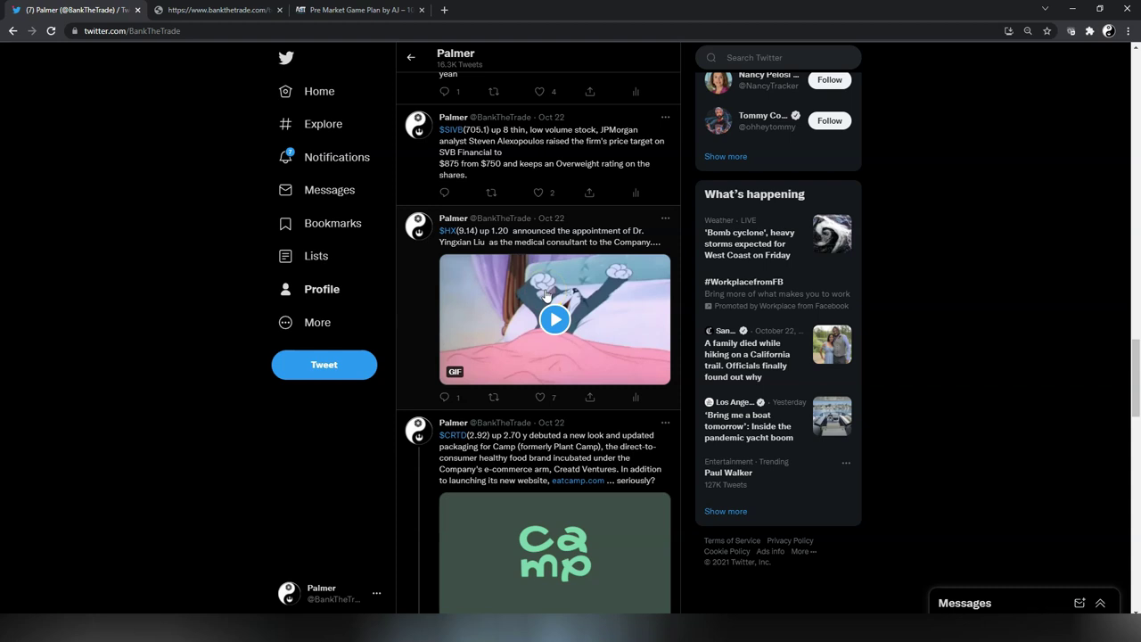
# Step: View the full-size chart image in the $ALV small account challenge tweet, then close it
pyautogui.scroll(5, 546, 295)
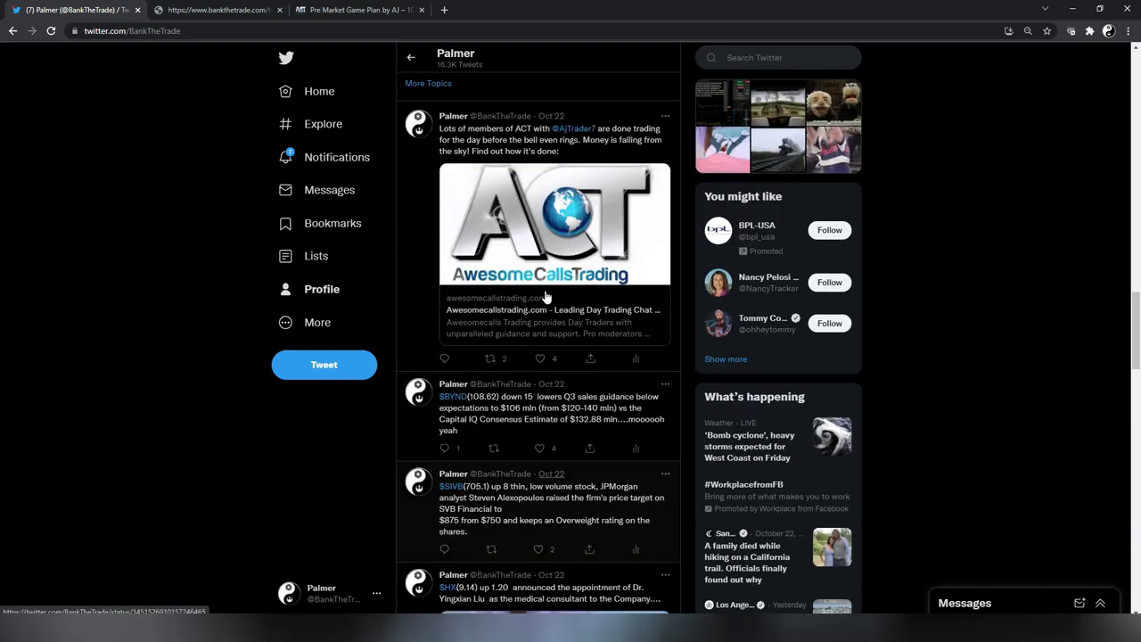
pyautogui.scroll(-10, 541, 303)
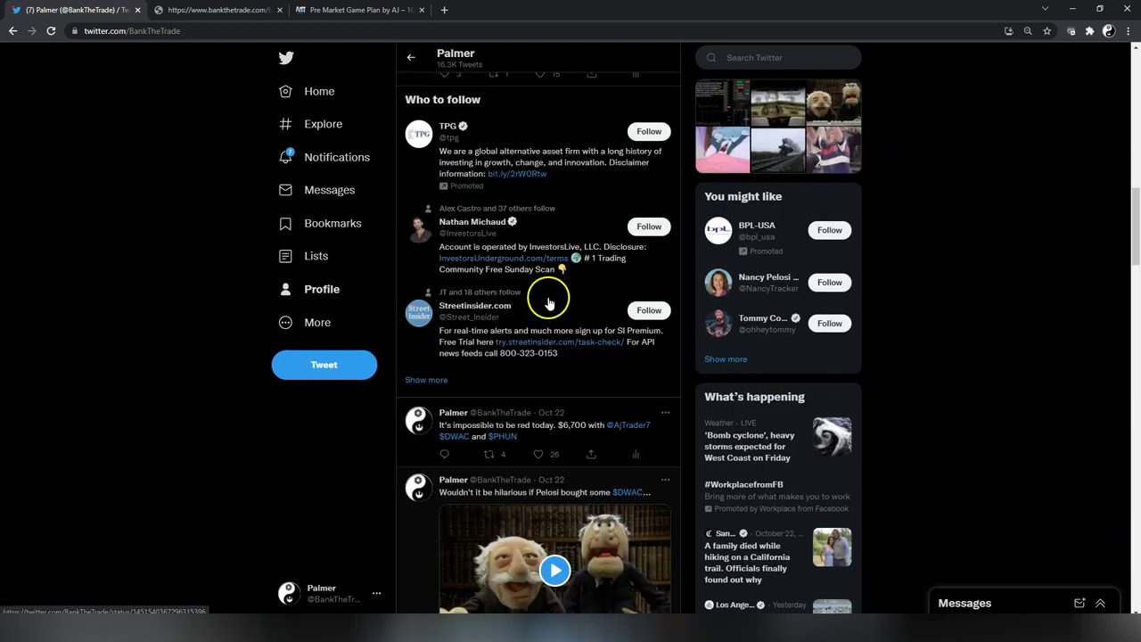
pyautogui.click(544, 303)
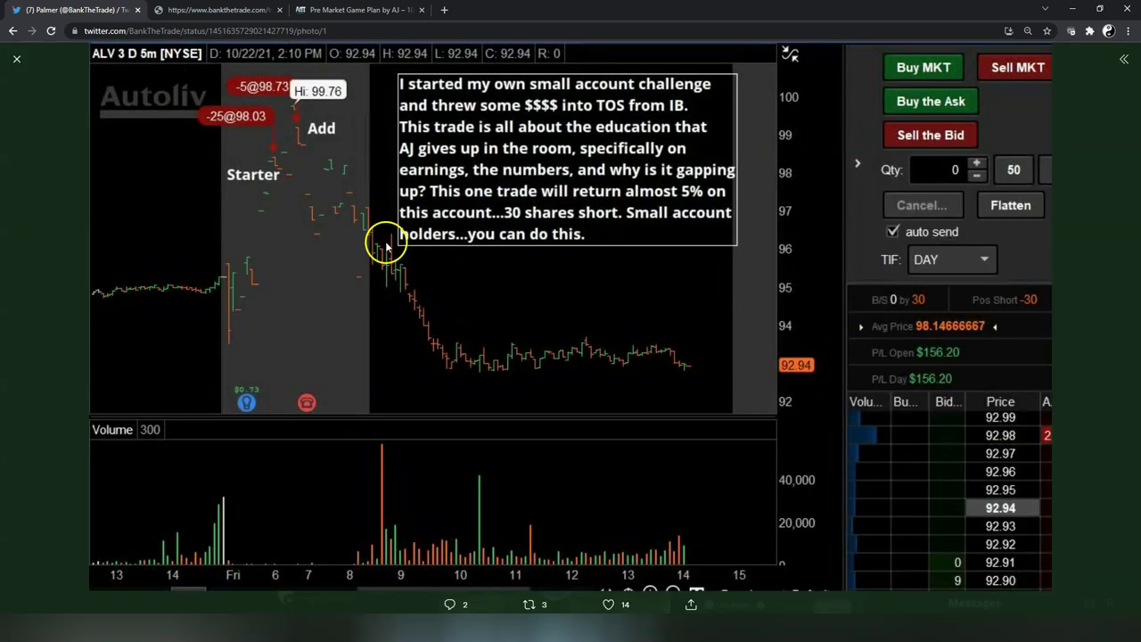
pyautogui.click(16, 62)
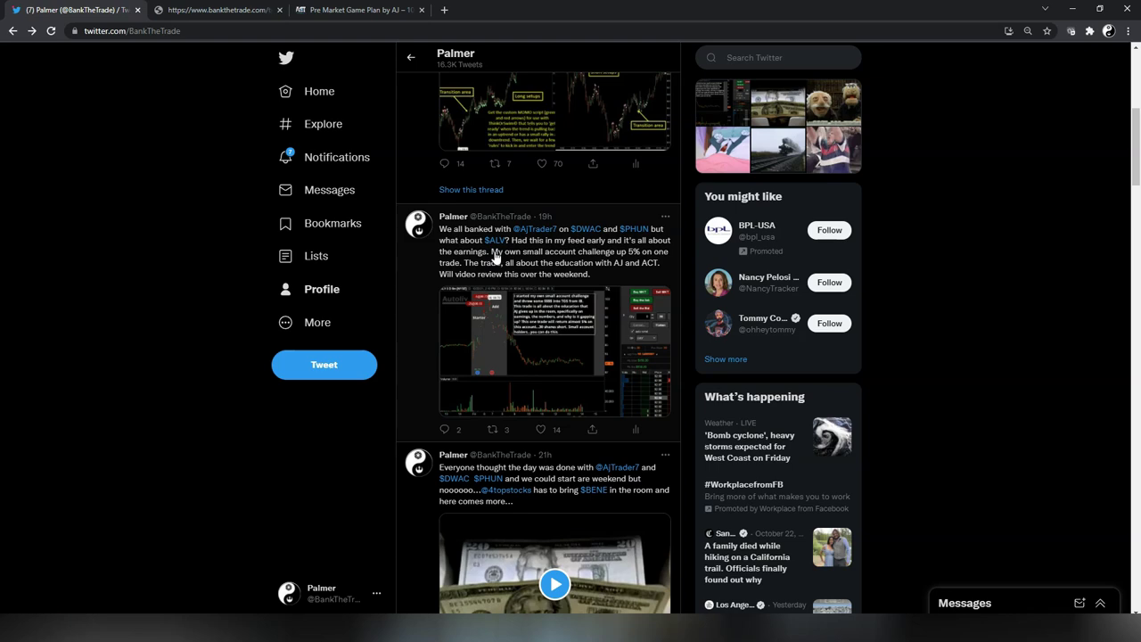
# Step: Go back to the 10/22/2021 game plan post and open the AwesomeCallsTrading home page from it
pyautogui.click(357, 12)
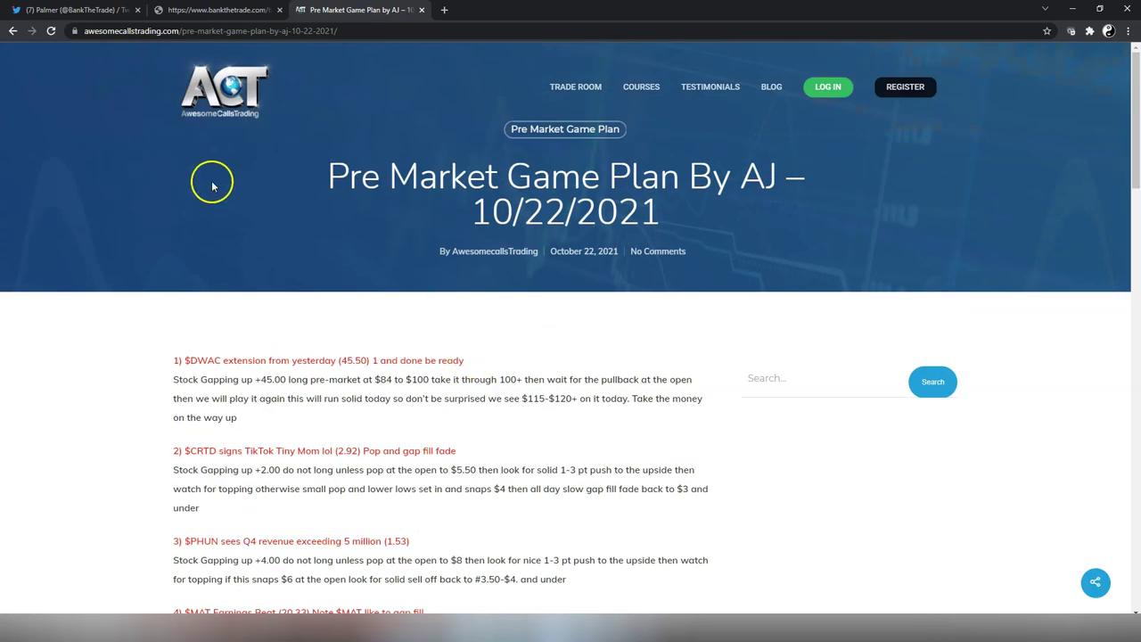
pyautogui.click(242, 87)
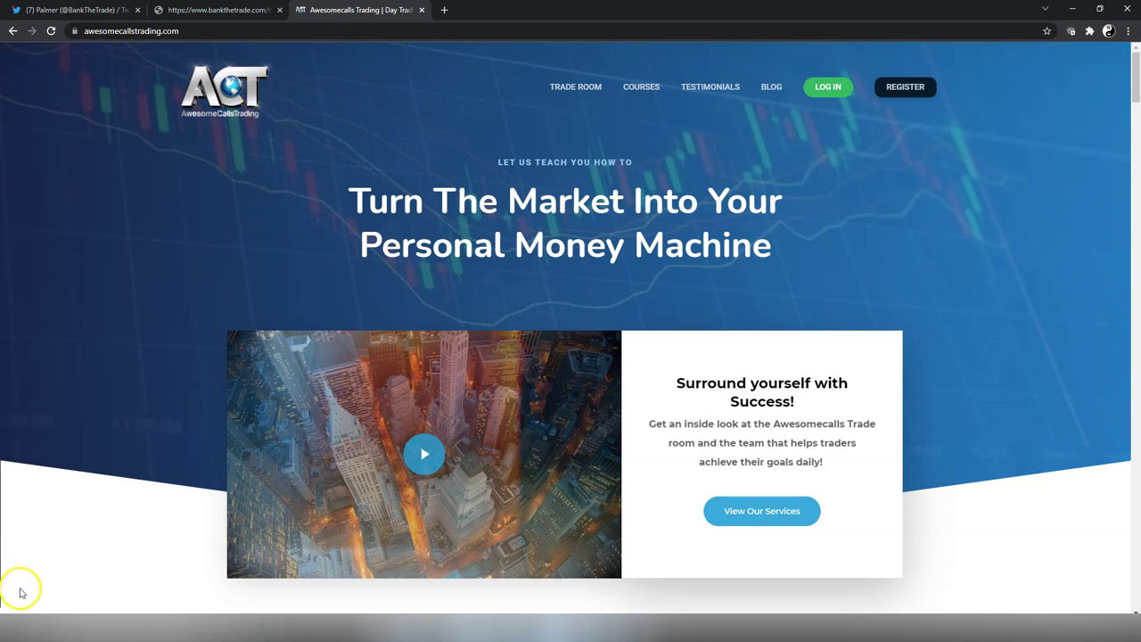
# Step: Examine the Day Trading The Trend With Momentum course page on bankthetrade.com, including its video preview, lesson subjects and questions
pyautogui.click(24, 616)
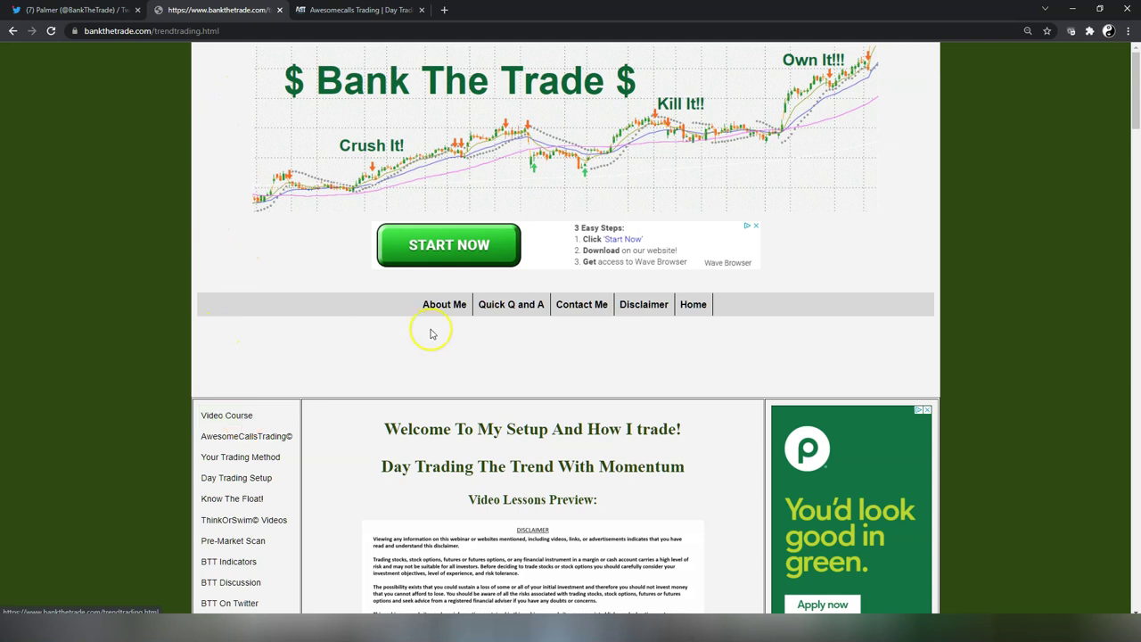
pyautogui.scroll(-1, 433, 331)
pyautogui.scroll(-1, 431, 332)
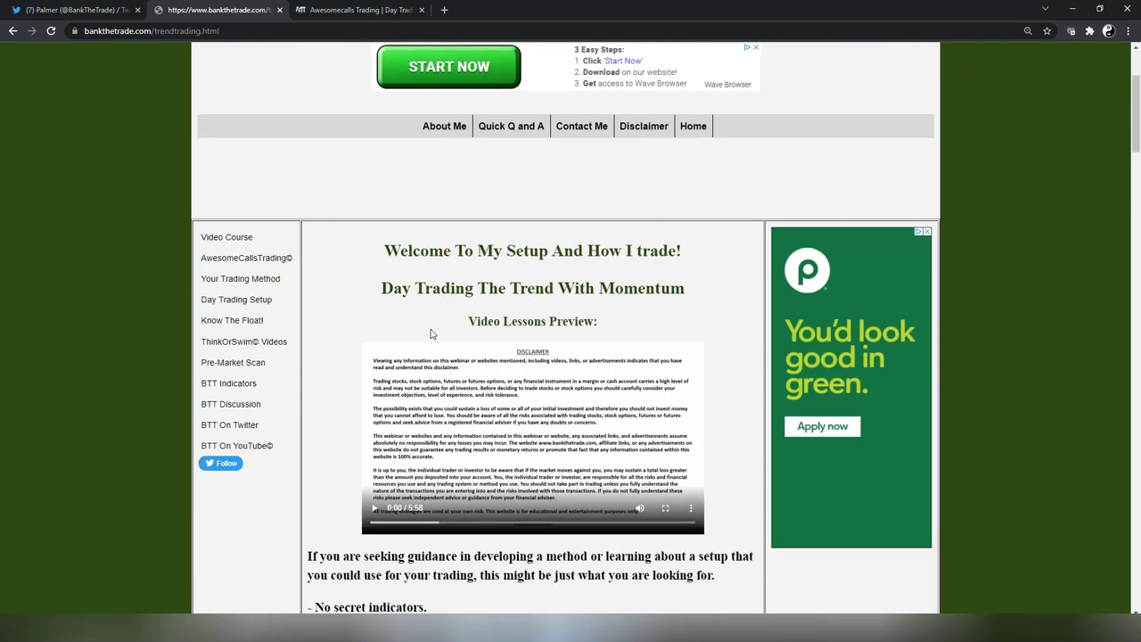
pyautogui.scroll(-2, 435, 312)
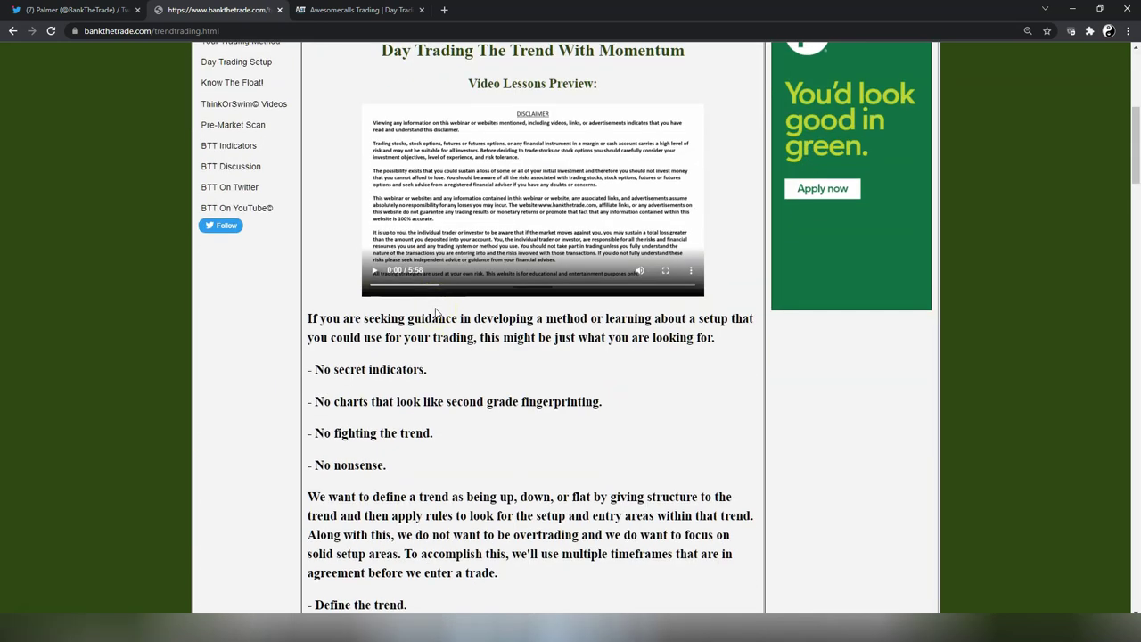
pyautogui.scroll(-4, 436, 312)
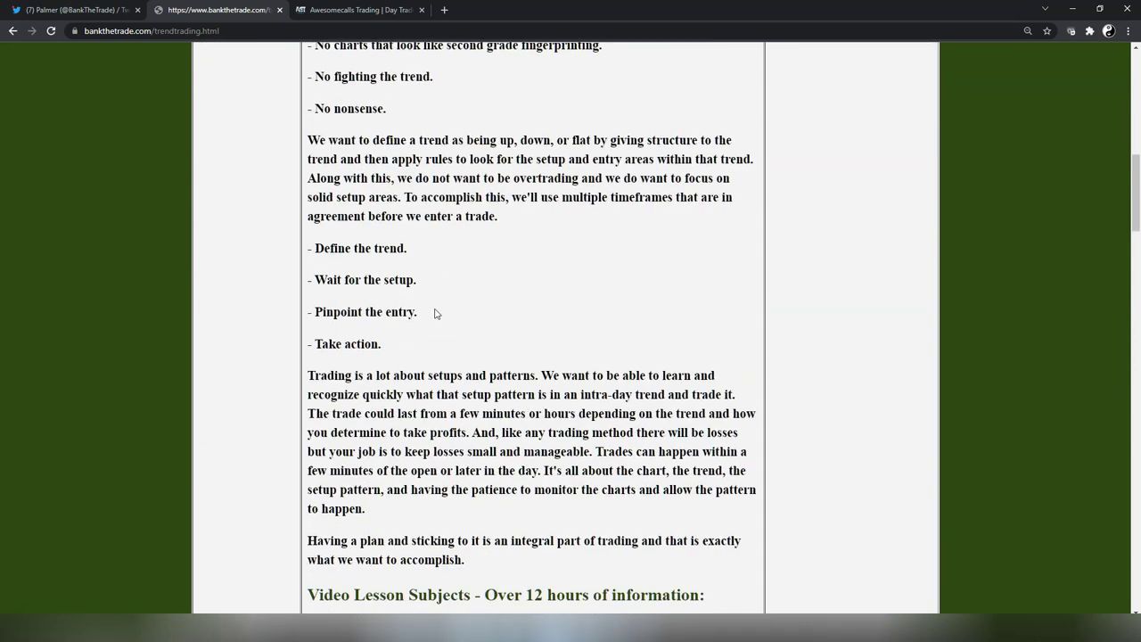
pyautogui.scroll(-3, 435, 313)
pyautogui.scroll(-1, 435, 312)
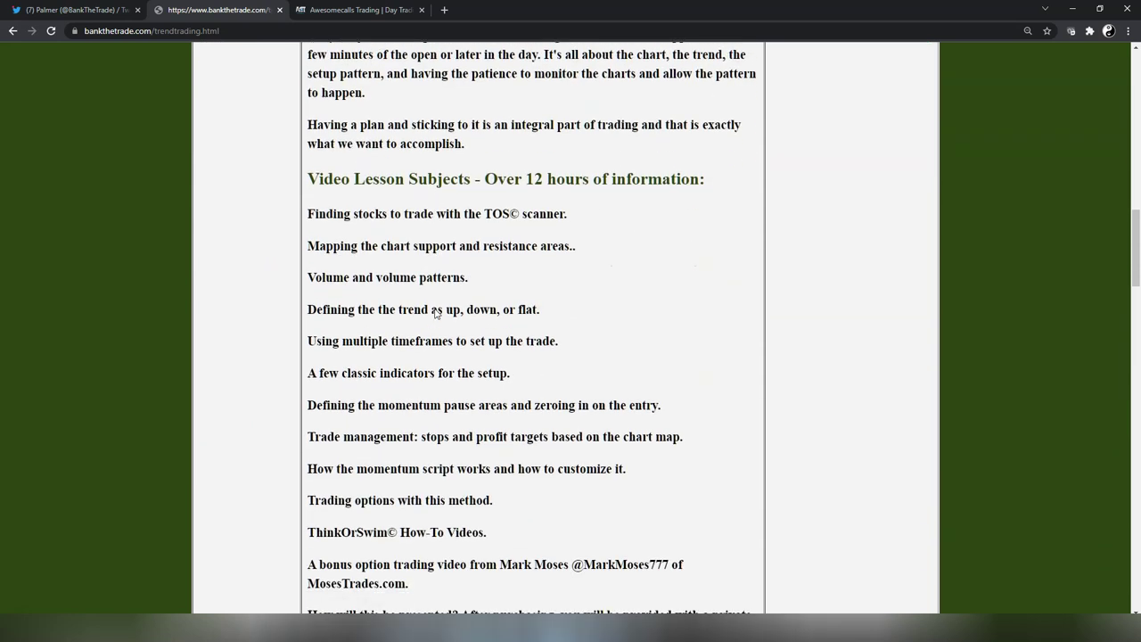
pyautogui.scroll(-1, 435, 309)
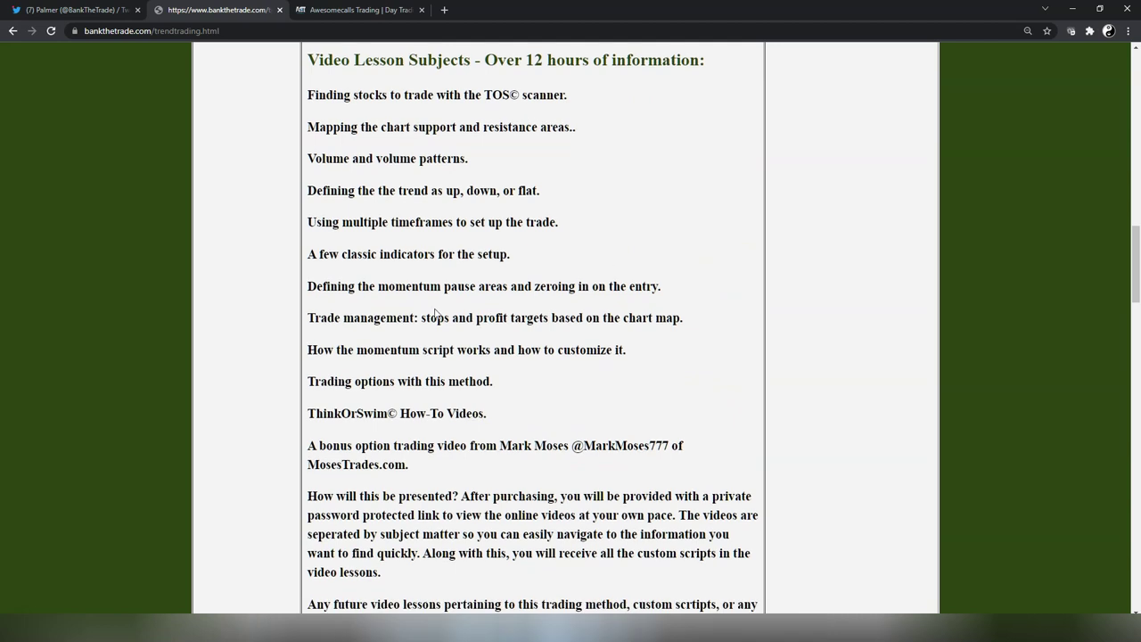
pyautogui.scroll(-2, 435, 313)
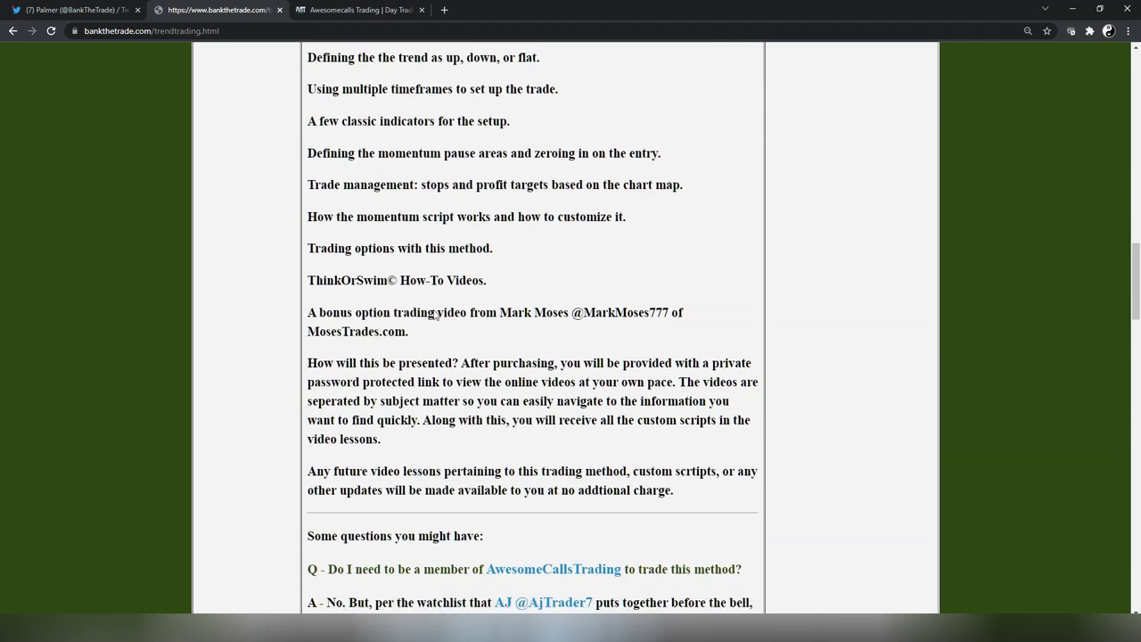
pyautogui.scroll(-5, 435, 312)
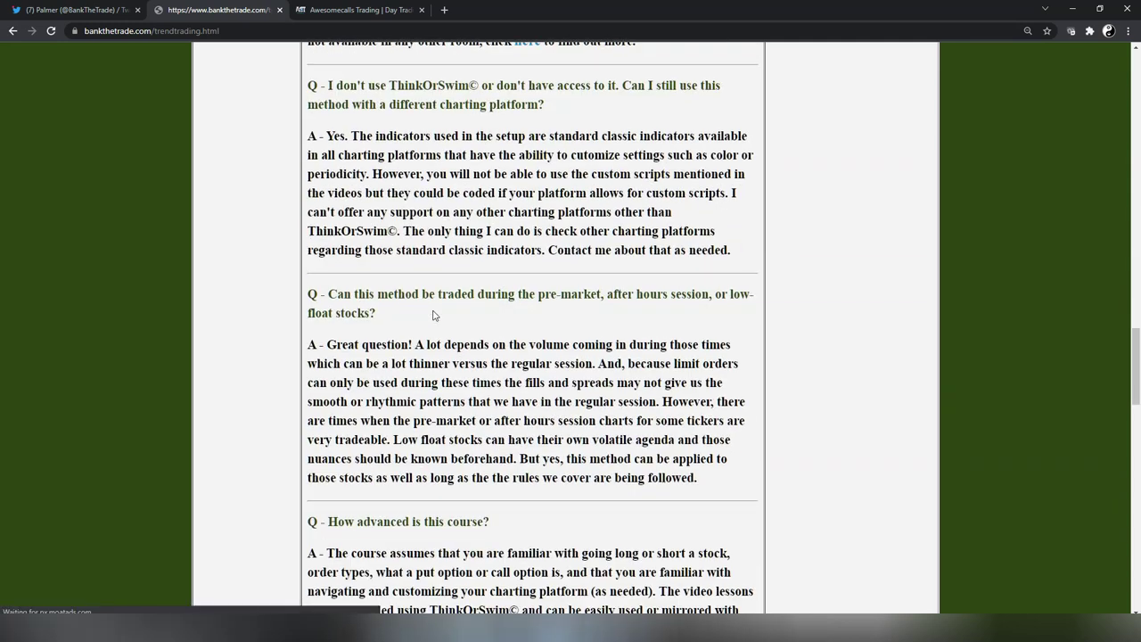
pyautogui.scroll(-1, 435, 315)
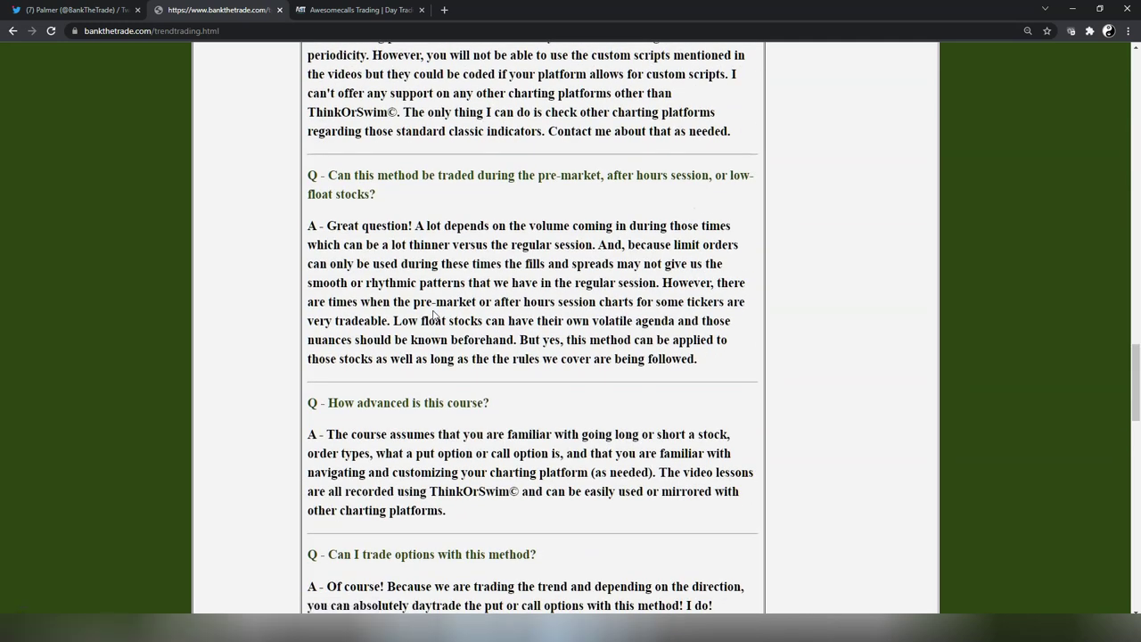
pyautogui.scroll(4, 435, 314)
pyautogui.scroll(10, 522, 178)
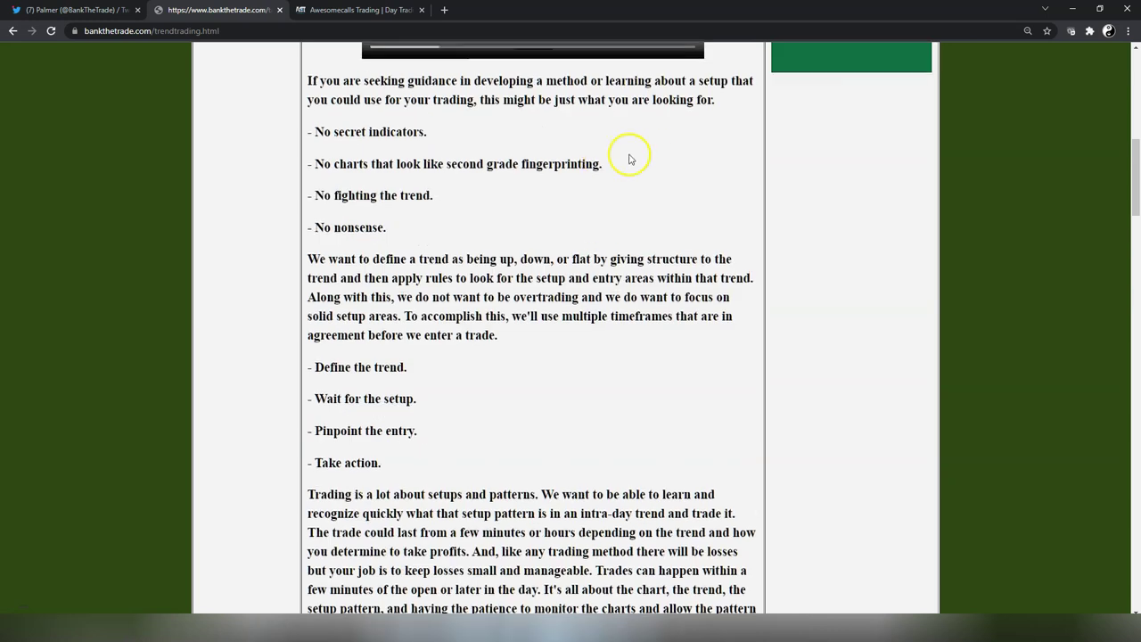
pyautogui.scroll(5, 584, 372)
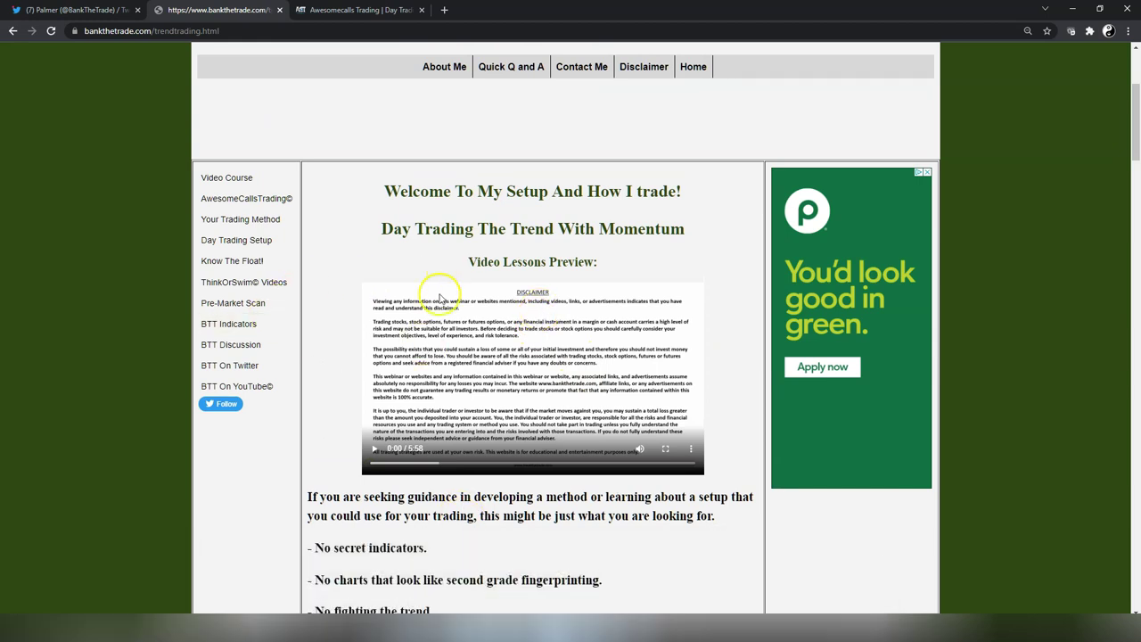
# Step: Switch to the thinkorswim ALV chart and enlarge the live news list beneath it to show more headlines
pyautogui.click(9, 607)
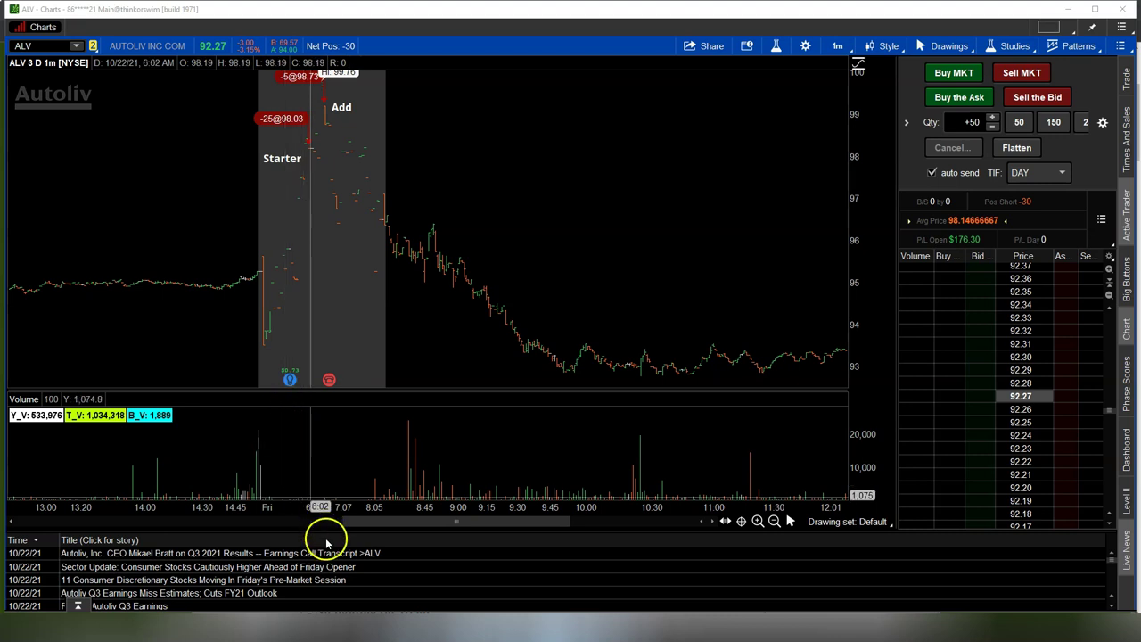
pyautogui.moveTo(327, 529); pyautogui.dragTo(355, 373)
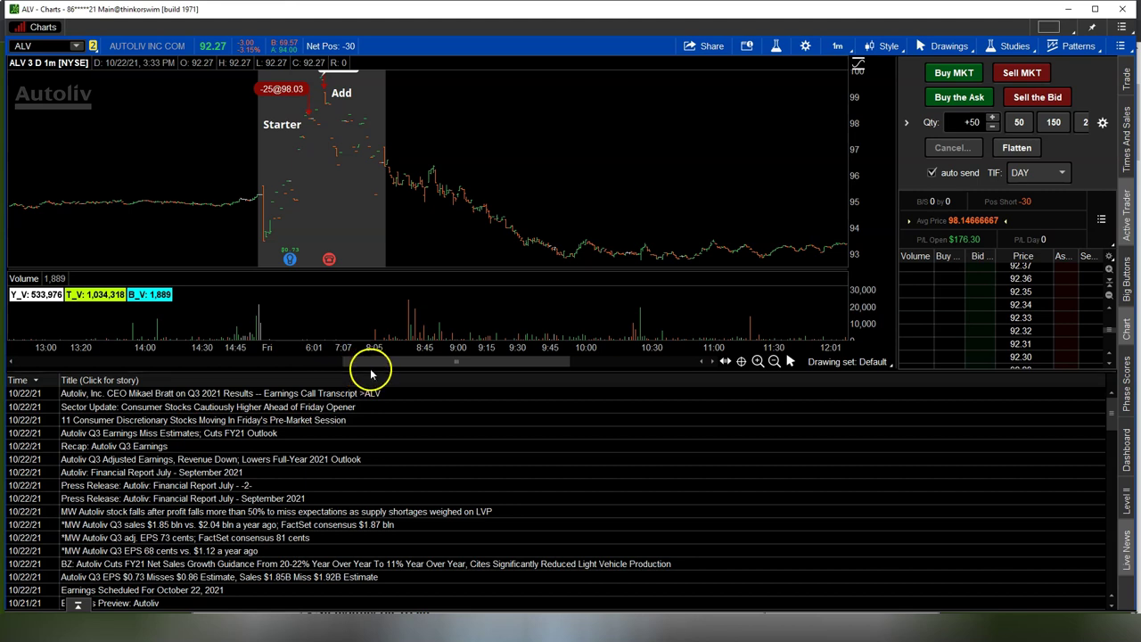
# Step: Enlarge the ALV chart by shrinking the news list beneath it, and switch the chart to the 1 Y : 1D time frame
pyautogui.moveTo(370, 371); pyautogui.dragTo(350, 479)
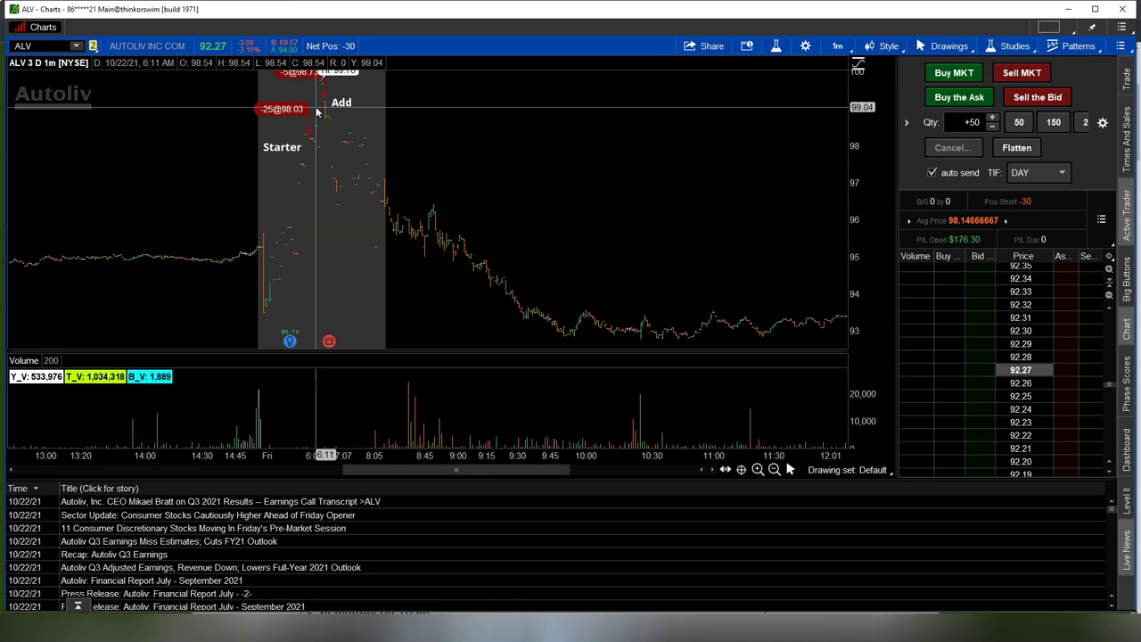
pyautogui.click(319, 149)
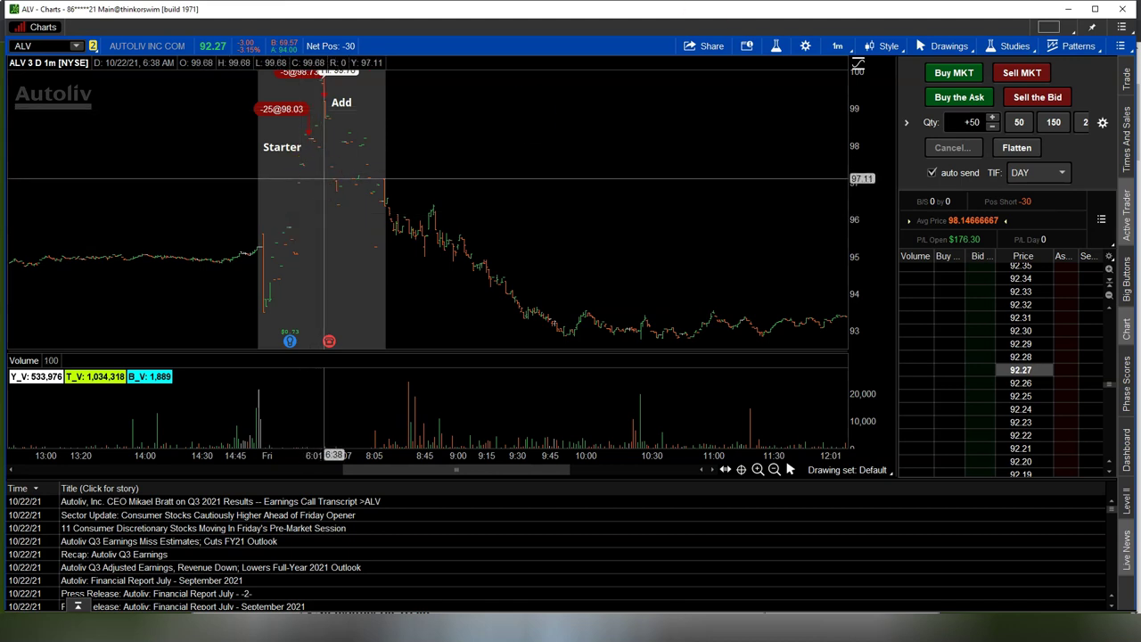
pyautogui.click(836, 46)
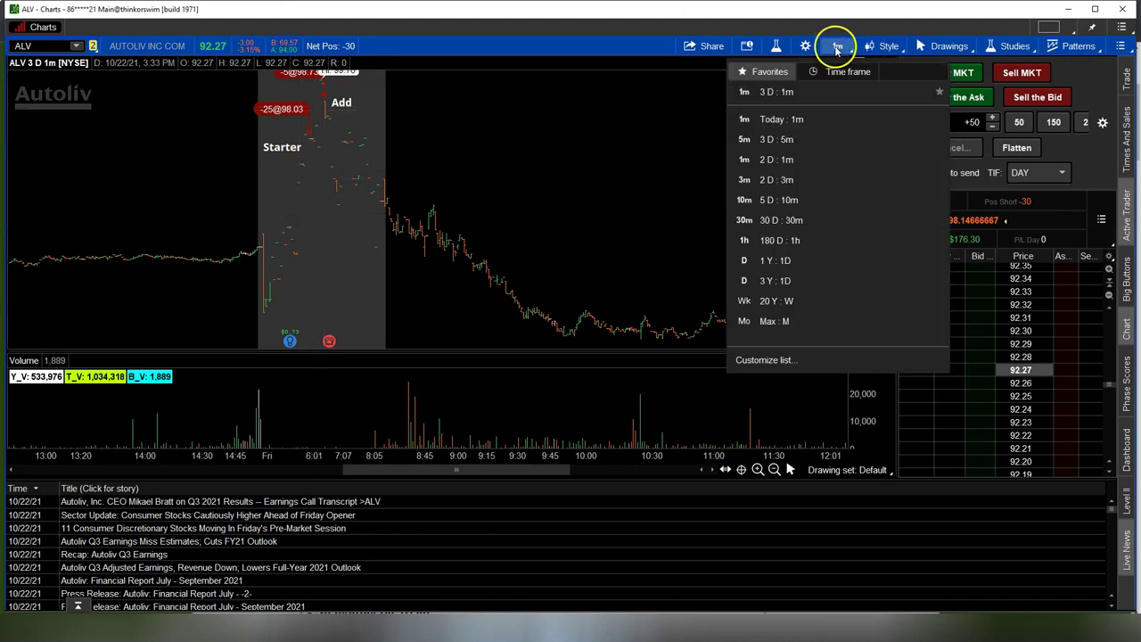
pyautogui.click(782, 260)
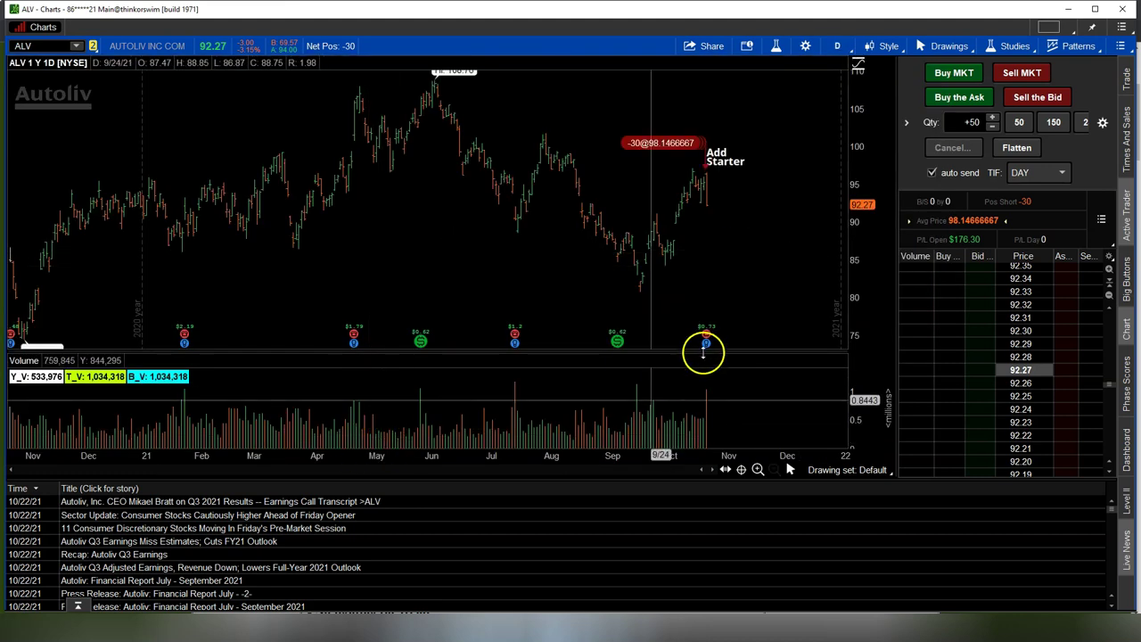
# Step: Draw Fibonacci retracements on the daily chart from the November low at about $74.69 up to the June high at about $108.92
pyautogui.click(790, 469)
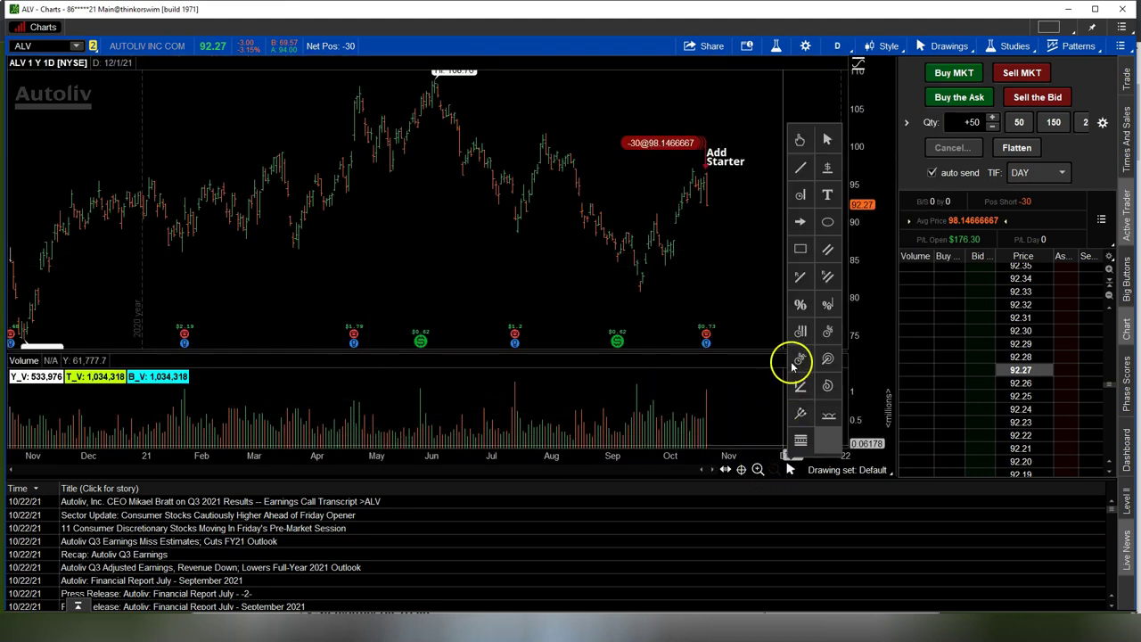
pyautogui.click(801, 303)
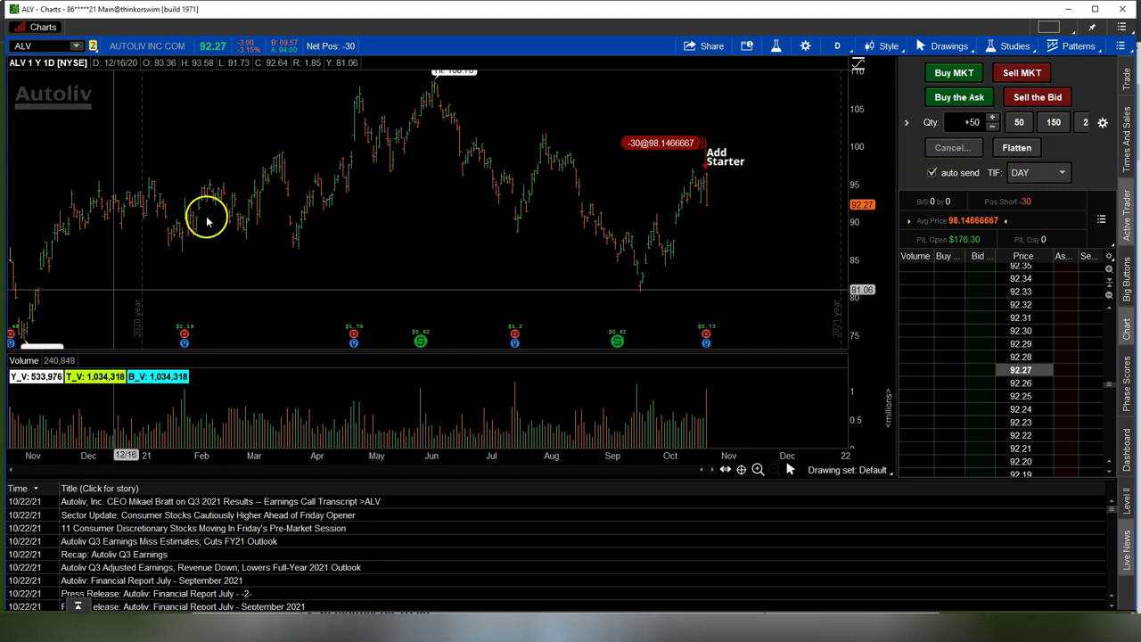
pyautogui.click(790, 470)
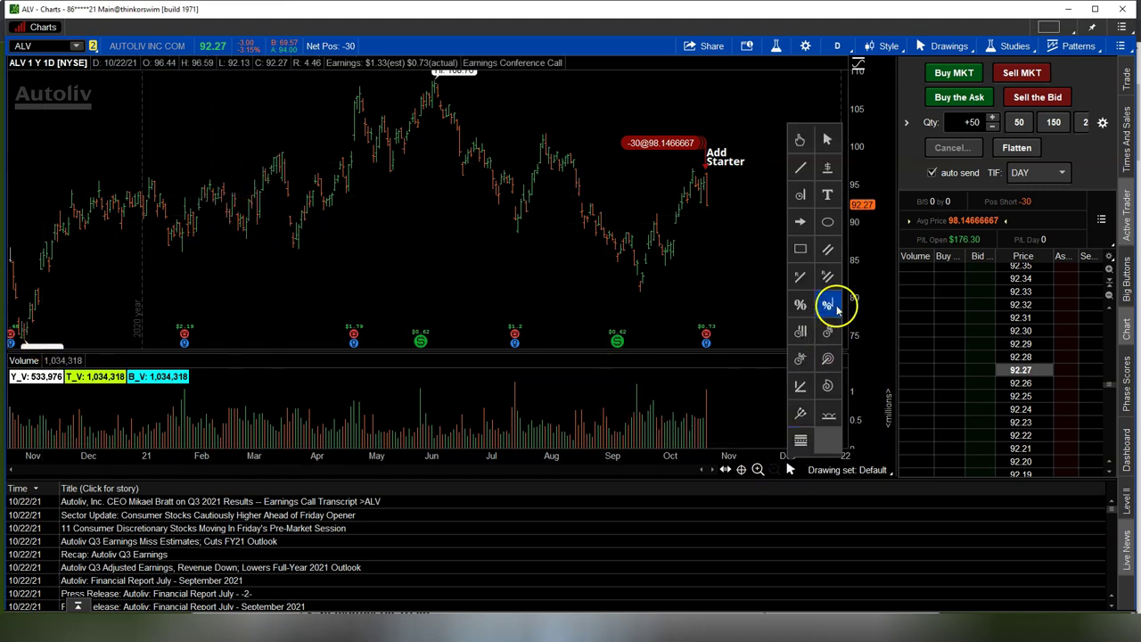
pyautogui.click(805, 303)
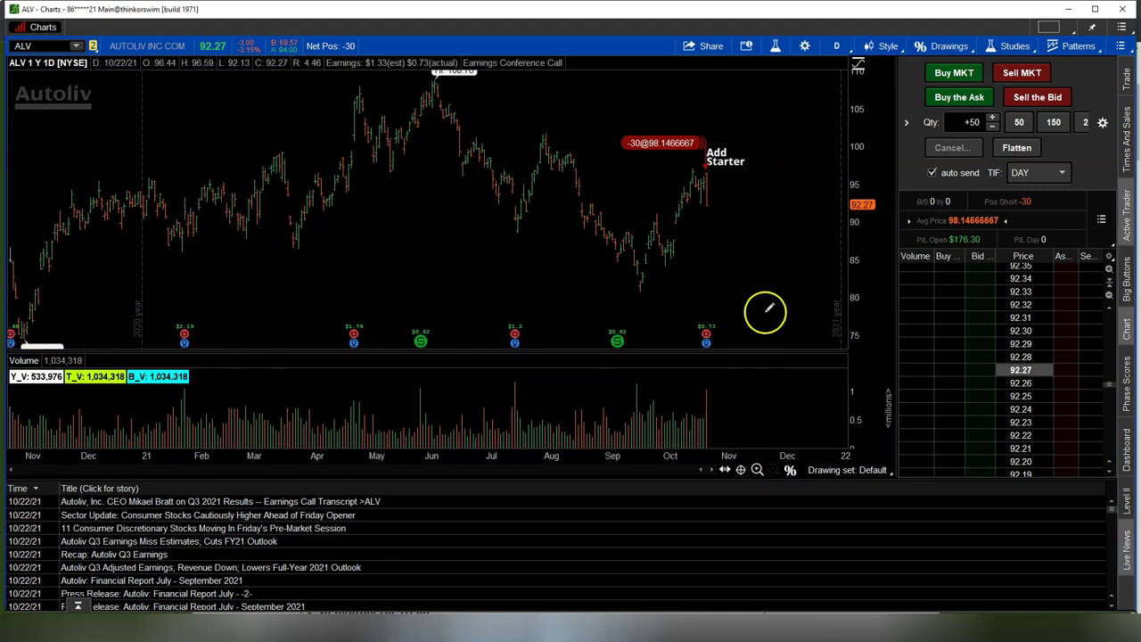
pyautogui.click(36, 331)
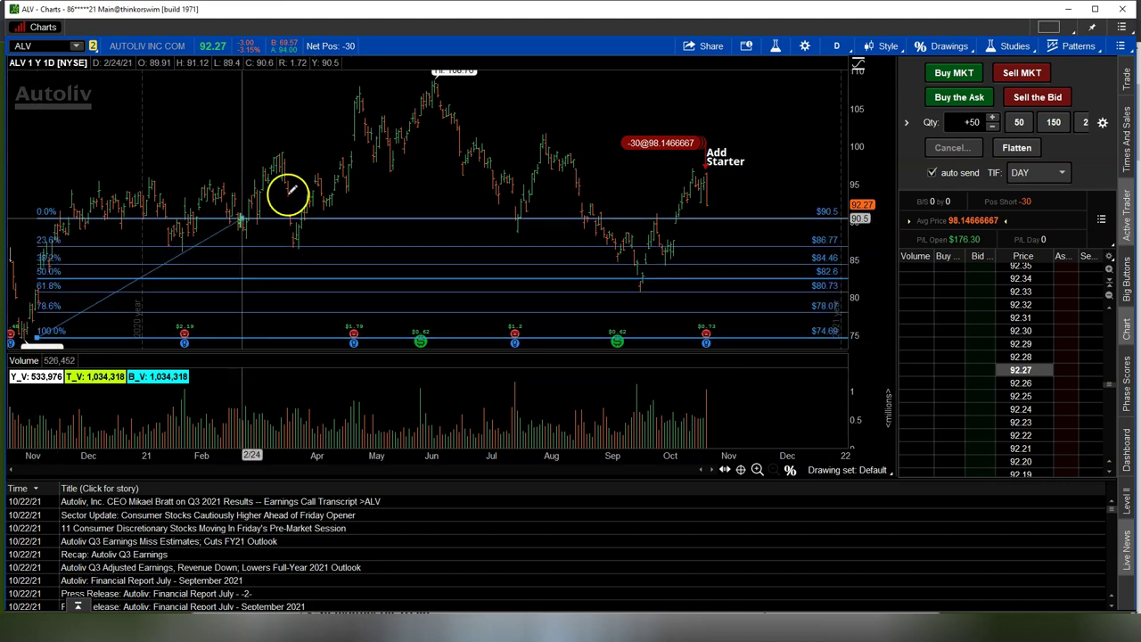
pyautogui.click(400, 76)
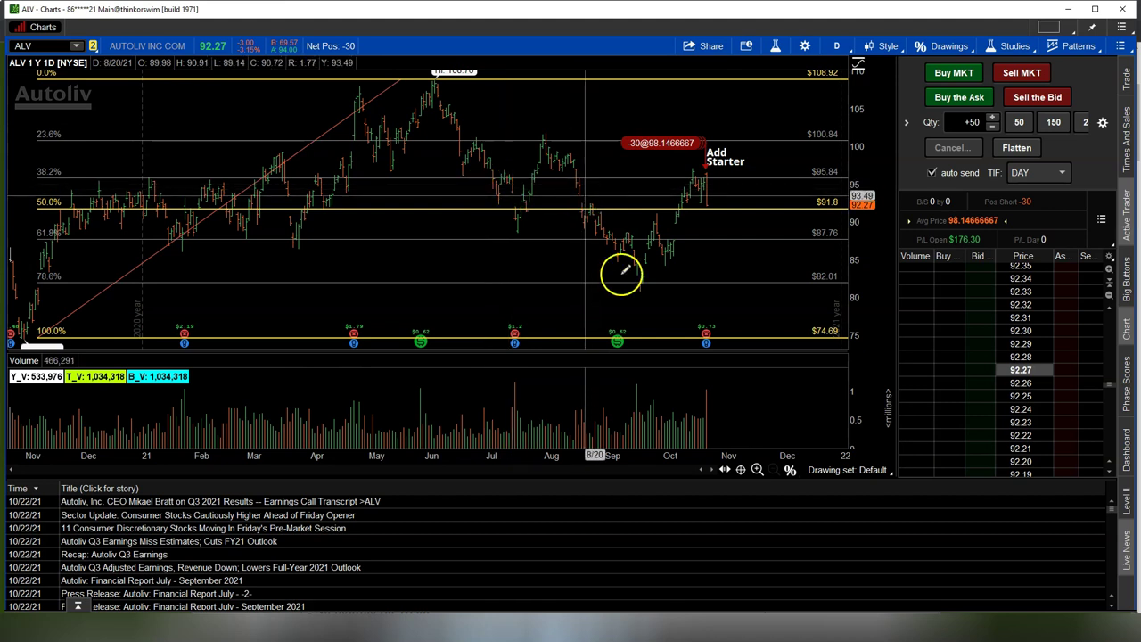
# Step: Draw two descending trendlines as a channel, the upper from 108.6 on 6/7/21 to 86.57 on 12/20/21, the lower from about 100.18 on 4/19/21
pyautogui.click(791, 470)
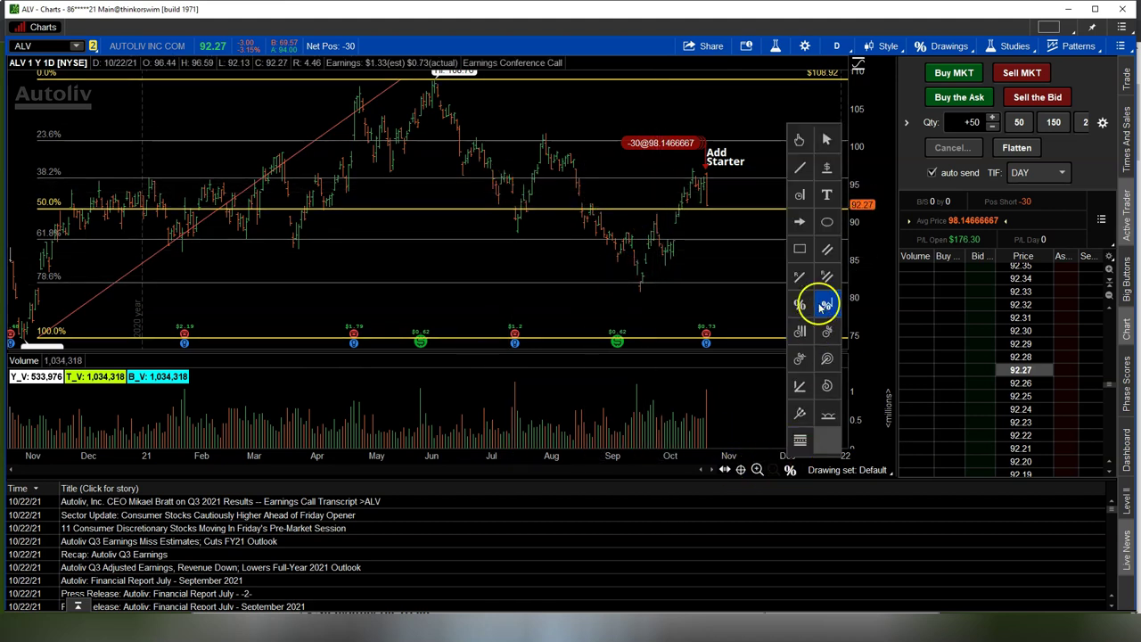
pyautogui.click(802, 167)
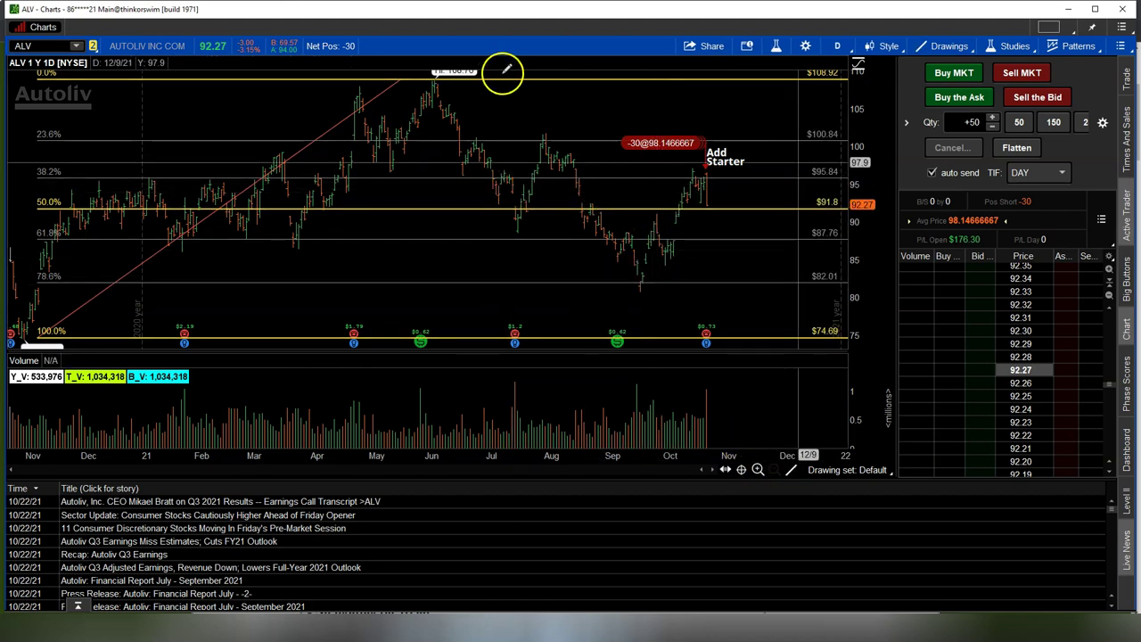
pyautogui.click(438, 82)
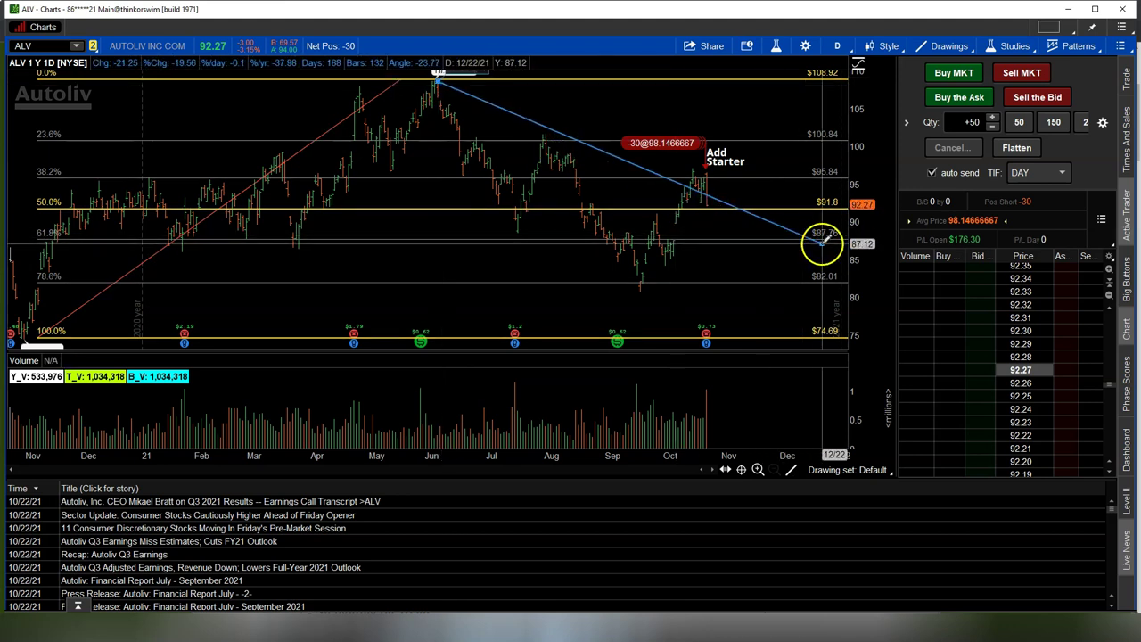
pyautogui.click(819, 244)
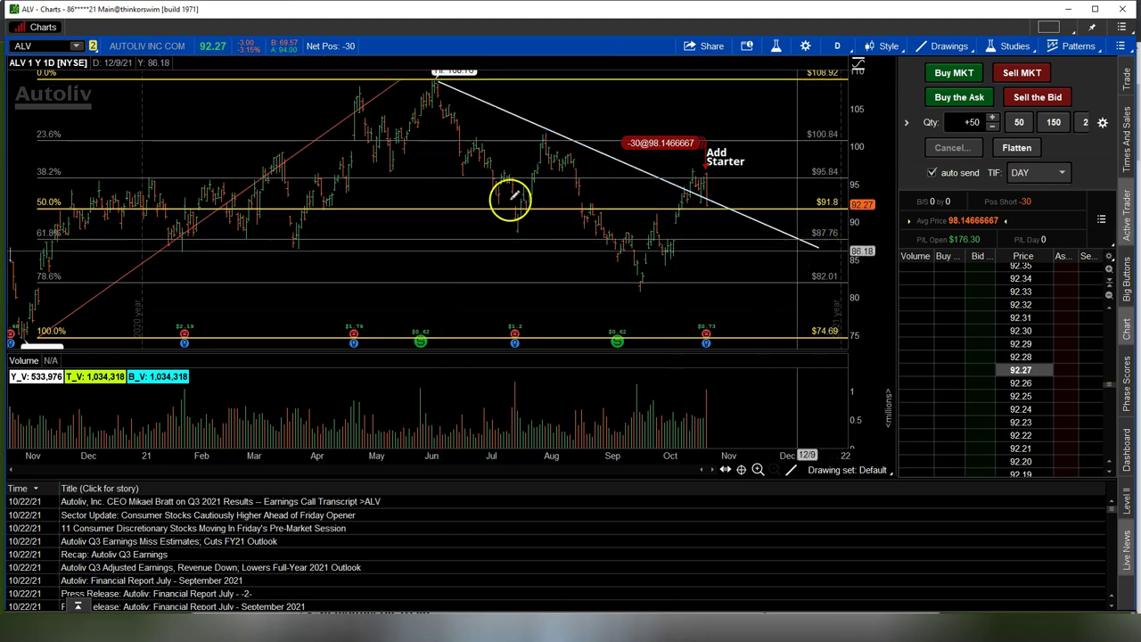
pyautogui.click(344, 144)
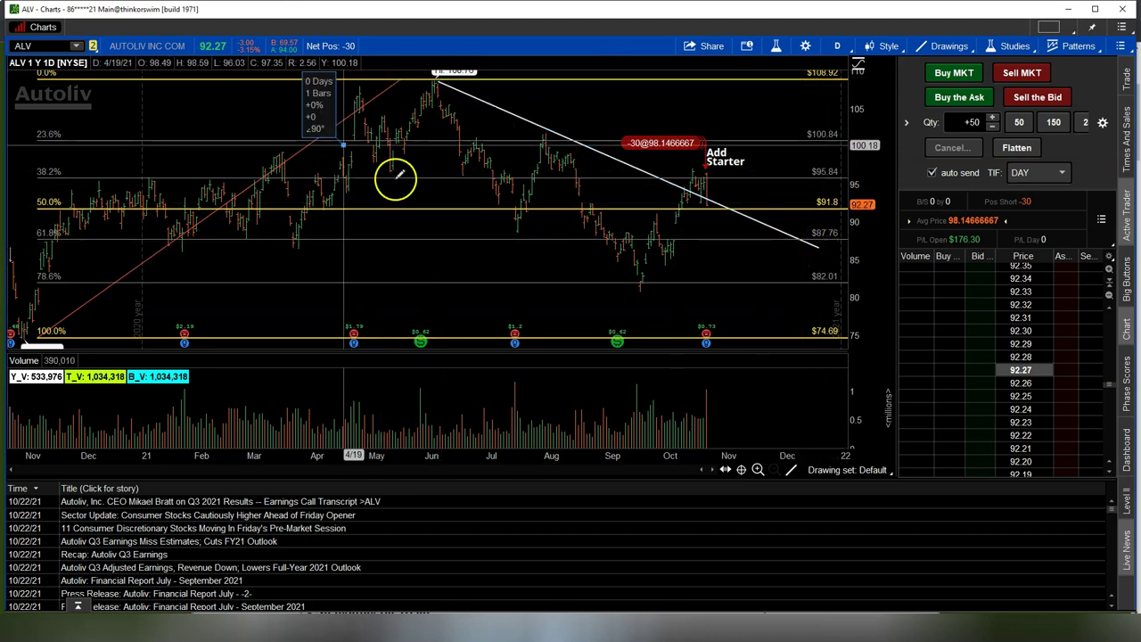
pyautogui.click(690, 318)
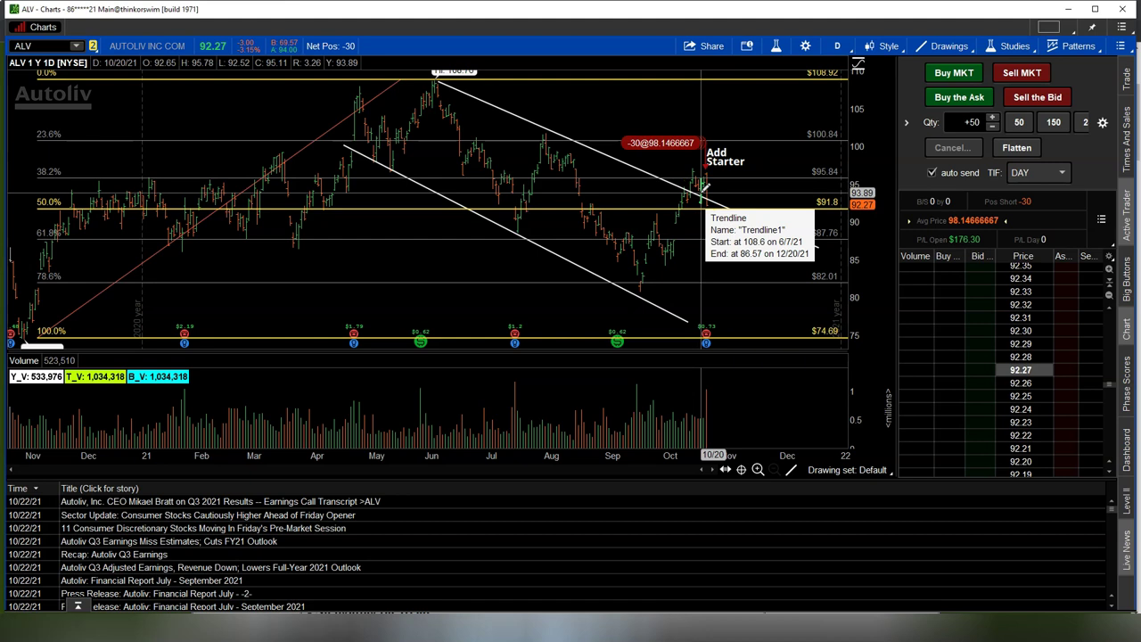
# Step: Add a descending trendline through the middle of the channel, starting at about 105.14 on 5/17/21 and running parallel to the outer lines
pyautogui.click(704, 187)
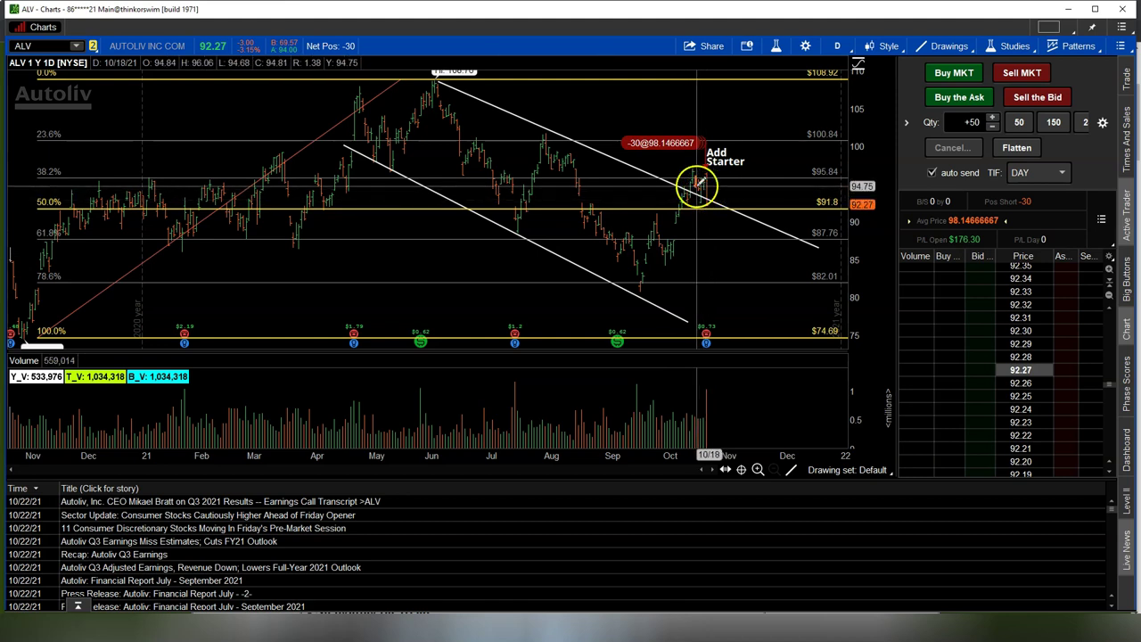
pyautogui.moveTo(718, 235)
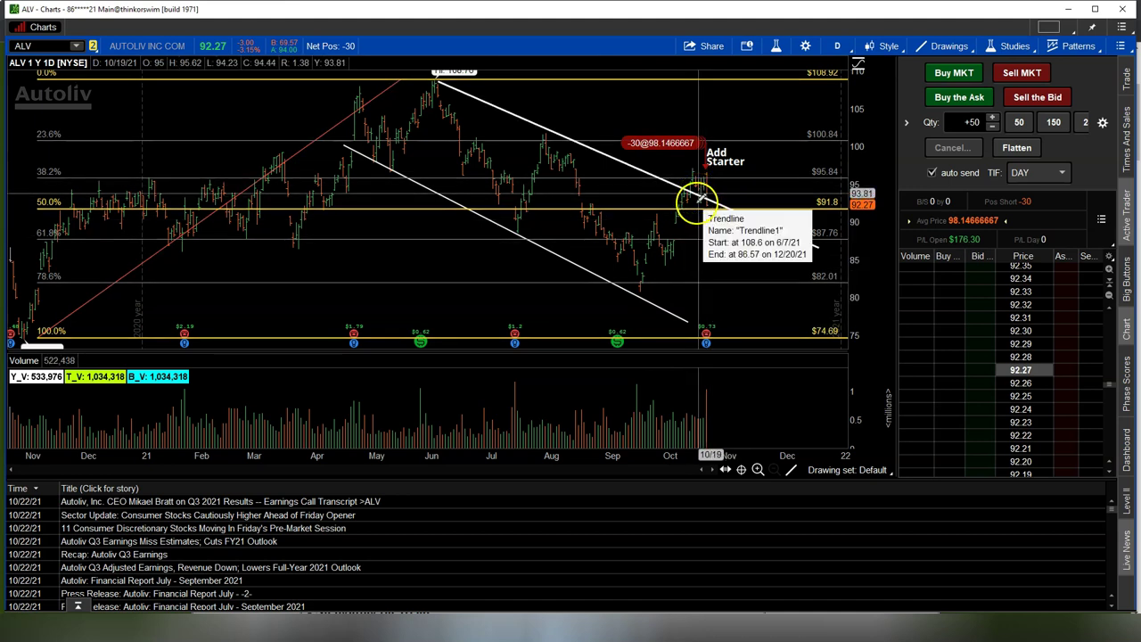
pyautogui.click(399, 107)
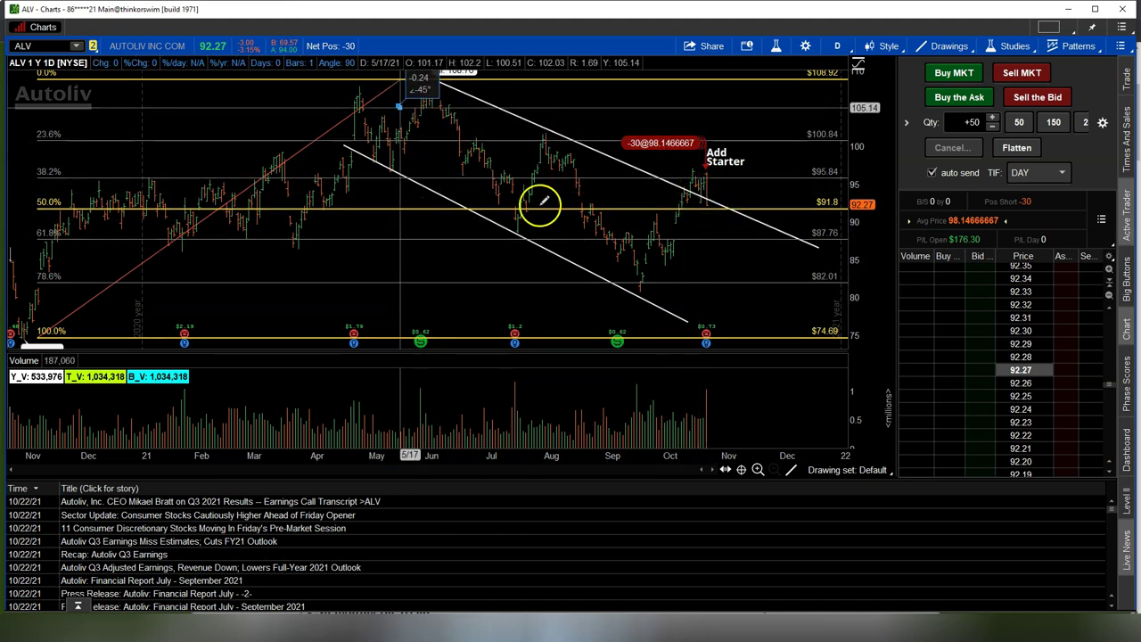
pyautogui.click(792, 288)
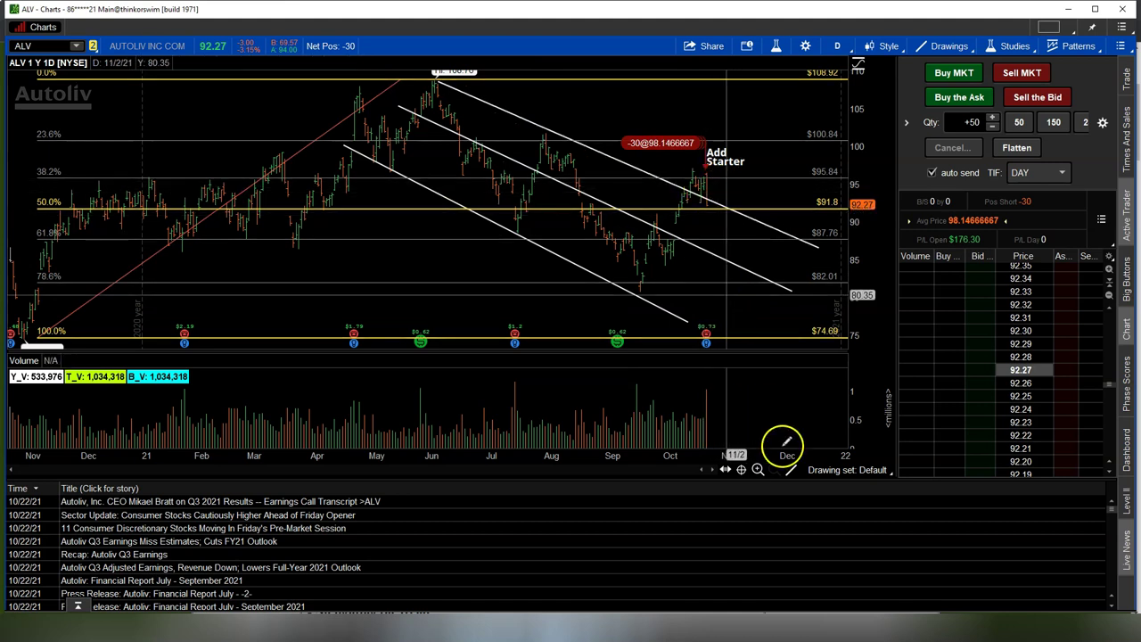
# Step: Draw horizontal price level lines at the support levels beneath the recent October bars, the lowest at about 89.64
pyautogui.click(838, 178)
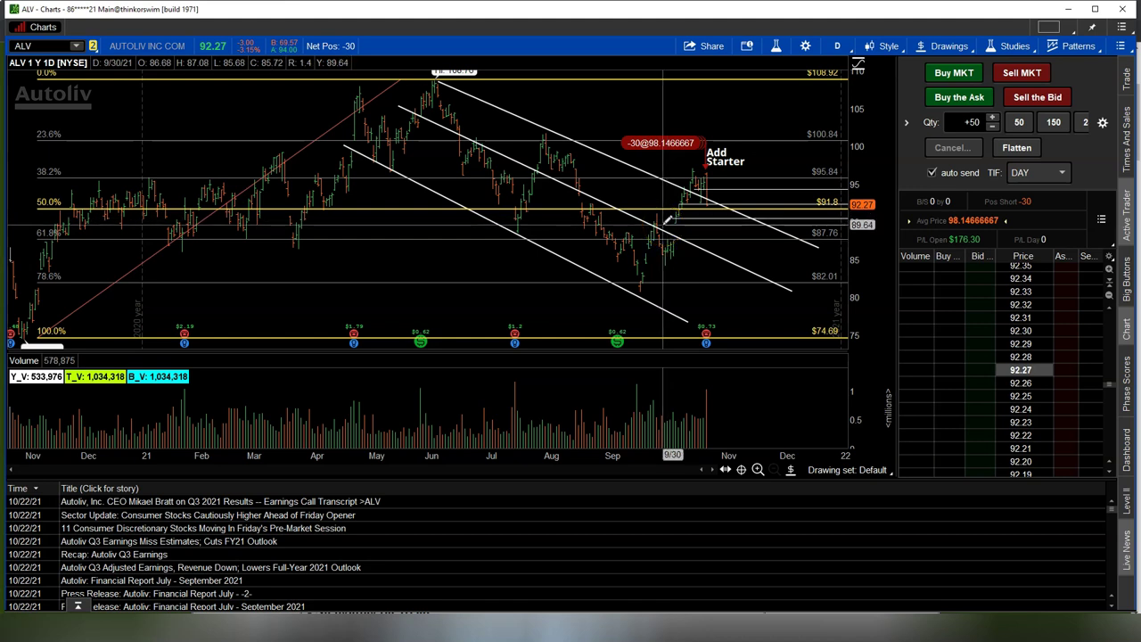
pyautogui.moveTo(667, 218)
pyautogui.mouseDown()
pyautogui.moveTo(667, 234)
pyautogui.moveTo(764, 295)
pyautogui.moveTo(789, 290)
pyautogui.mouseUp()
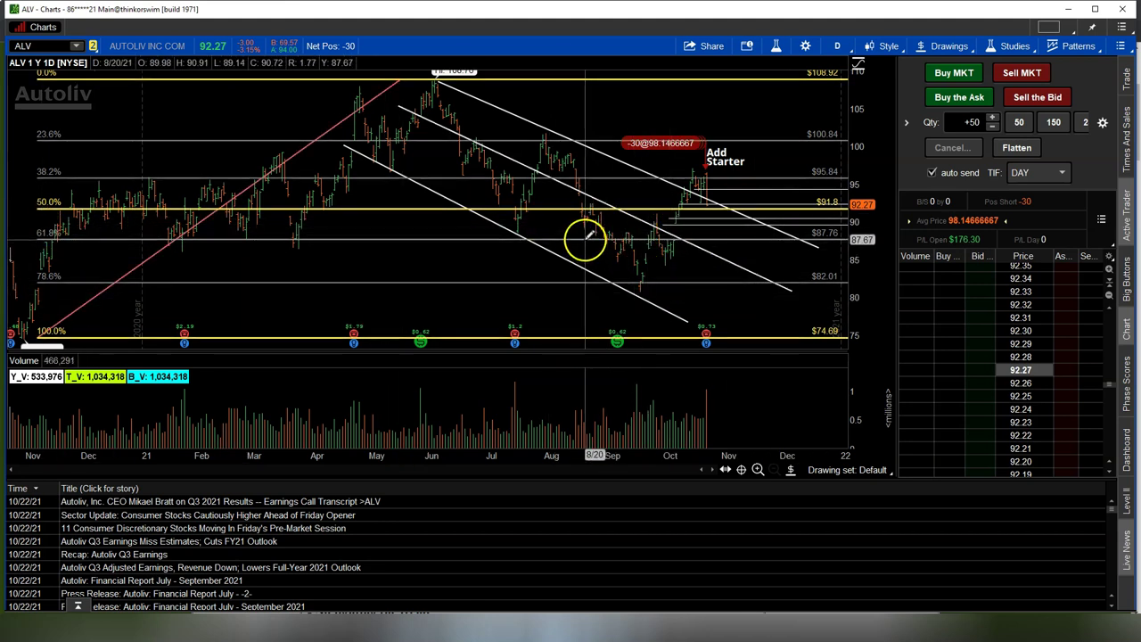
pyautogui.moveTo(587, 235)
pyautogui.mouseDown()
pyautogui.moveTo(733, 301)
pyautogui.moveTo(698, 254)
pyautogui.mouseUp()
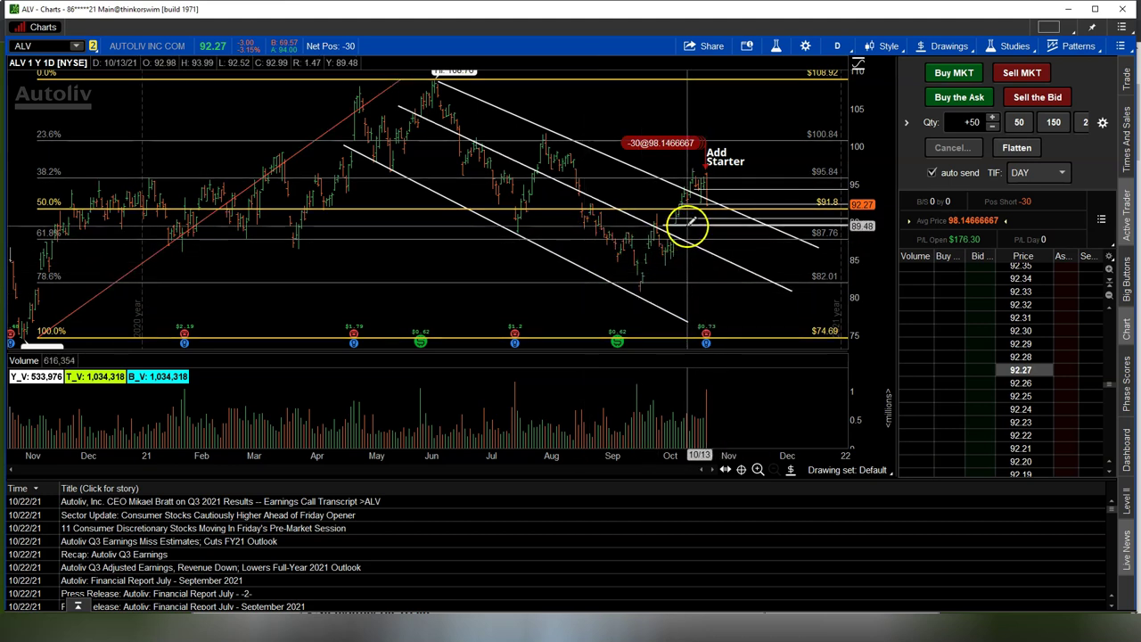
# Step: Return the chart to the 3 D : 1m time frame and compress its price scale to show the whole premarket spike
pyautogui.click(837, 45)
pyautogui.click(769, 139)
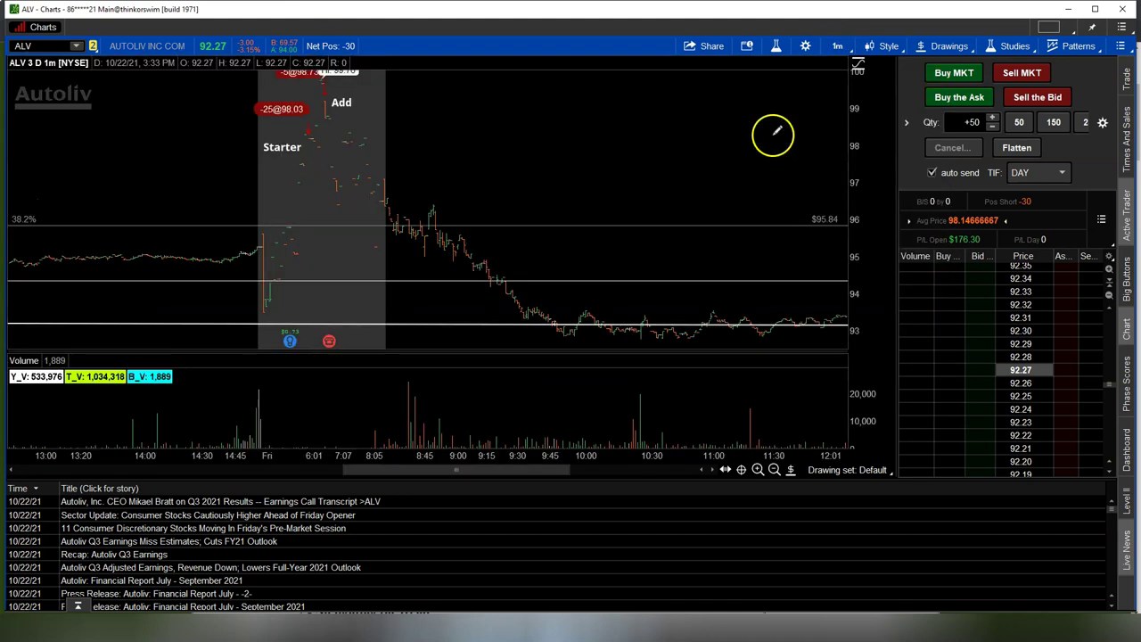
pyautogui.moveTo(876, 160); pyautogui.dragTo(878, 119)
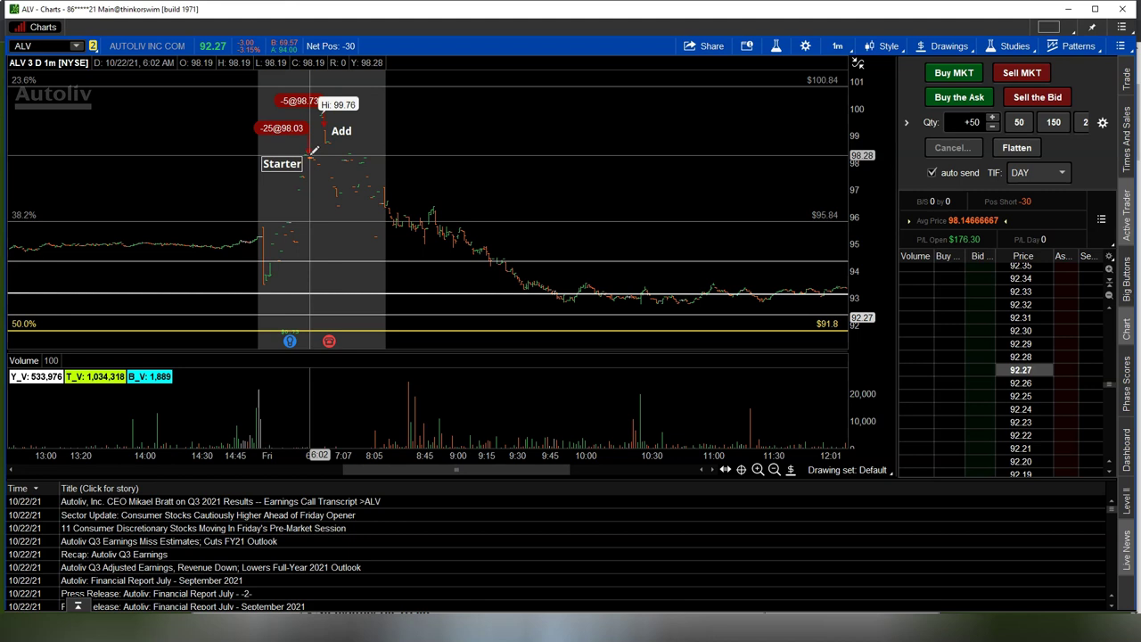
# Step: Examine the Starter and Add short entries around the premarket high on the one-minute ALV chart
pyautogui.click(319, 156)
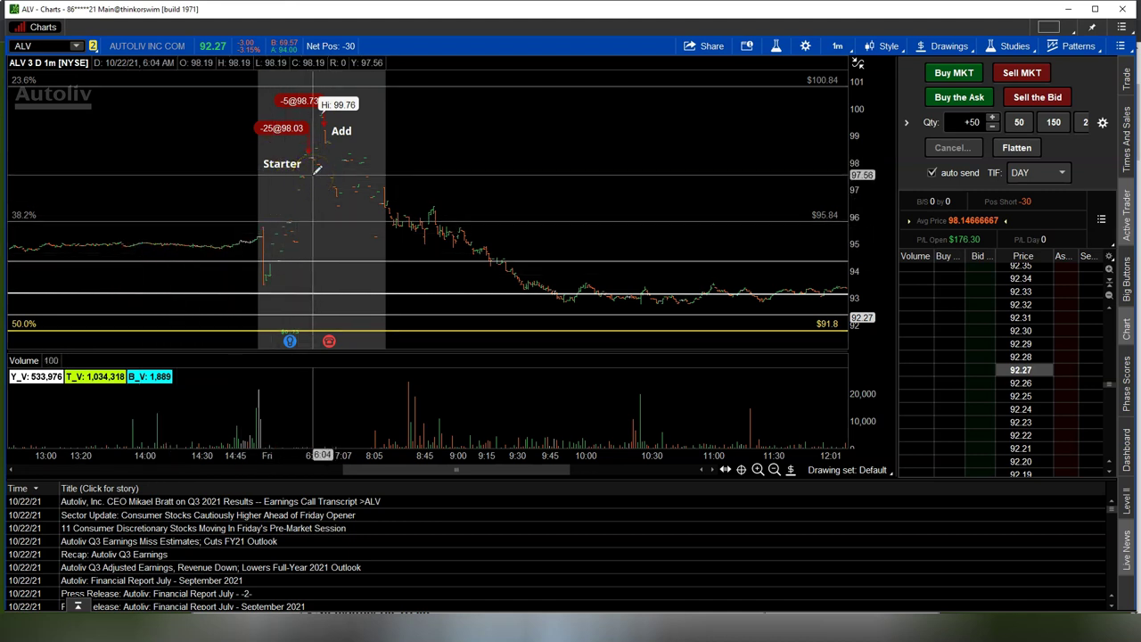
pyautogui.click(311, 152)
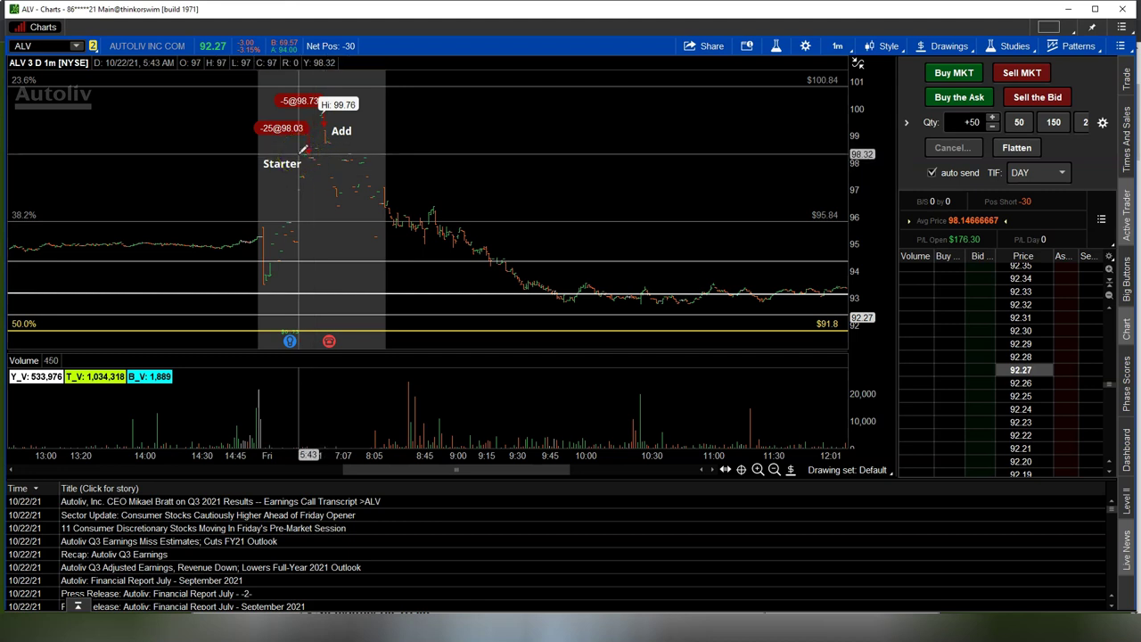
pyautogui.click(311, 141)
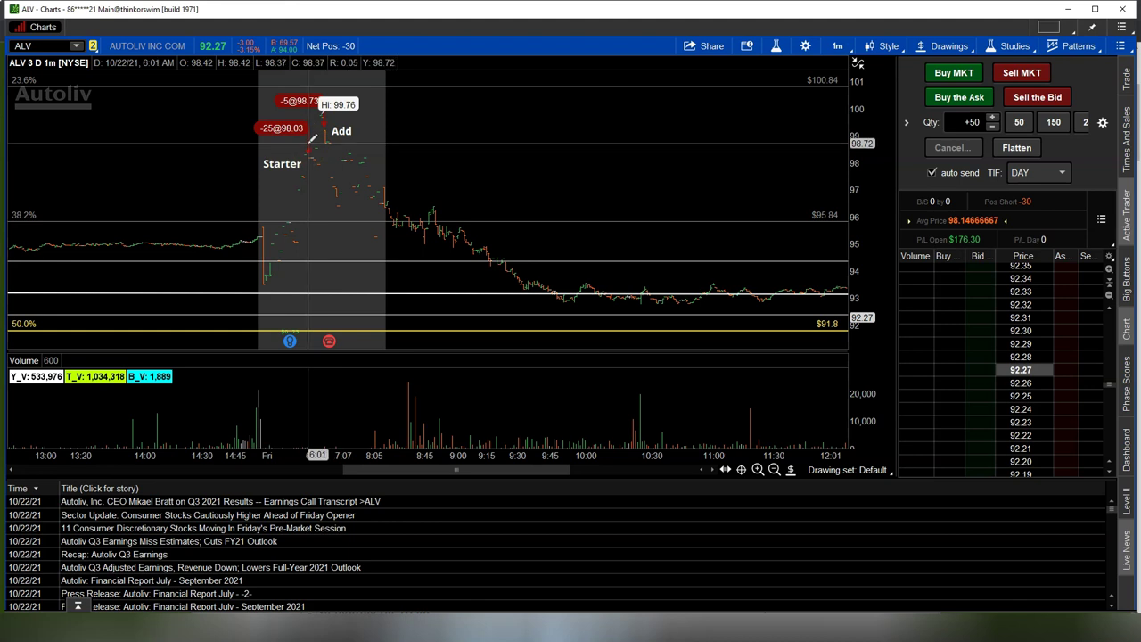
pyautogui.click(381, 127)
pyautogui.click(282, 109)
pyautogui.click(369, 107)
pyautogui.click(354, 108)
pyautogui.click(320, 106)
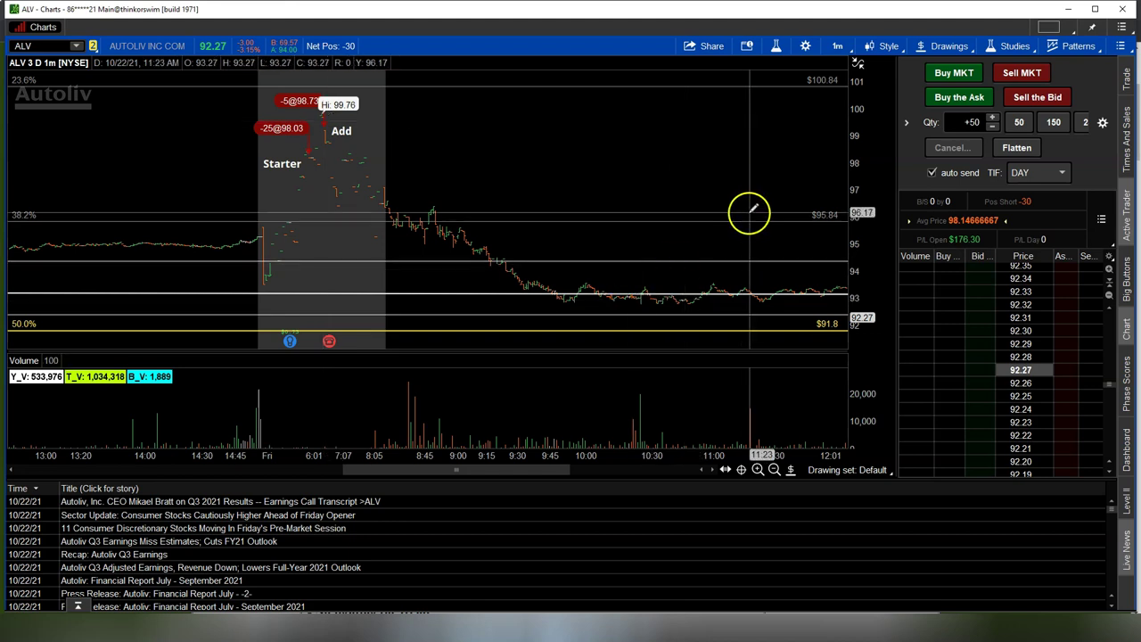
# Step: Examine the ALV price action from the premarket pullback through the market open and the decline that follows
pyautogui.scroll(-2, 752, 210)
pyautogui.scroll(-2, 751, 210)
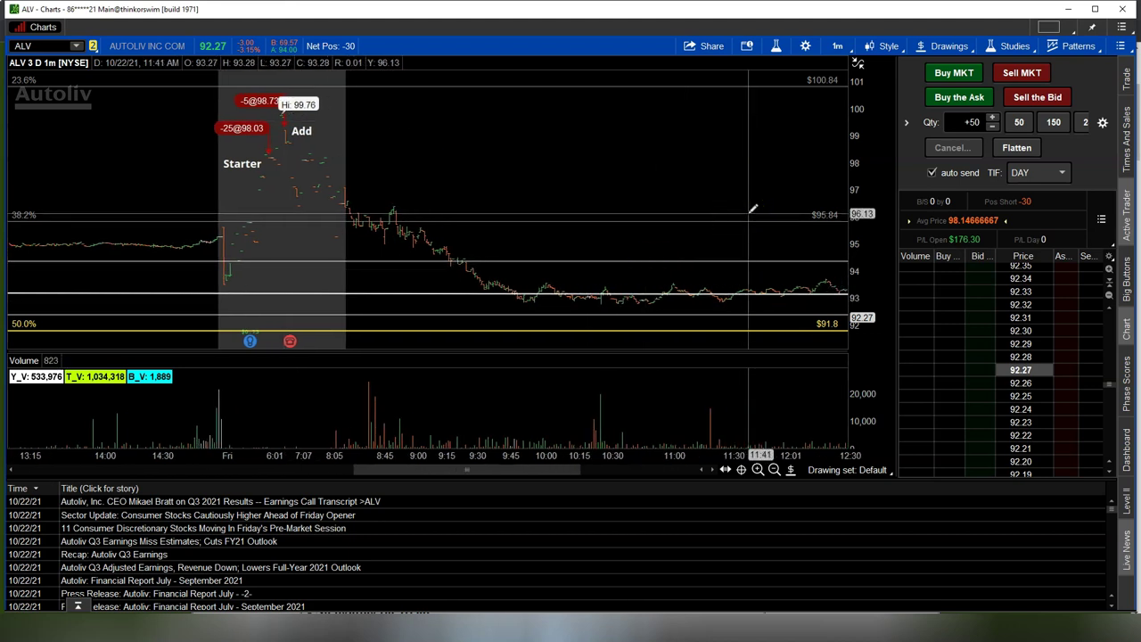
pyautogui.scroll(-2, 751, 211)
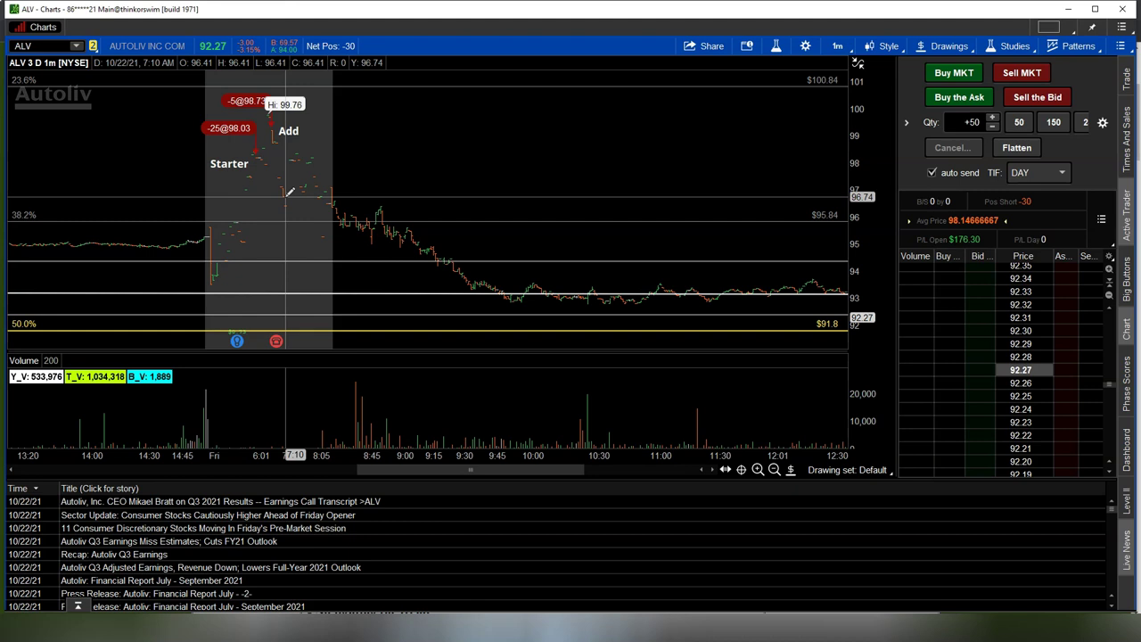
pyautogui.click(390, 234)
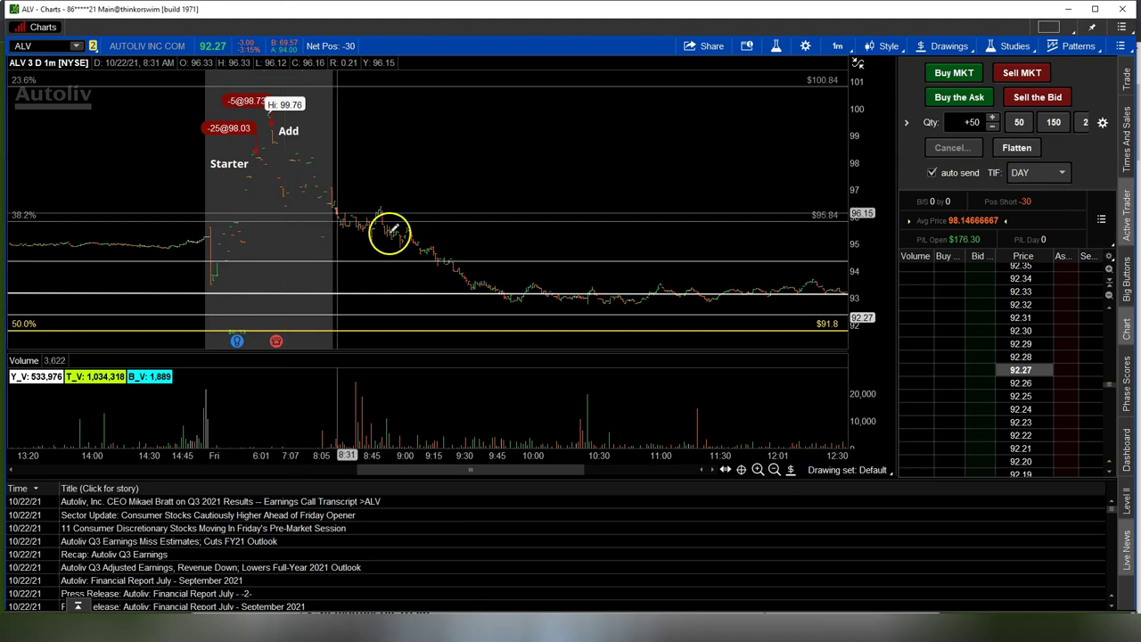
pyautogui.click(440, 247)
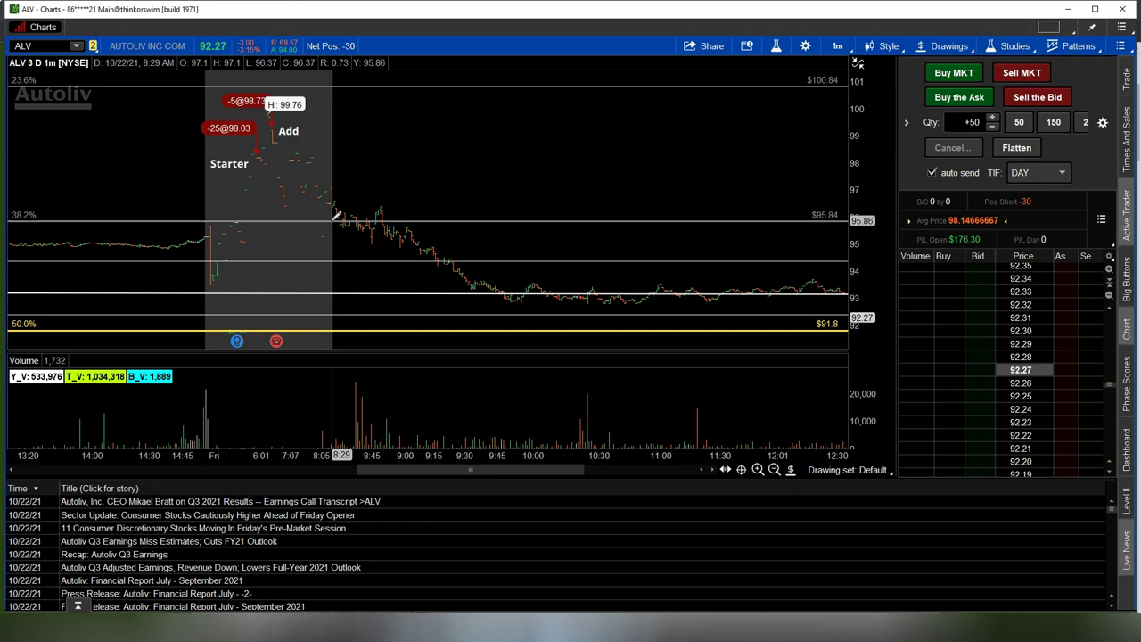
pyautogui.moveTo(265, 242)
pyautogui.mouseDown()
pyautogui.moveTo(247, 188)
pyautogui.moveTo(284, 141)
pyautogui.moveTo(273, 134)
pyautogui.mouseUp()
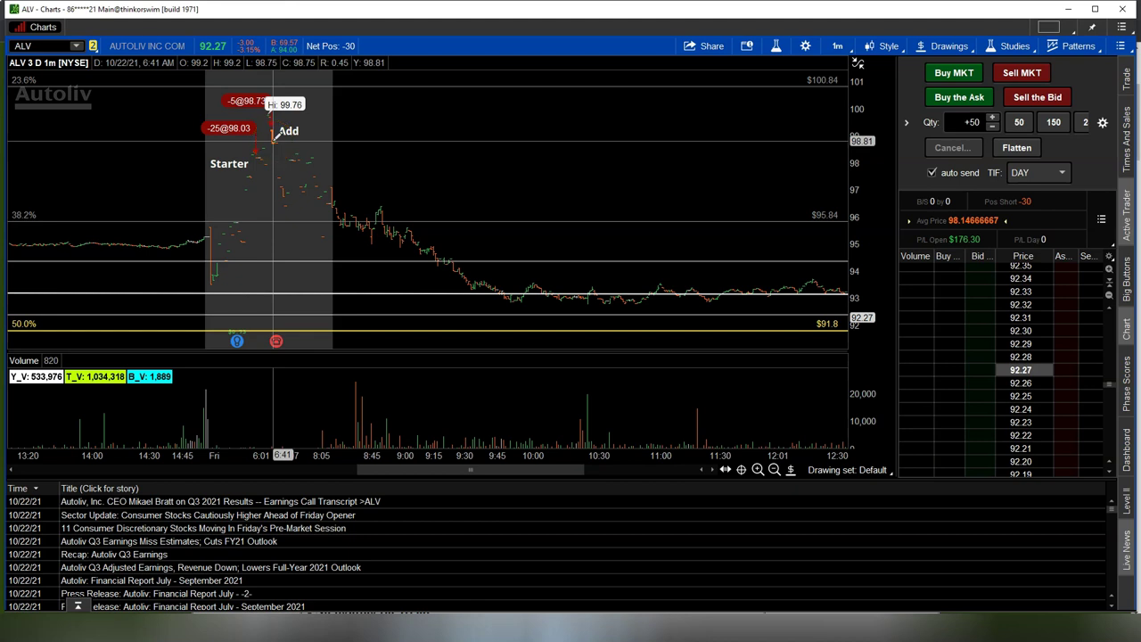
pyautogui.moveTo(273, 135); pyautogui.dragTo(312, 175)
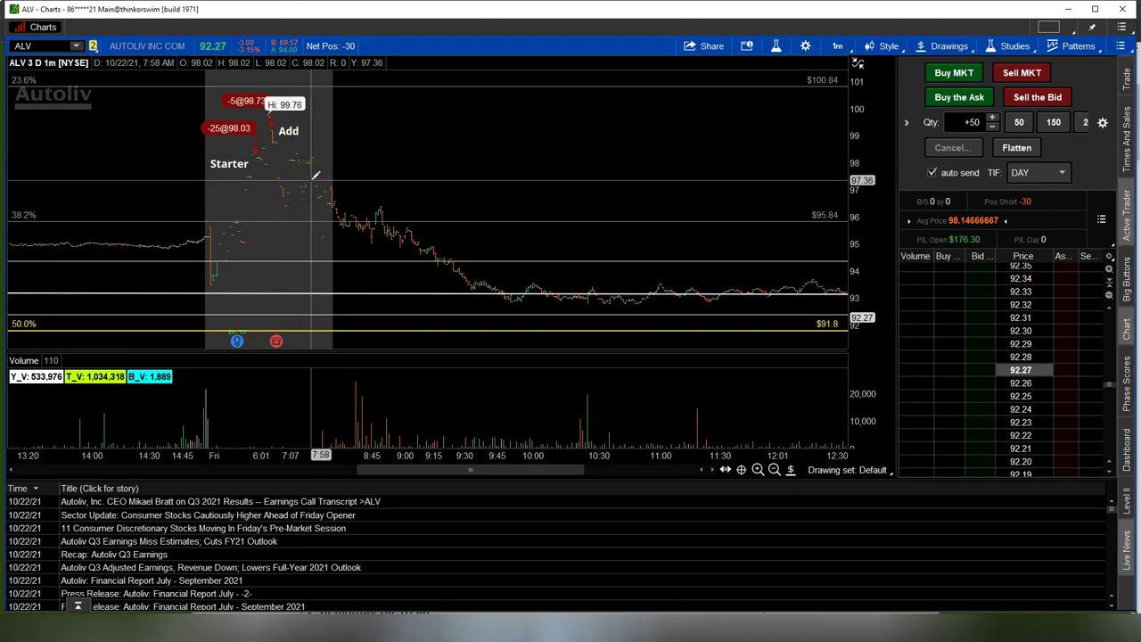
# Step: Switch the ALV chart to the 1 Y : 1D time frame and examine the support price levels beneath the October bars
pyautogui.moveTo(342, 185); pyautogui.dragTo(403, 248)
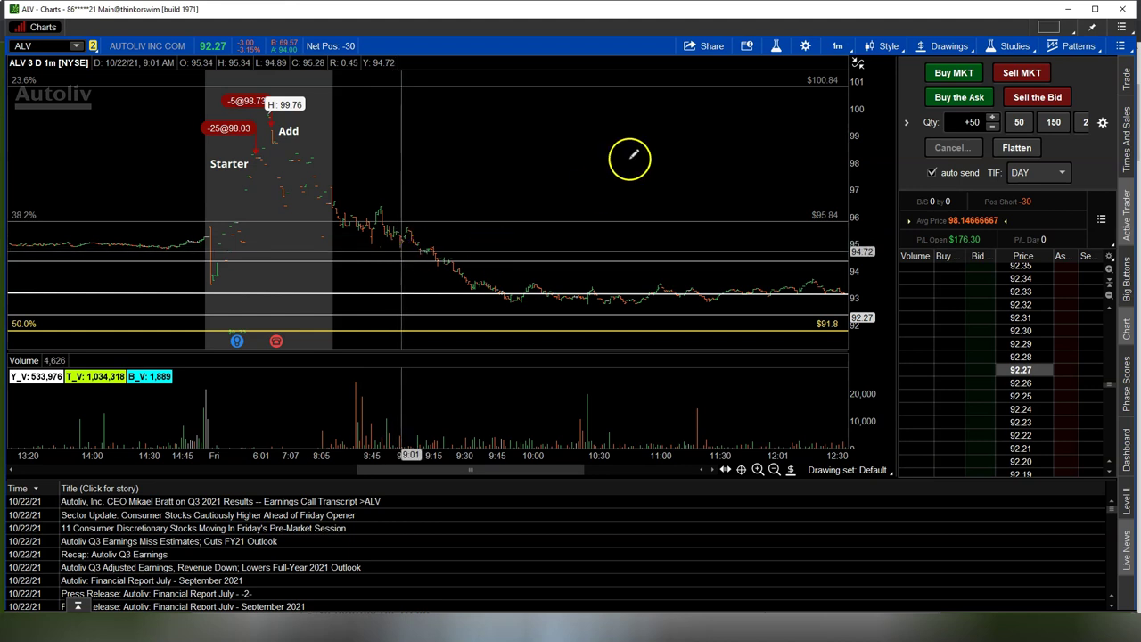
pyautogui.click(857, 64)
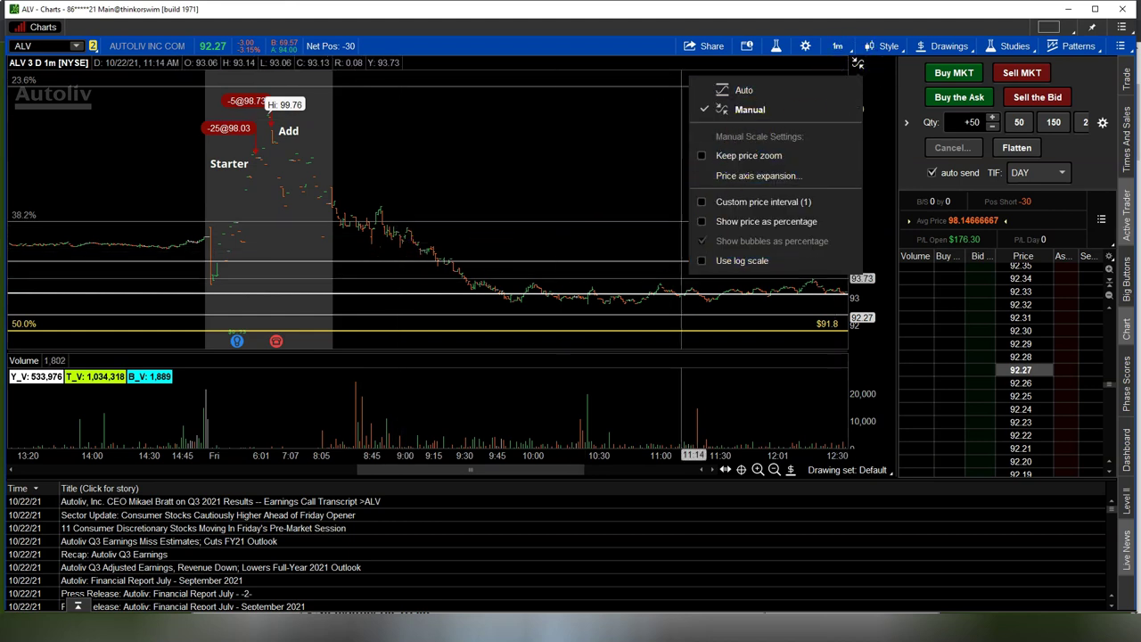
pyautogui.click(837, 45)
pyautogui.click(775, 259)
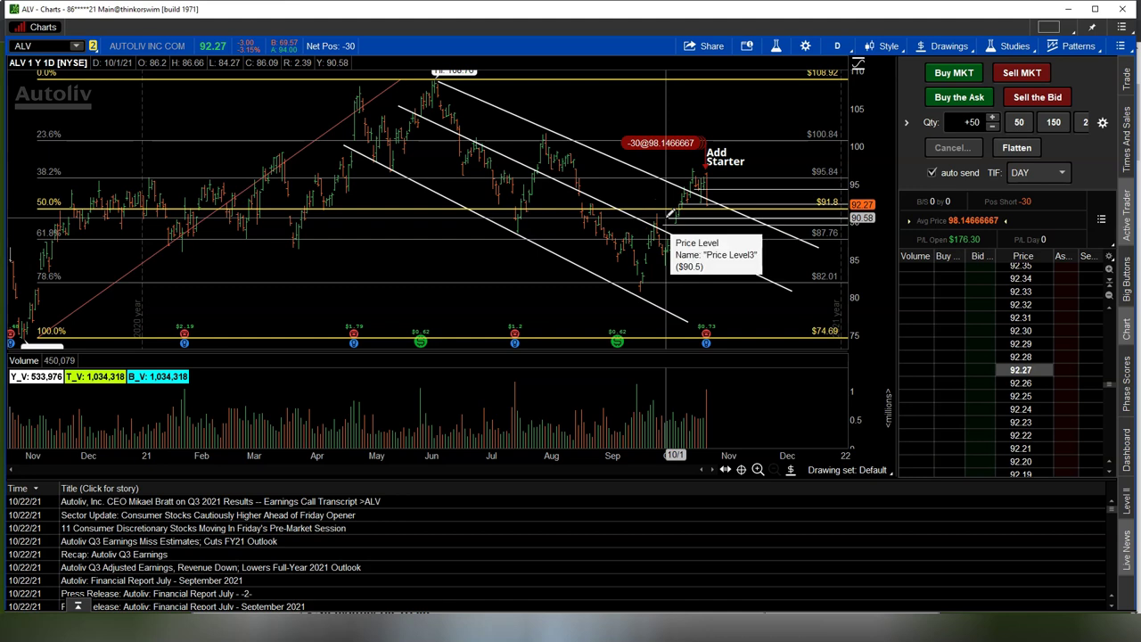
pyautogui.click(667, 220)
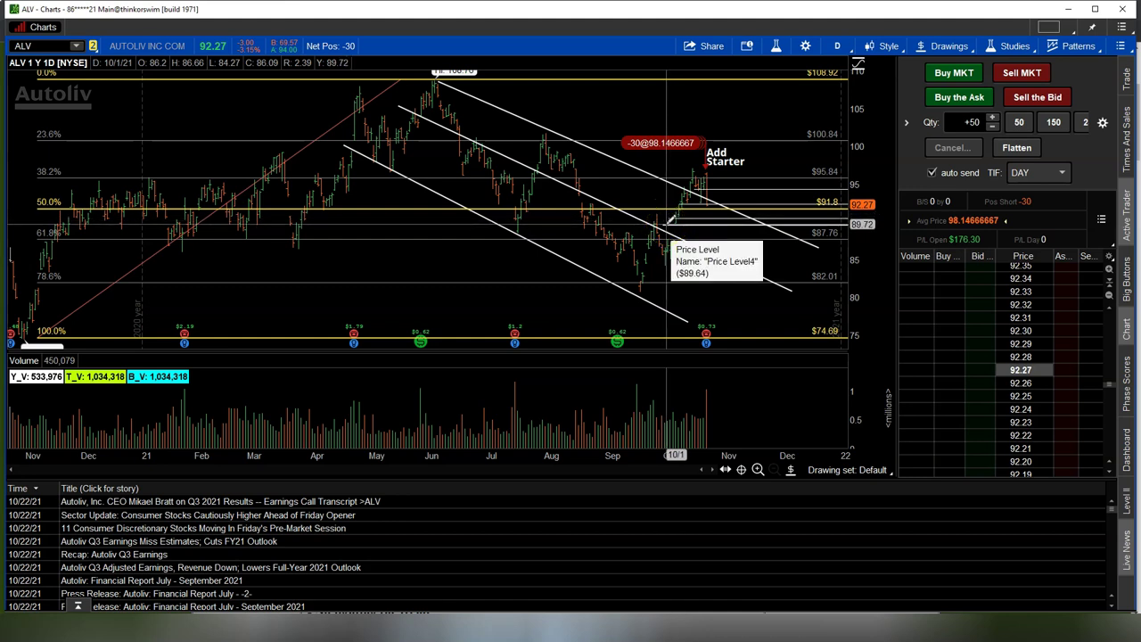
pyautogui.click(683, 227)
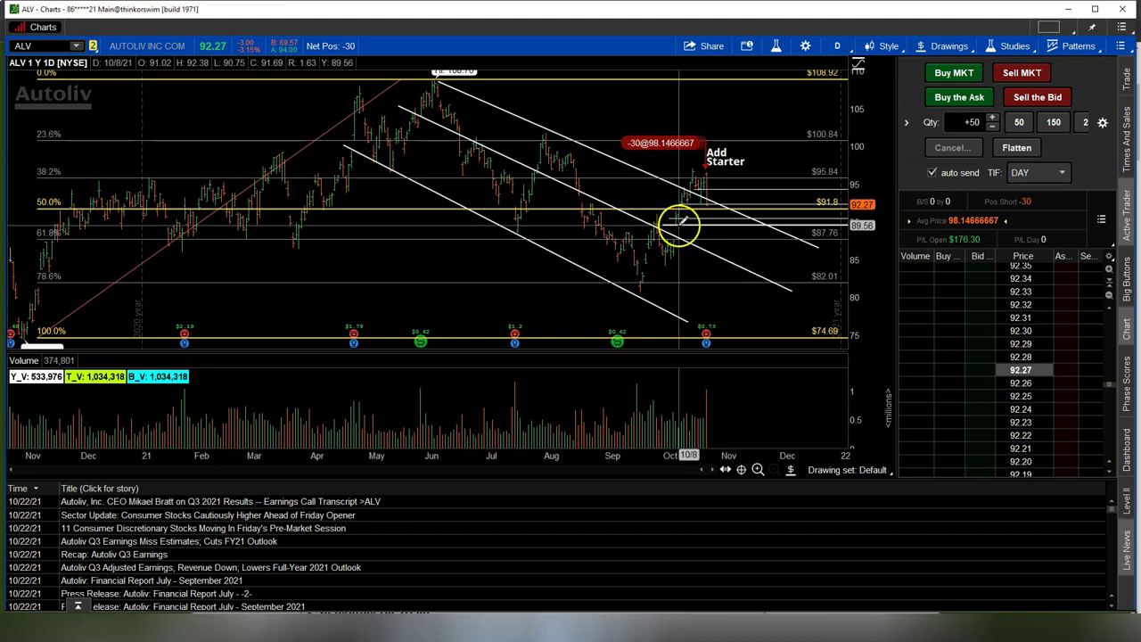
pyautogui.click(685, 225)
pyautogui.moveTo(690, 219); pyautogui.dragTo(693, 235)
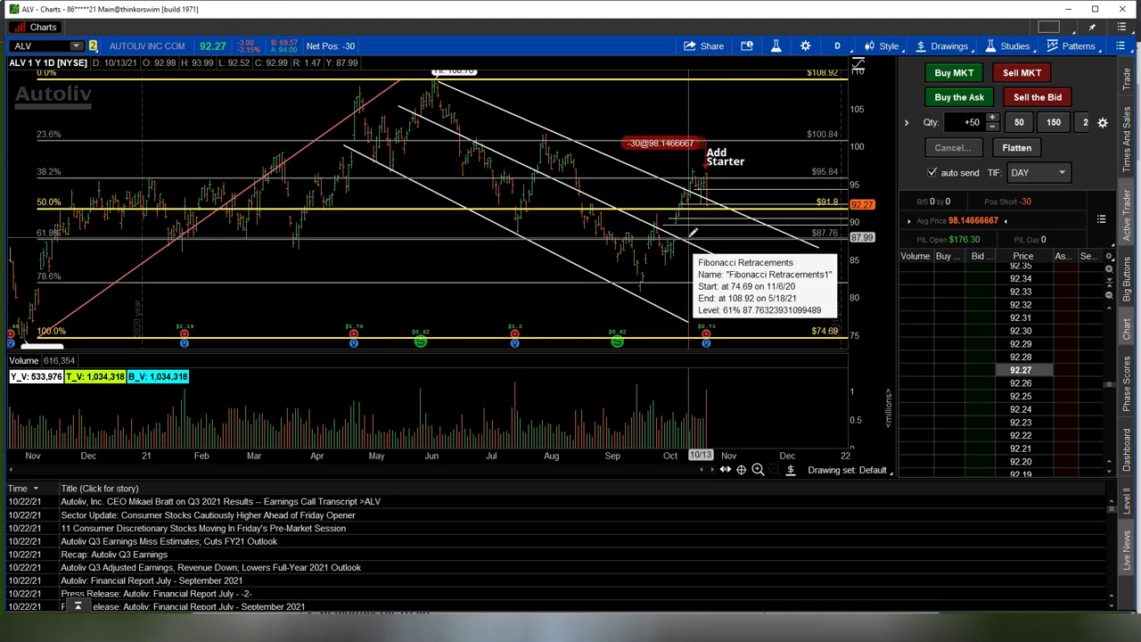
# Step: Return the chart to the 3 D : 1m time frame and shift it to show the premarket spike through the afternoon decline
pyautogui.click(838, 47)
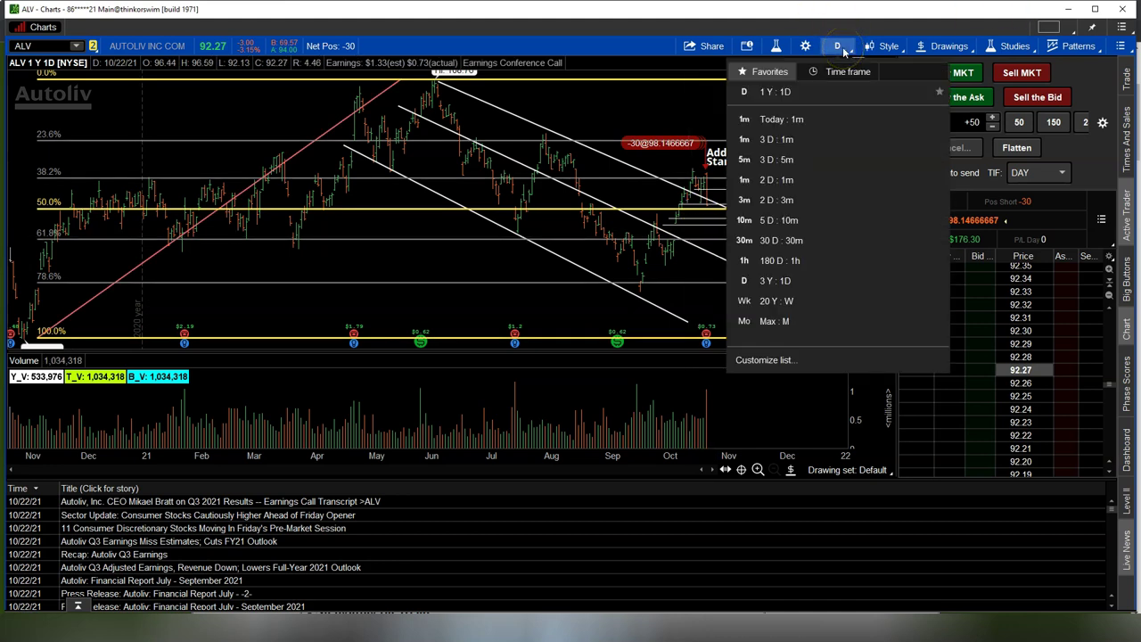
pyautogui.click(796, 140)
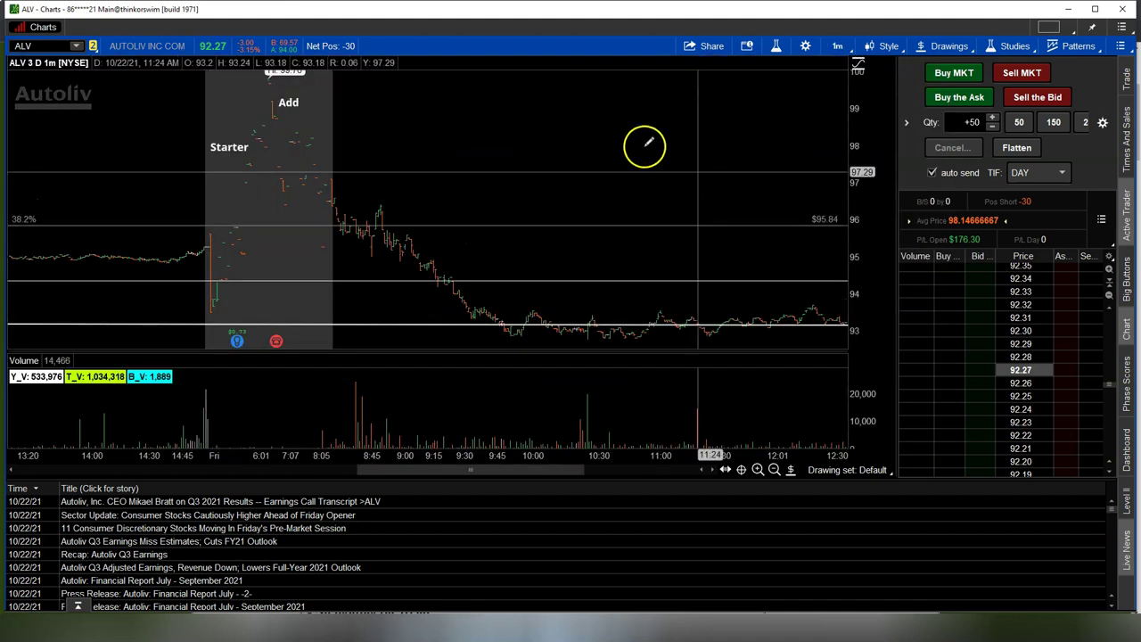
pyautogui.scroll(-2, 571, 187)
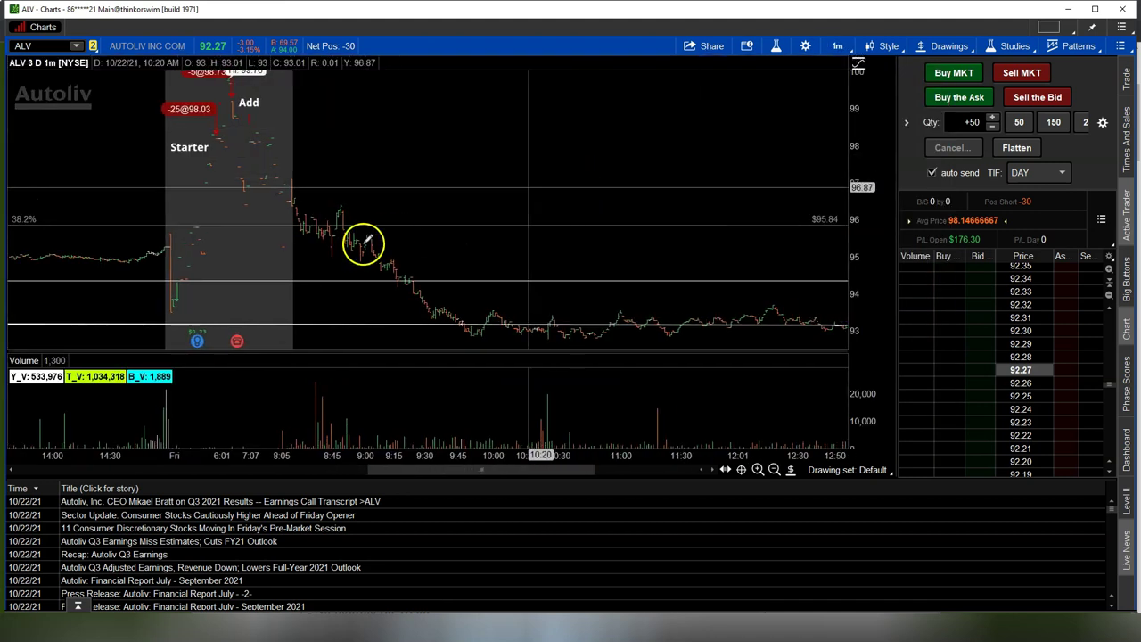
pyautogui.scroll(-3, 363, 241)
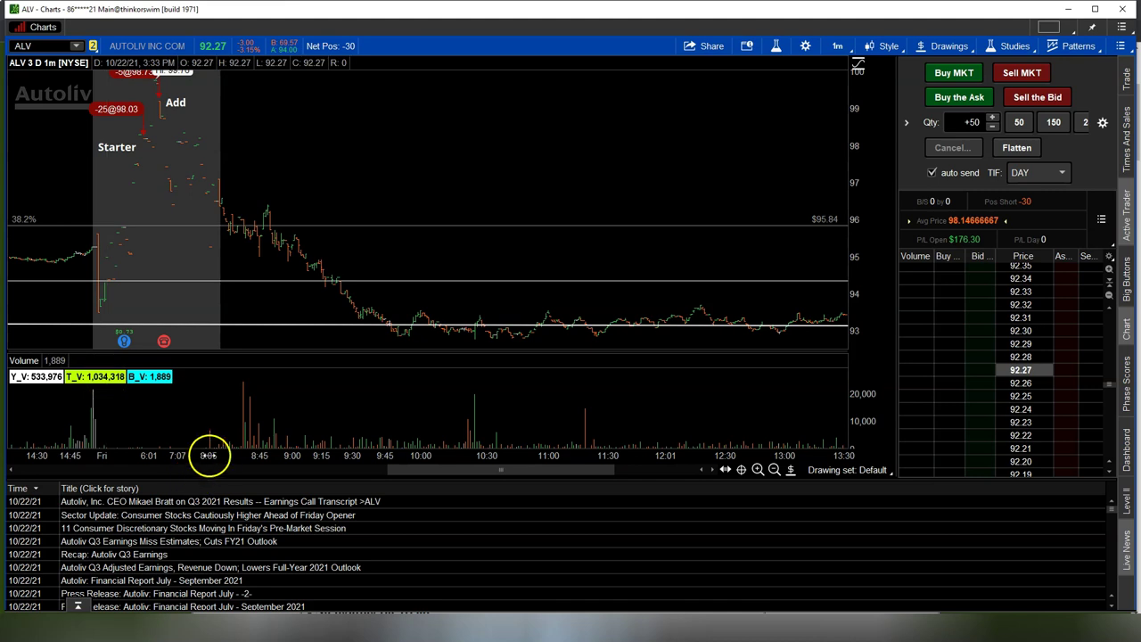
pyautogui.moveTo(208, 456); pyautogui.dragTo(410, 459)
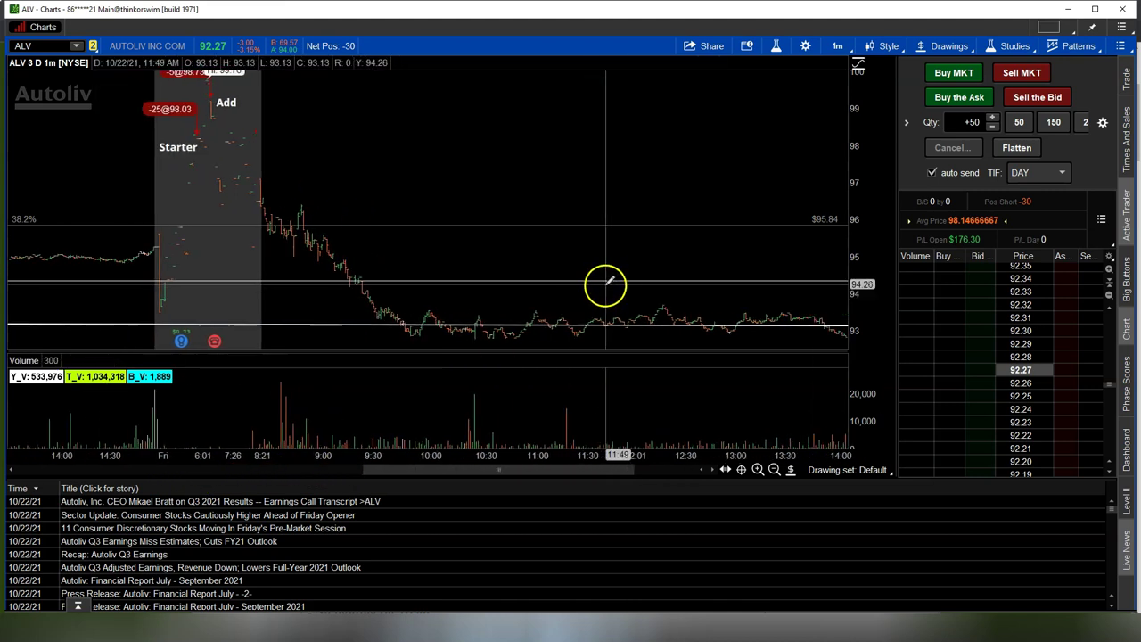
pyautogui.scroll(-3, 606, 285)
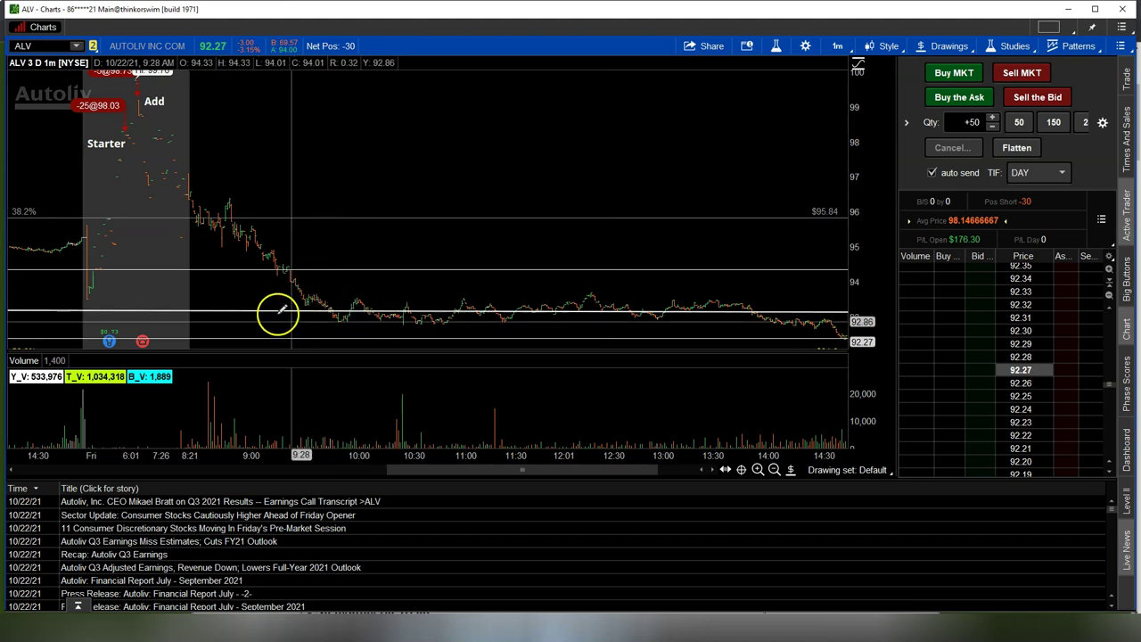
# Step: Examine how the one-minute ALV price trades around the descending daily trendline after the morning decline
pyautogui.click(281, 309)
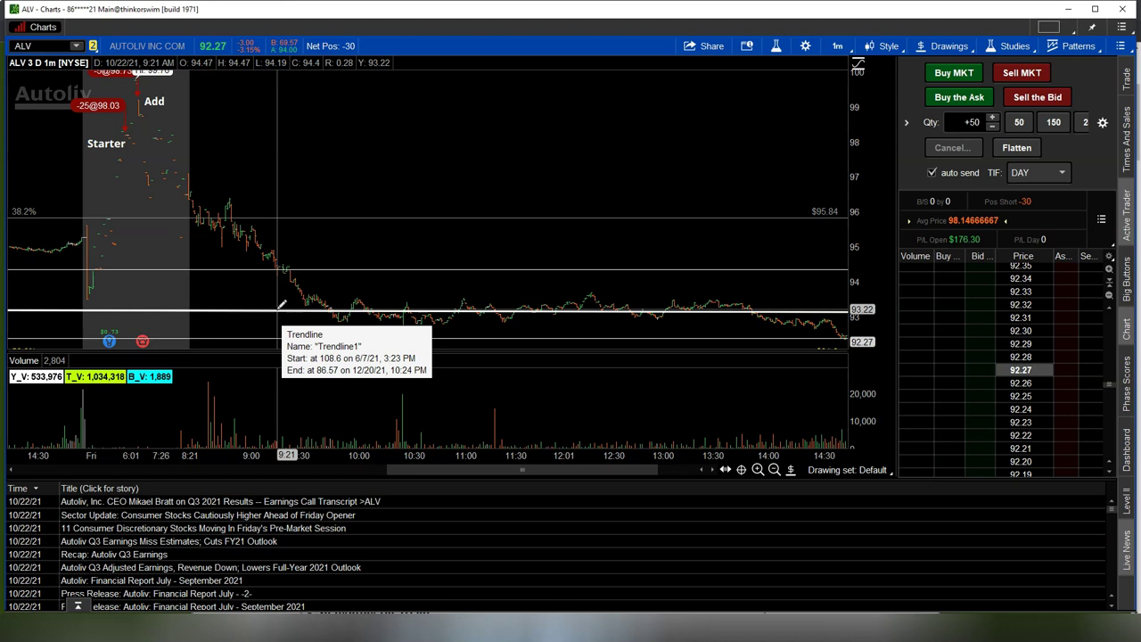
pyautogui.moveTo(774, 314); pyautogui.dragTo(689, 313)
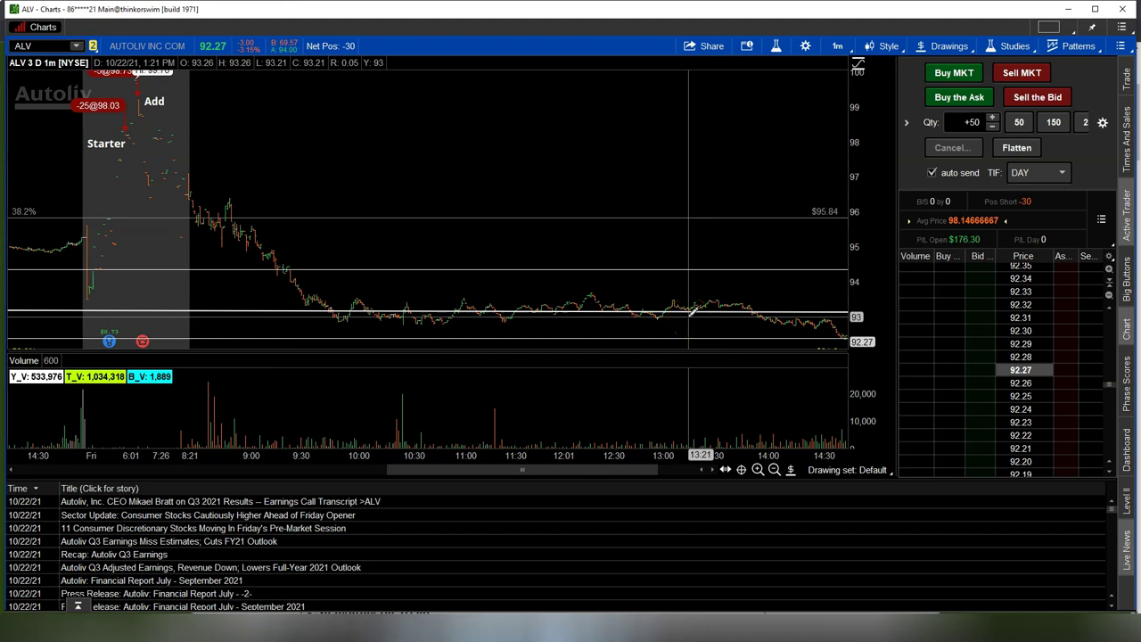
pyautogui.moveTo(691, 310); pyautogui.dragTo(346, 306)
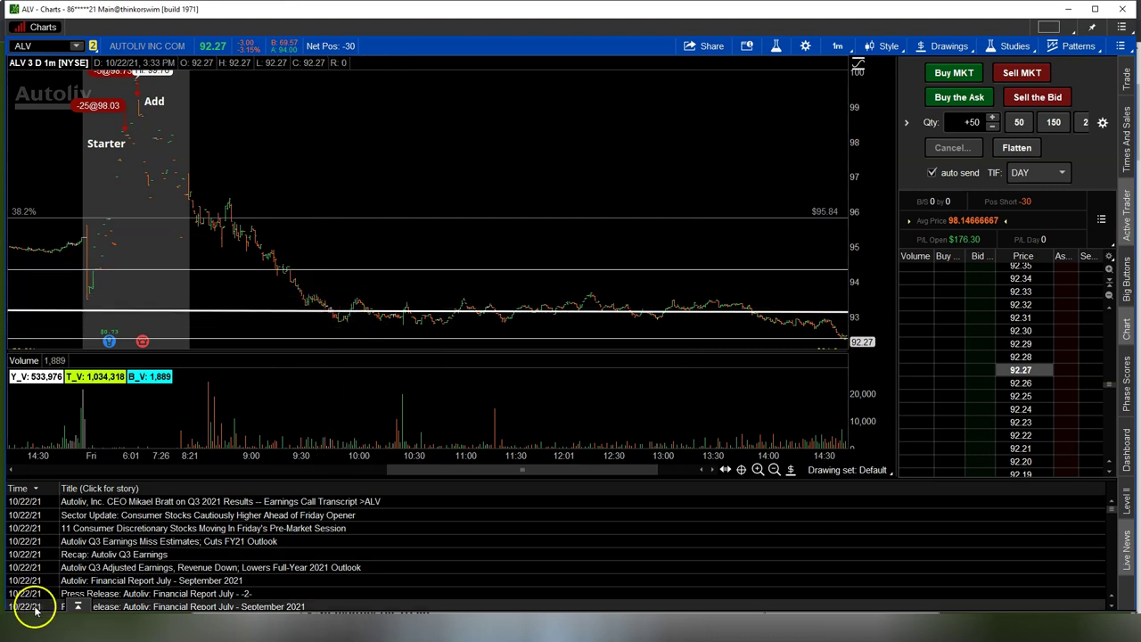
pyautogui.moveTo(502, 297); pyautogui.dragTo(541, 337)
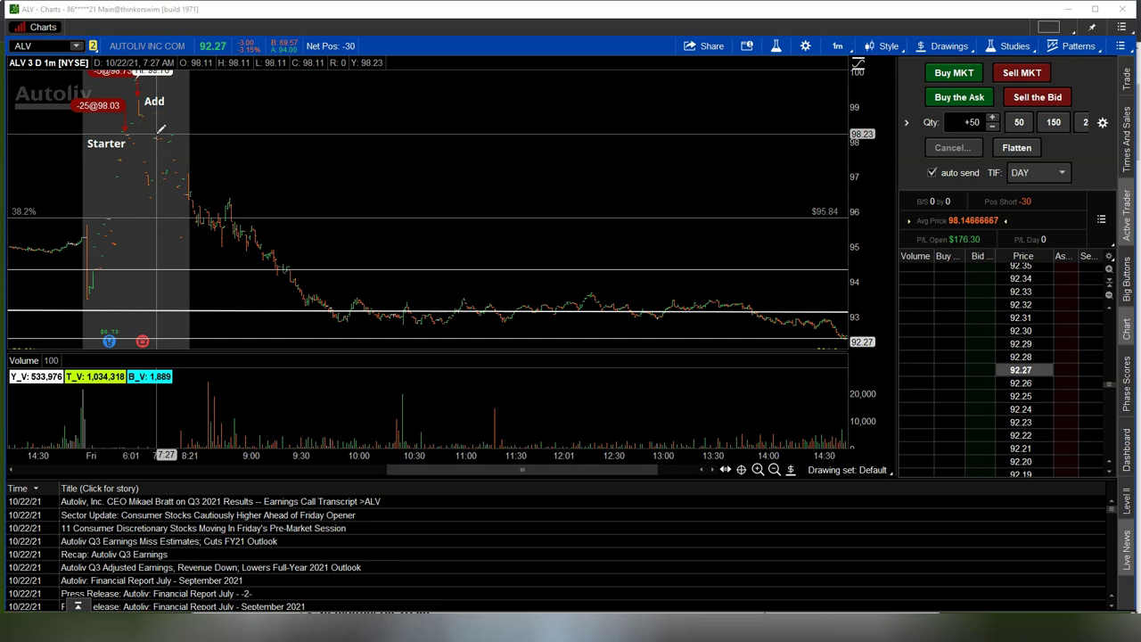
pyautogui.scroll(1, 162, 129)
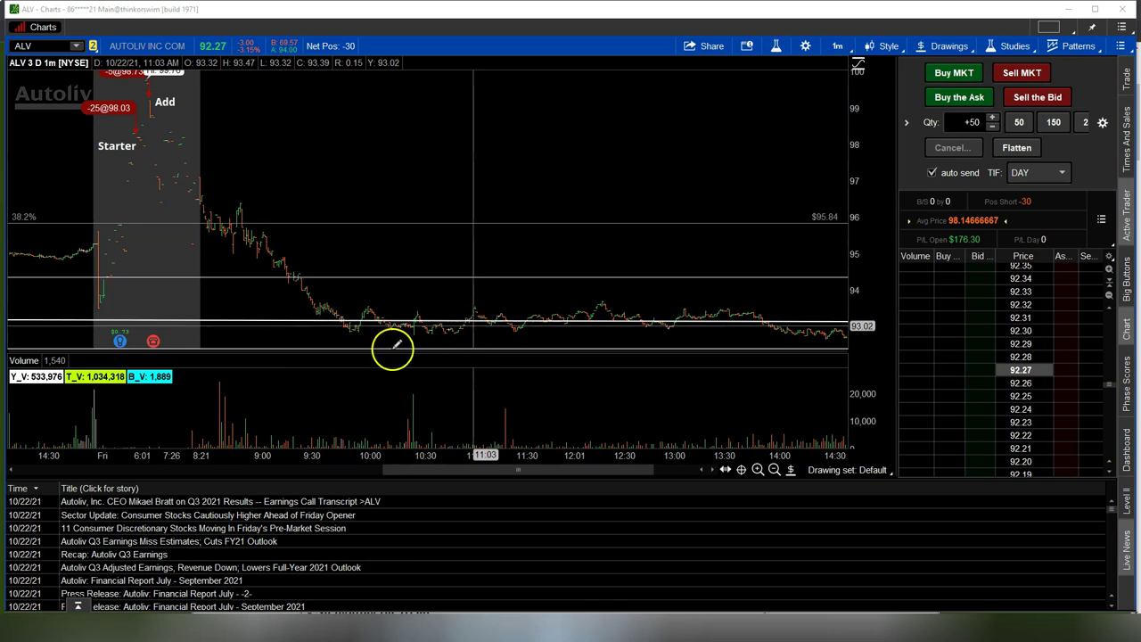
# Step: Draw a rectangle over the first dip beneath the trendline, from about 9:49 to 10:02 and down to about 92.79
pyautogui.moveTo(276, 267); pyautogui.dragTo(480, 372)
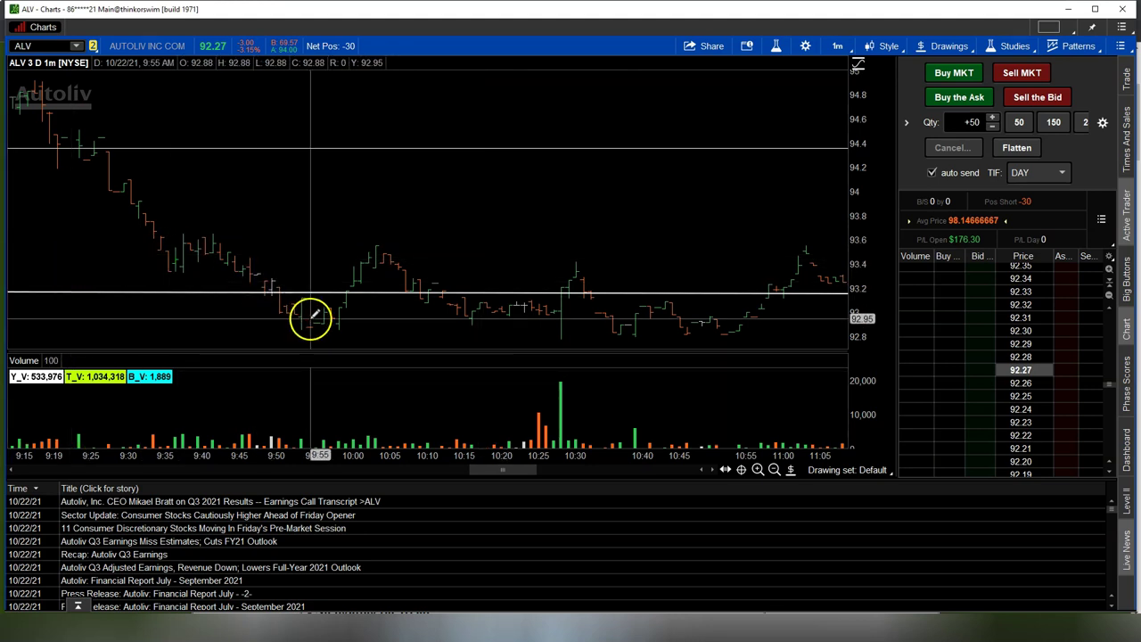
pyautogui.click(790, 473)
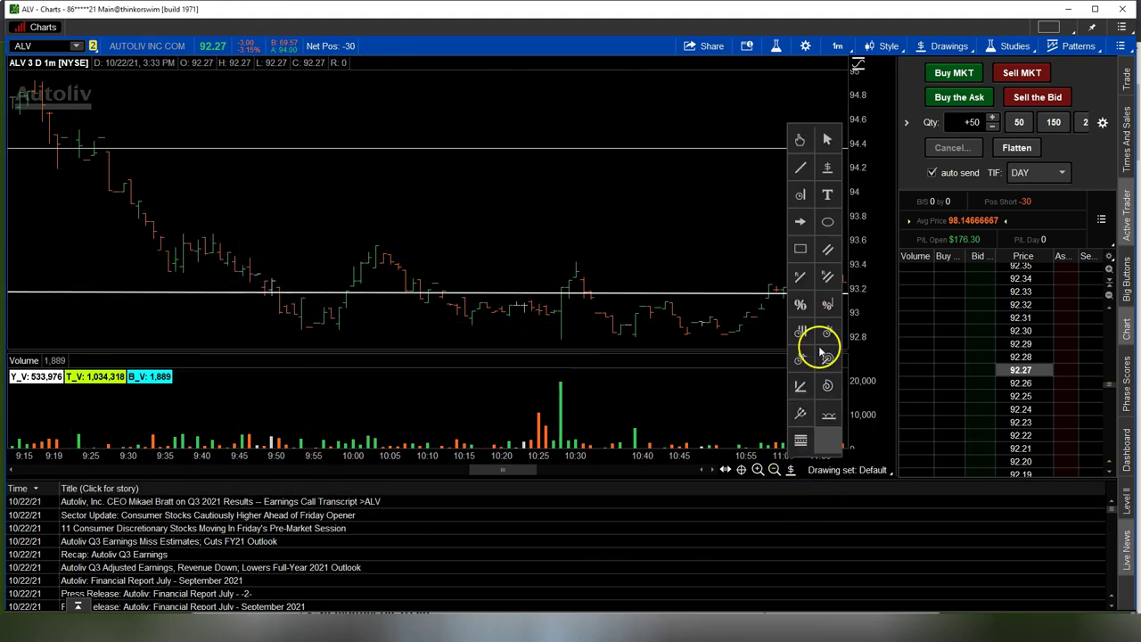
pyautogui.click(805, 247)
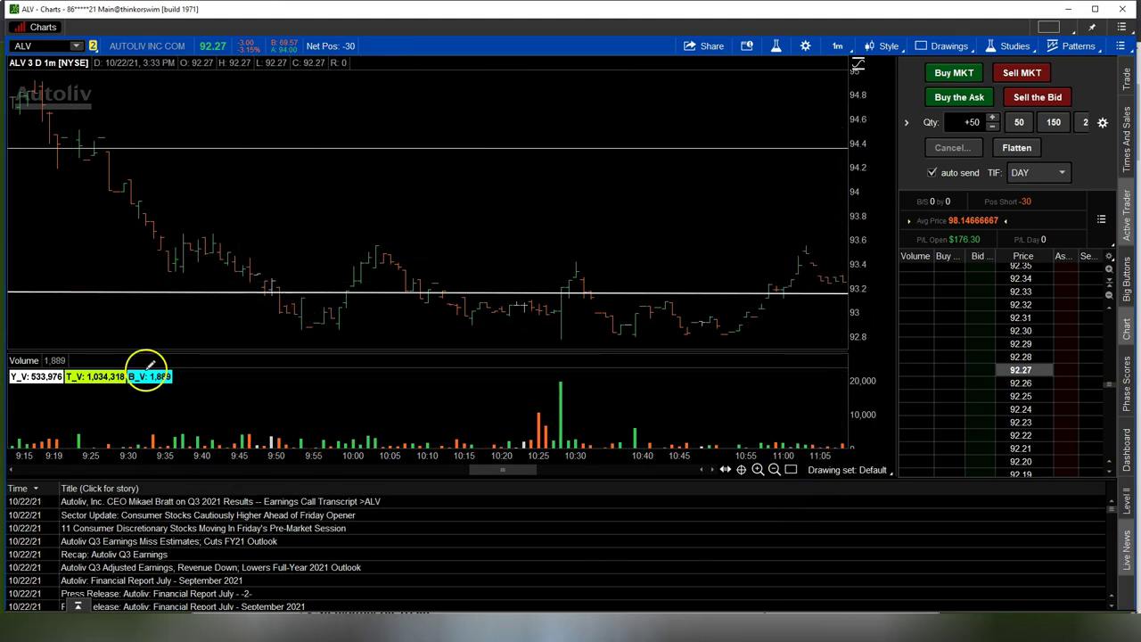
pyautogui.click(265, 292)
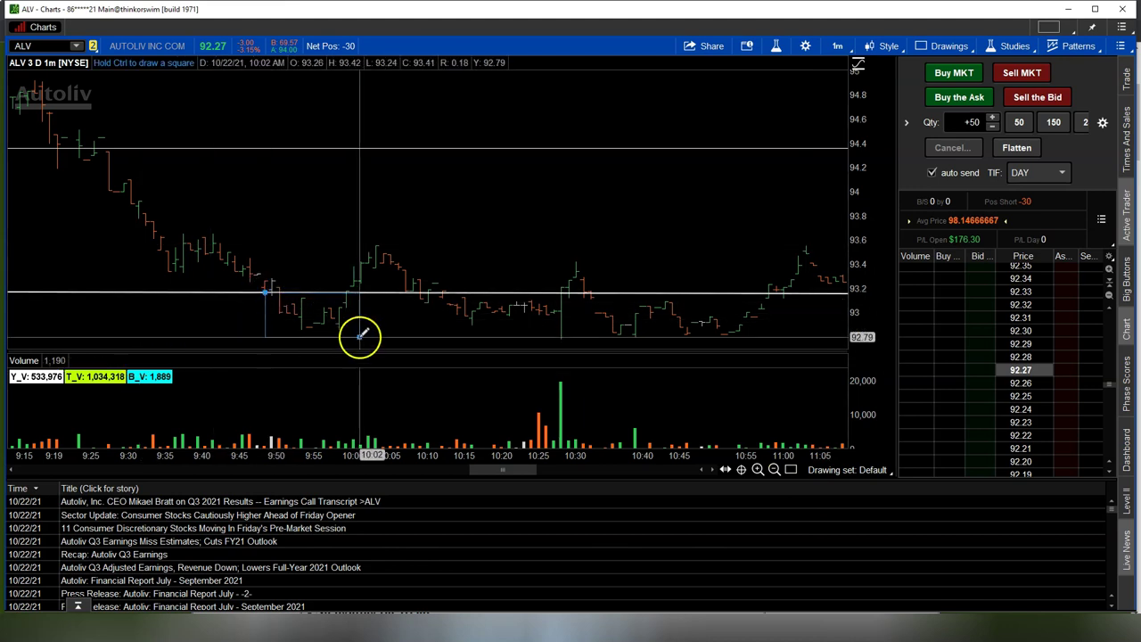
pyautogui.click(359, 335)
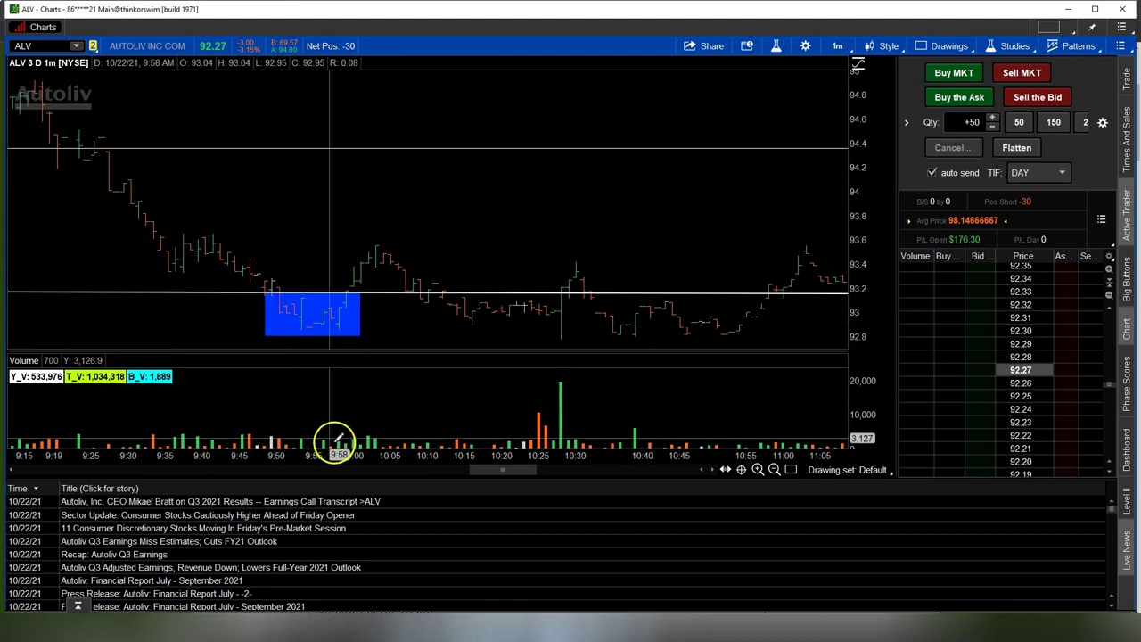
# Step: Examine the rebound above the trendline after the marked dip and the price action that follows it
pyautogui.moveTo(89, 453); pyautogui.dragTo(190, 455)
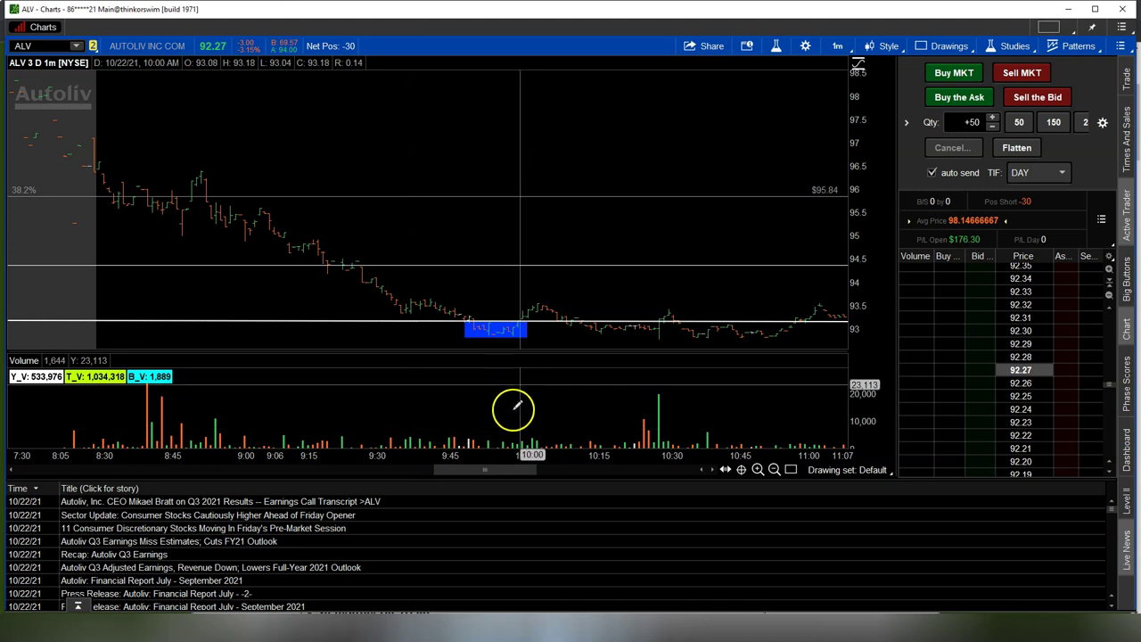
pyautogui.moveTo(514, 329)
pyautogui.mouseDown()
pyautogui.moveTo(529, 310)
pyautogui.moveTo(525, 317)
pyautogui.mouseUp()
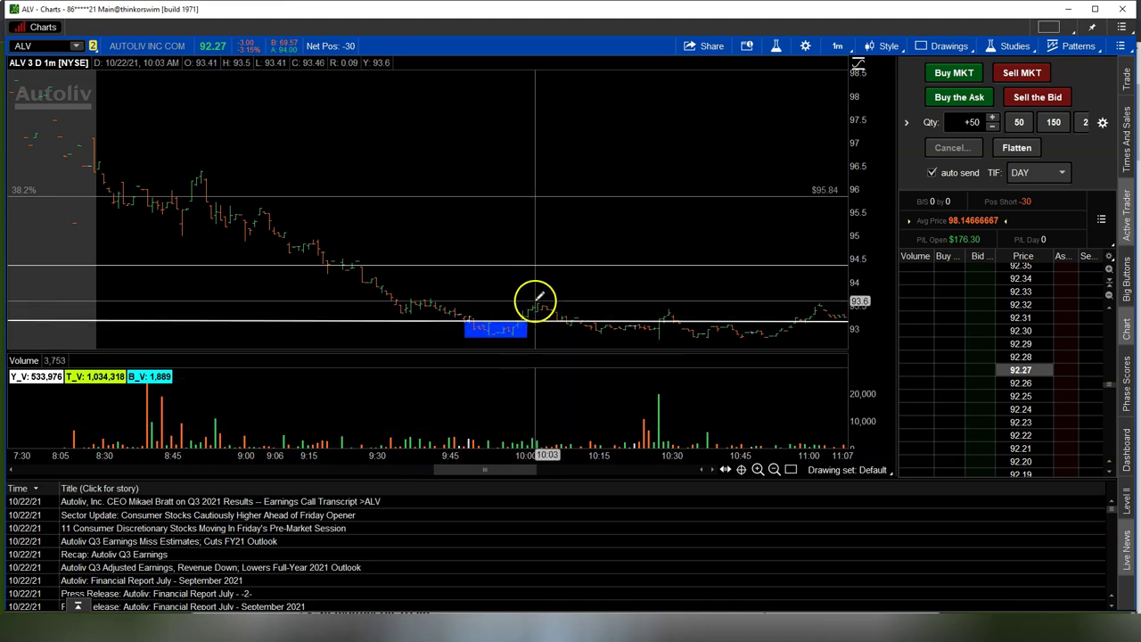
pyautogui.scroll(-5, 516, 303)
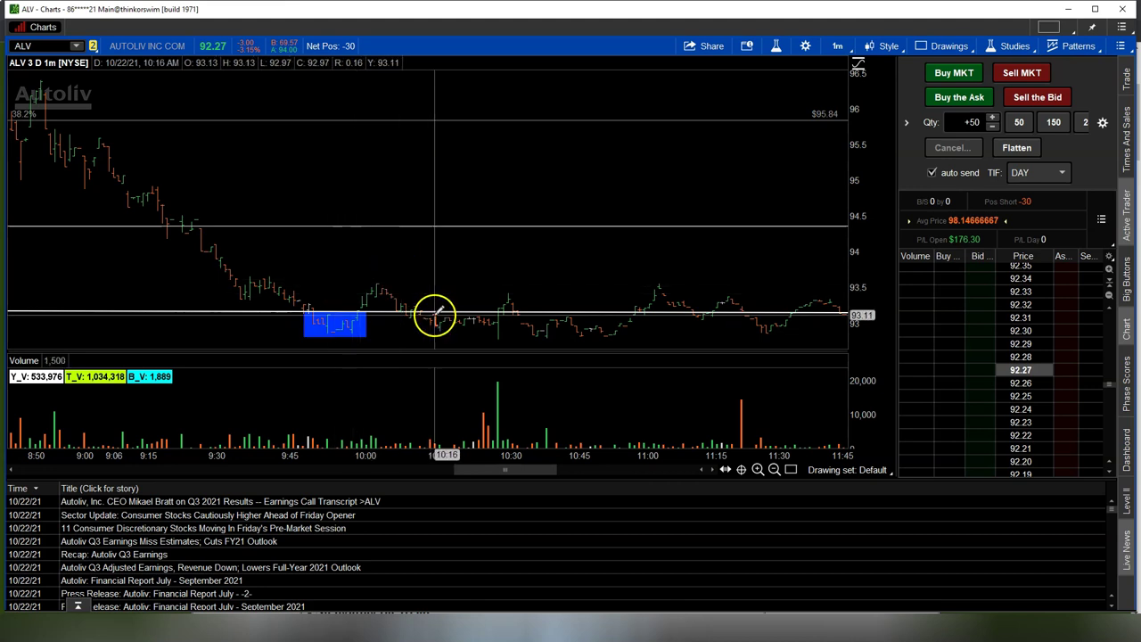
# Step: Draw a large rectangle around the sideways range along the trendline, from about 9:40 at 93.63 to about 14:40
pyautogui.click(774, 470)
pyautogui.click(774, 470)
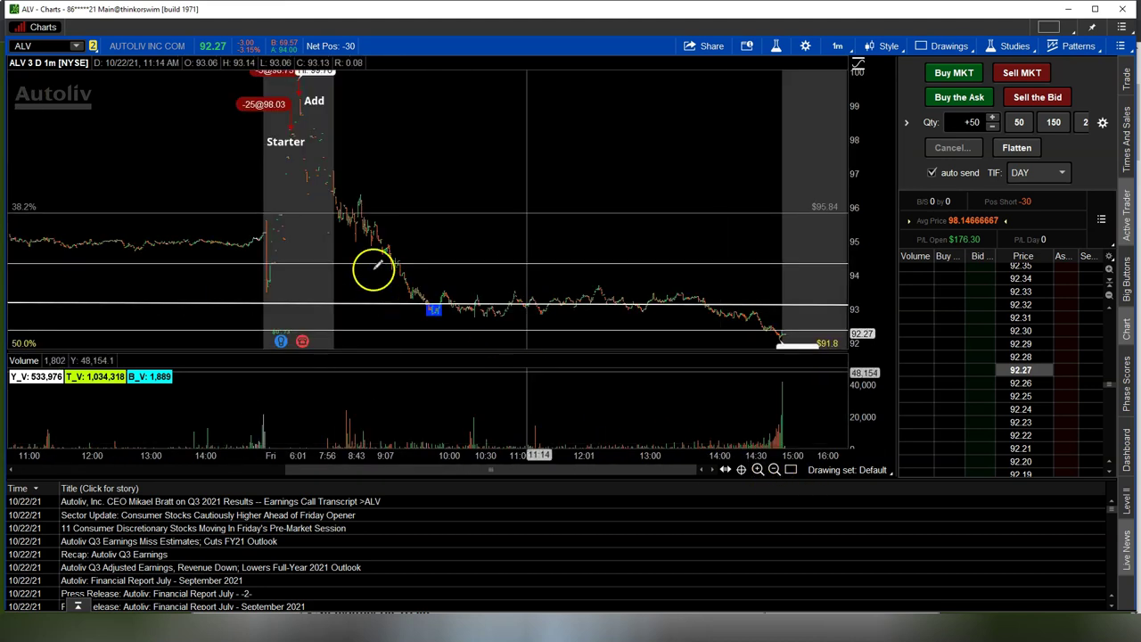
pyautogui.moveTo(705, 373); pyautogui.dragTo(772, 384)
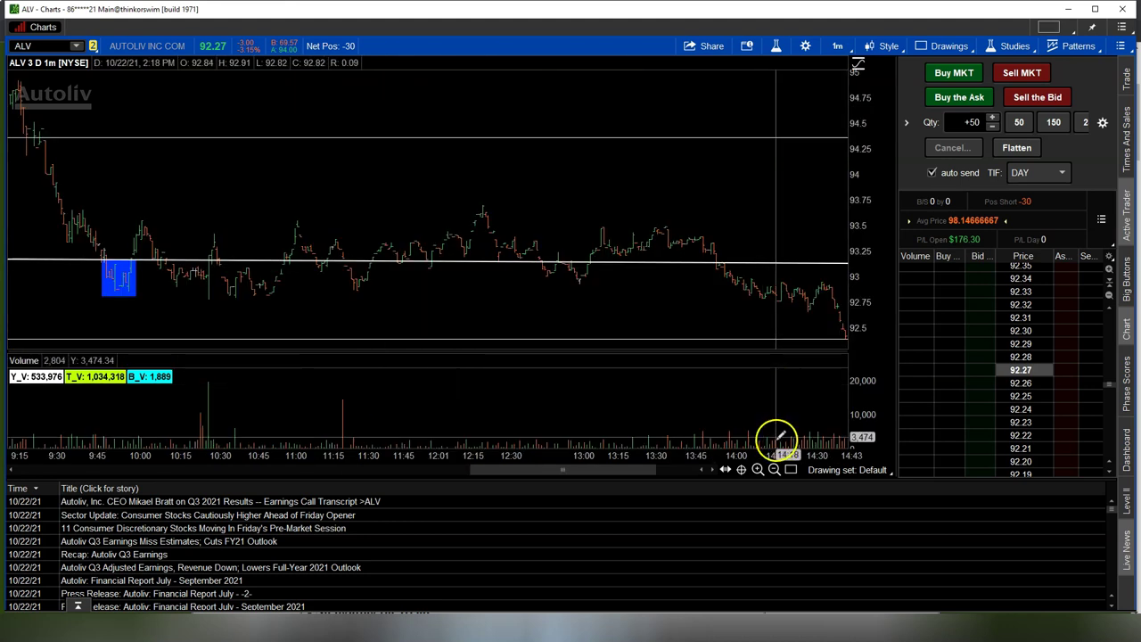
pyautogui.click(791, 470)
pyautogui.click(78, 213)
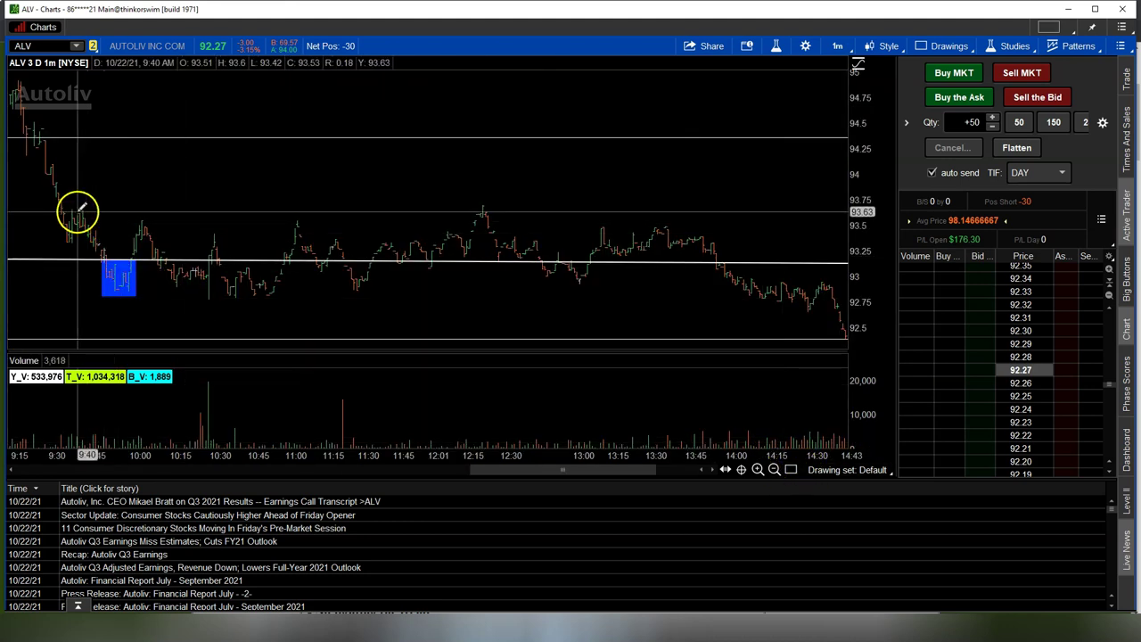
pyautogui.click(777, 300)
pyautogui.moveTo(783, 297); pyautogui.dragTo(838, 300)
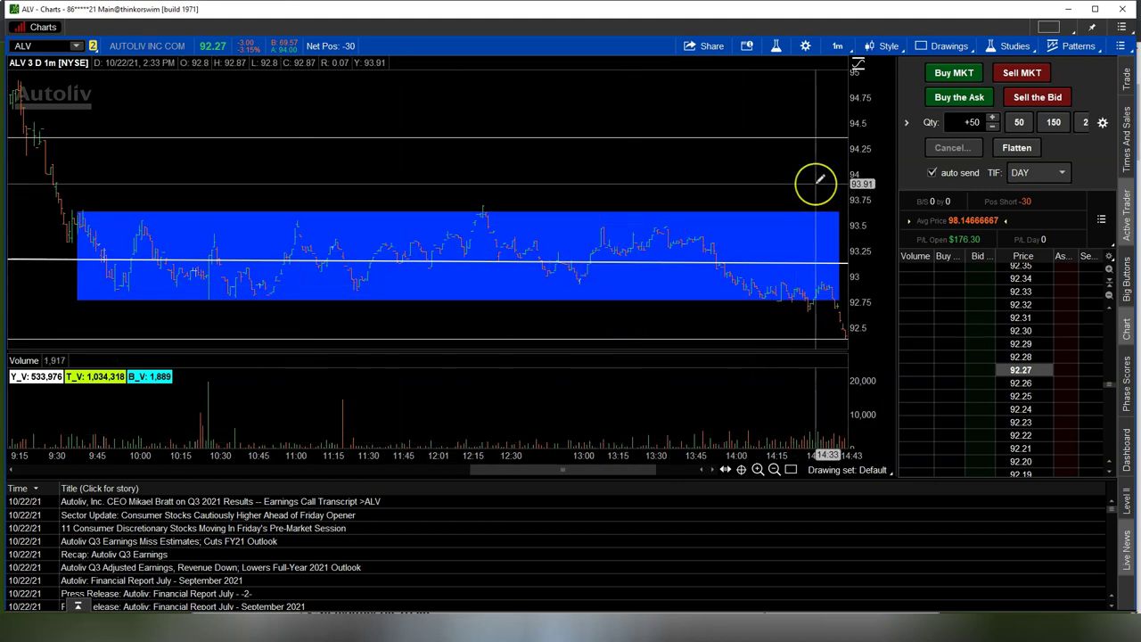
# Step: Examine the late-session breakdown below the marked range, including the price bars and volume into the close
pyautogui.click(775, 470)
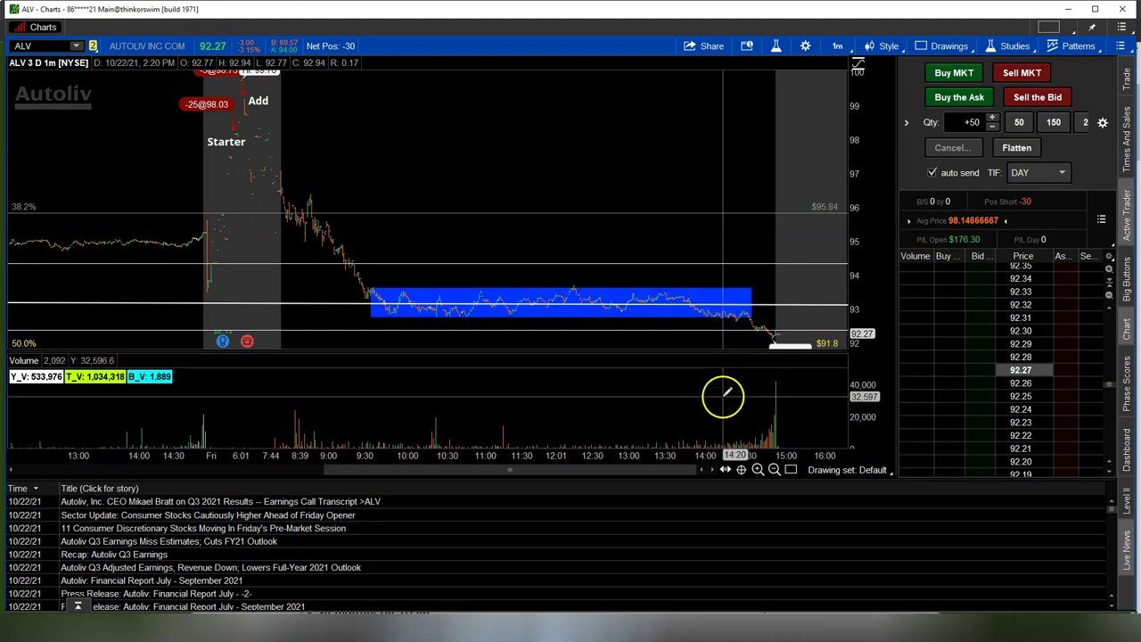
pyautogui.moveTo(764, 269); pyautogui.dragTo(835, 348)
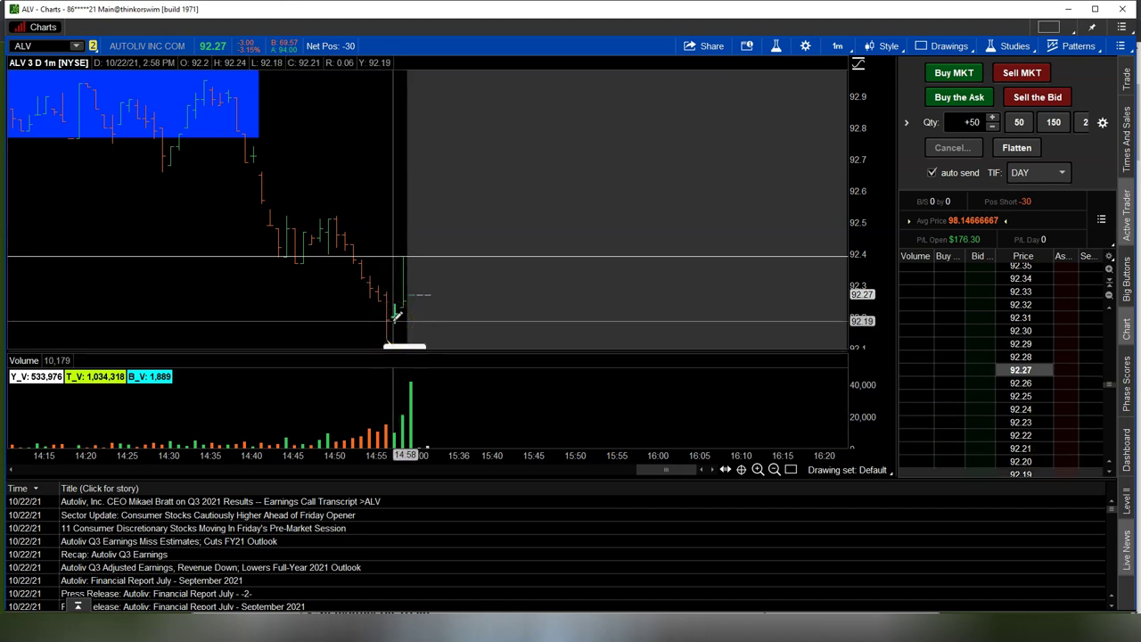
pyautogui.moveTo(399, 312)
pyautogui.mouseDown()
pyautogui.moveTo(419, 424)
pyautogui.moveTo(415, 408)
pyautogui.mouseUp()
# Step: Examine the full-day chart's volume spike near 10:26, the marked sideways range and the lower price level near the close
pyautogui.moveTo(56, 443); pyautogui.dragTo(682, 473)
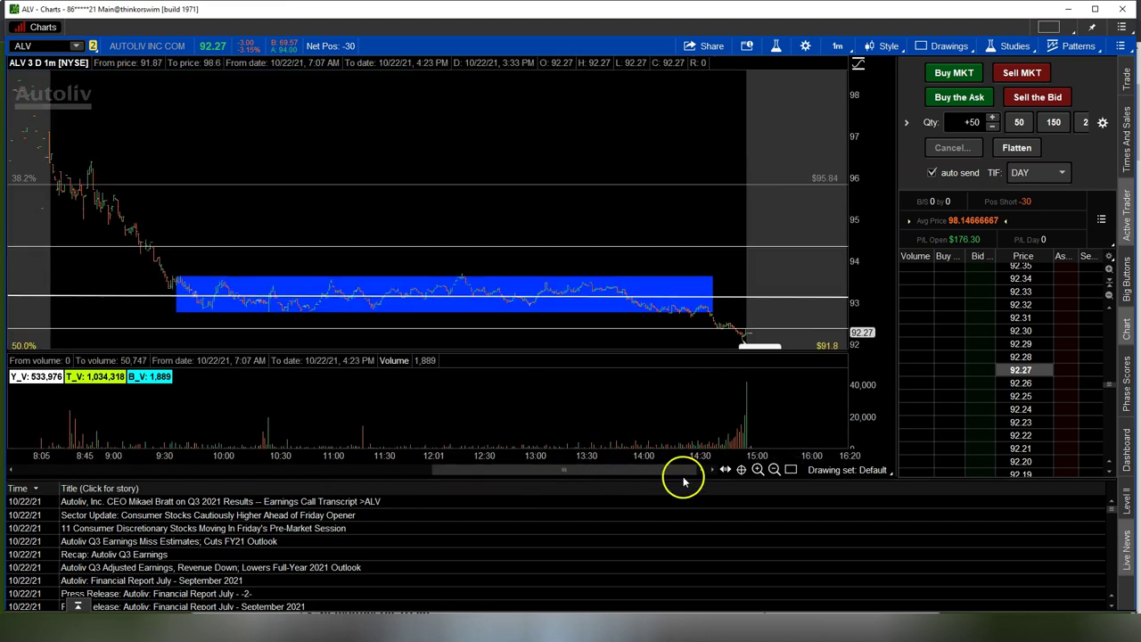
pyautogui.click(266, 416)
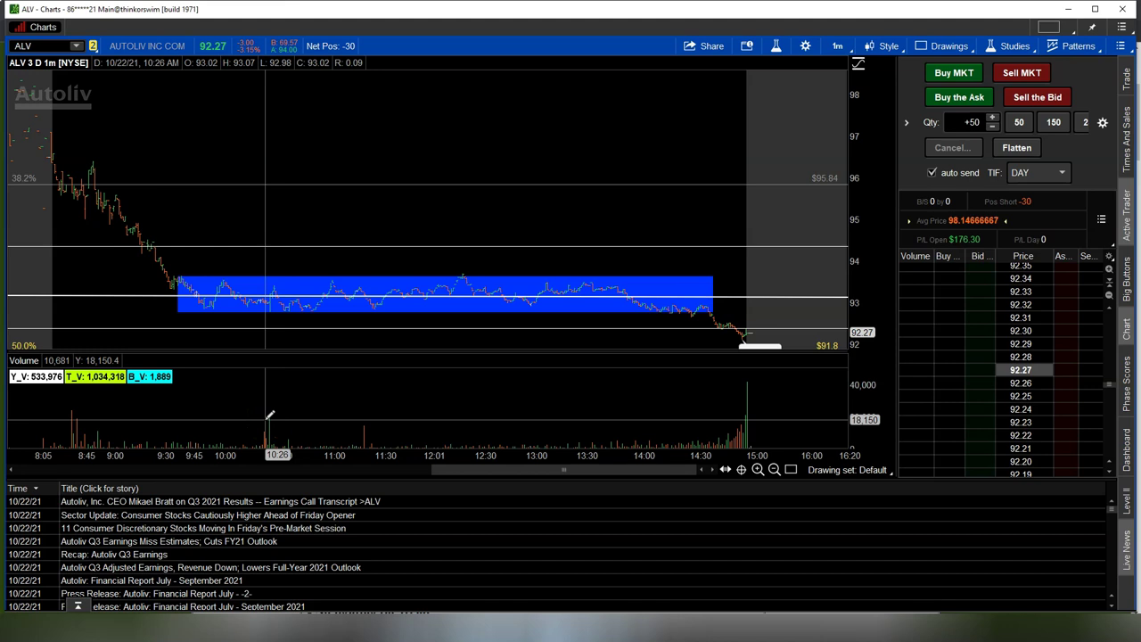
pyautogui.click(242, 438)
pyautogui.click(314, 301)
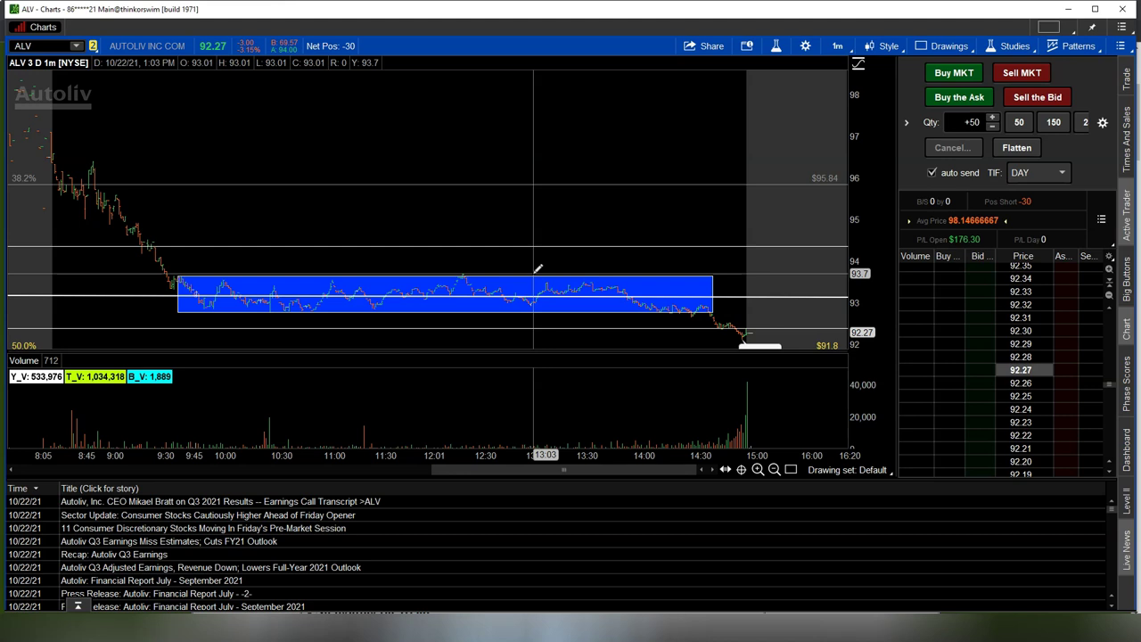
pyautogui.moveTo(571, 276)
pyautogui.mouseDown()
pyautogui.moveTo(687, 331)
pyautogui.moveTo(743, 339)
pyautogui.moveTo(792, 378)
pyautogui.moveTo(792, 334)
pyautogui.moveTo(745, 341)
pyautogui.moveTo(741, 327)
pyautogui.moveTo(708, 323)
pyautogui.moveTo(740, 330)
pyautogui.mouseUp()
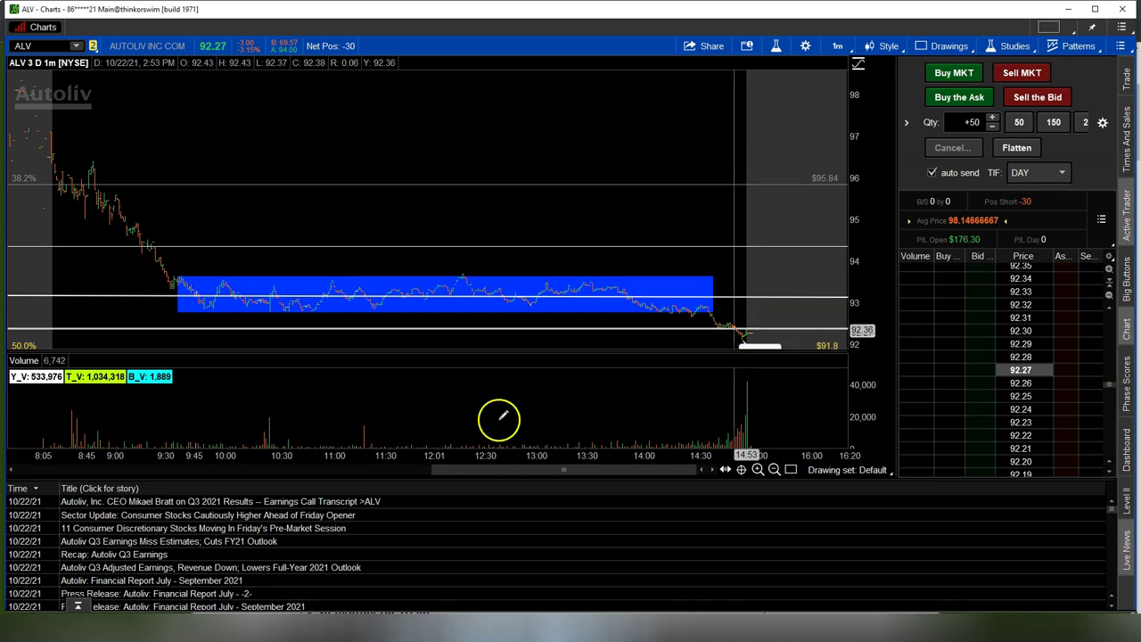
# Step: Switch to the browser and review the Bank The Trade course page, from the lesson preview through the video lesson subjects to the questions
pyautogui.scroll(3, 502, 375)
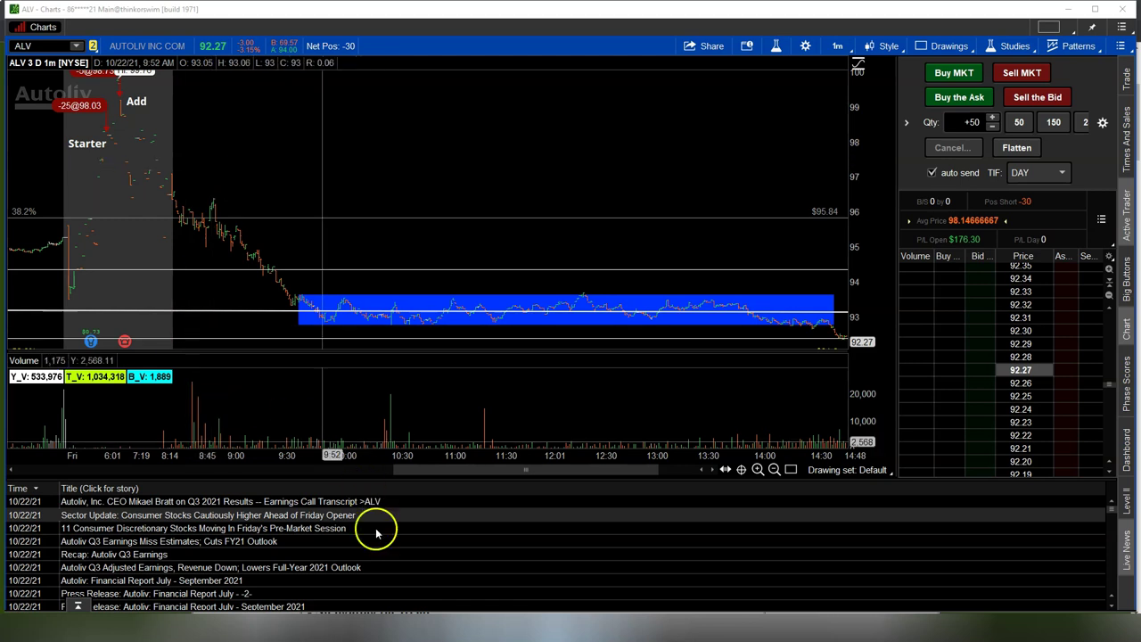
pyautogui.moveTo(419, 633)
pyautogui.click(421, 595)
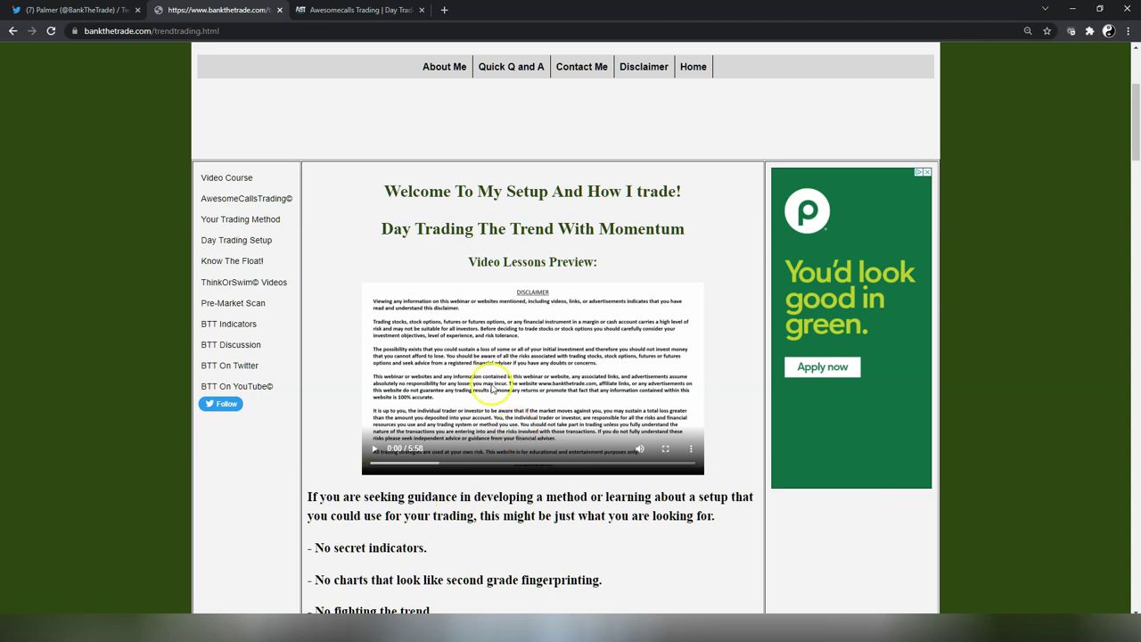
pyautogui.scroll(-3, 483, 379)
pyautogui.scroll(3, 482, 379)
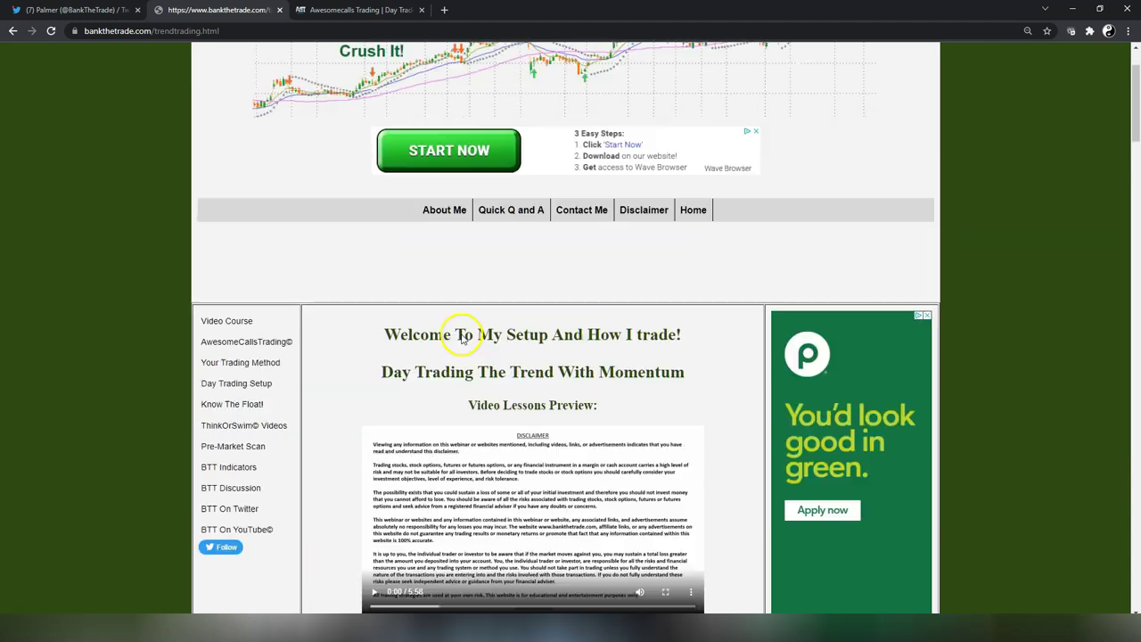
pyautogui.scroll(3, 448, 331)
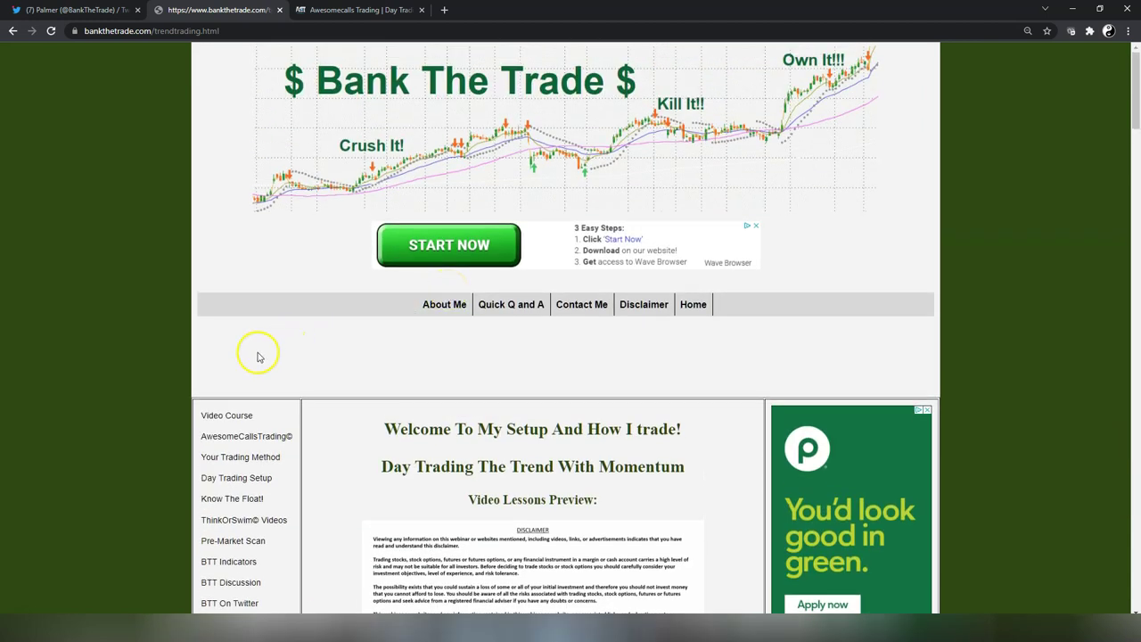
pyautogui.scroll(-4, 506, 399)
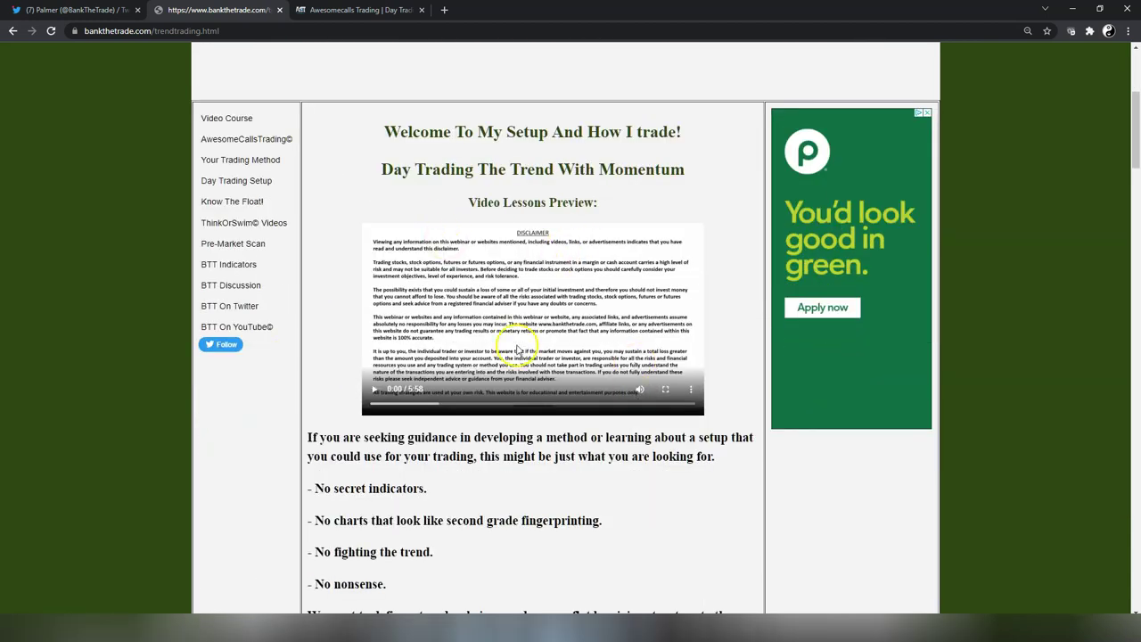
pyautogui.scroll(-17, 517, 348)
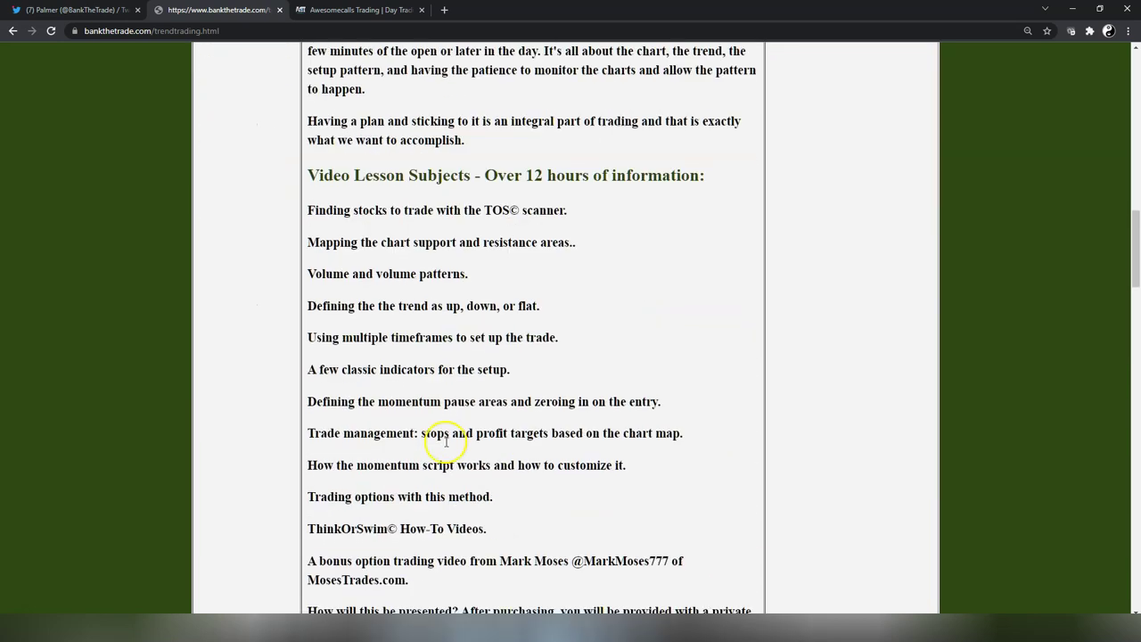
pyautogui.scroll(-3, 446, 438)
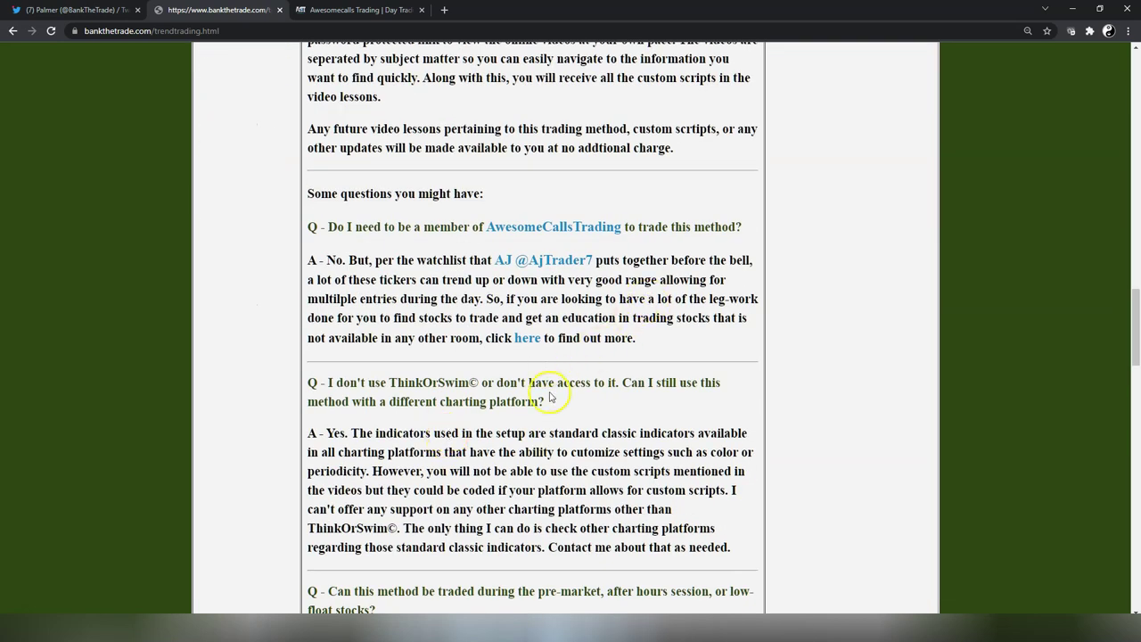
# Step: Return to the ALV chart and examine the BTT_3Min_MOMO arrows along the downtrend from the 8:30 open into the marked range
pyautogui.click(22, 609)
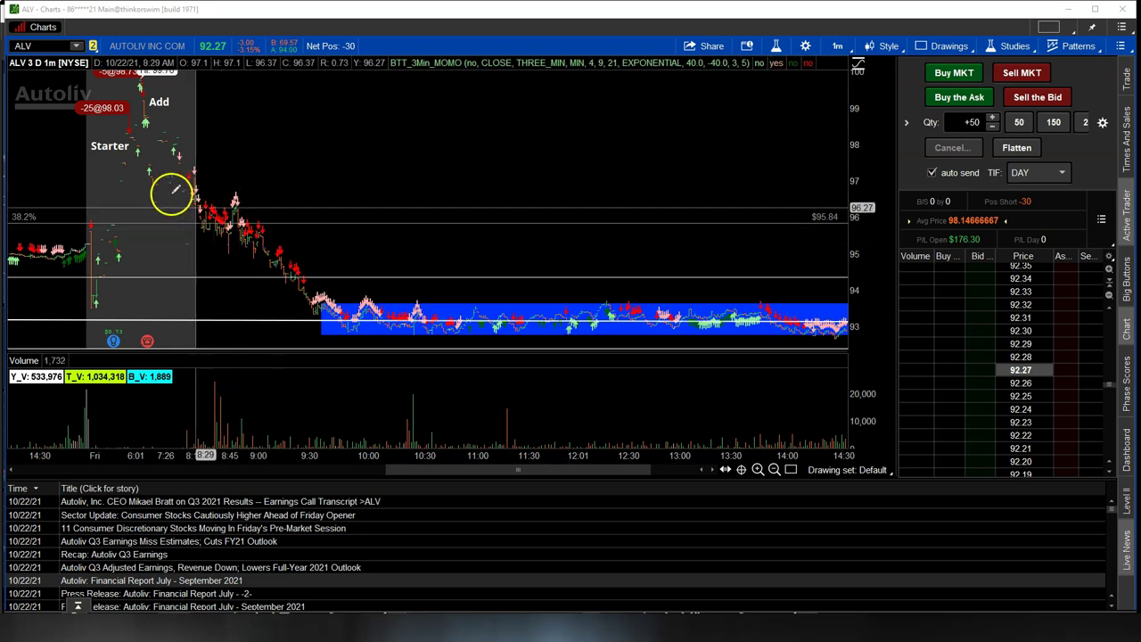
pyautogui.moveTo(116, 185); pyautogui.dragTo(543, 331)
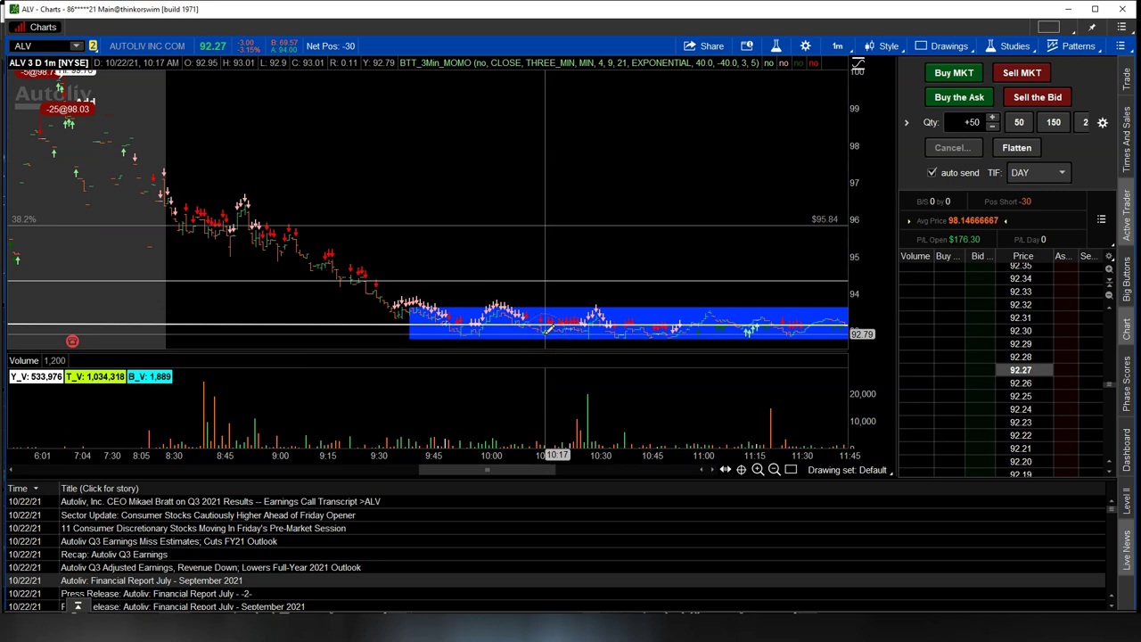
pyautogui.click(229, 218)
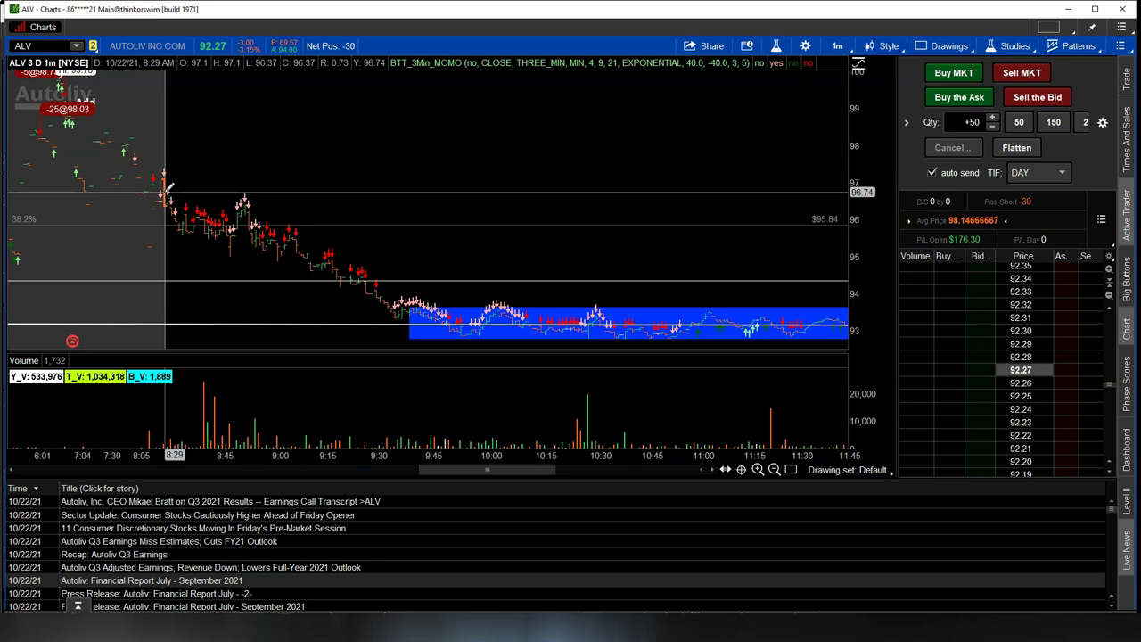
pyautogui.moveTo(224, 229)
pyautogui.mouseDown()
pyautogui.moveTo(247, 194)
pyautogui.moveTo(224, 205)
pyautogui.moveTo(247, 199)
pyautogui.moveTo(234, 210)
pyautogui.moveTo(258, 209)
pyautogui.moveTo(273, 237)
pyautogui.moveTo(328, 251)
pyautogui.moveTo(285, 247)
pyautogui.moveTo(297, 221)
pyautogui.moveTo(326, 255)
pyautogui.moveTo(329, 237)
pyautogui.mouseUp()
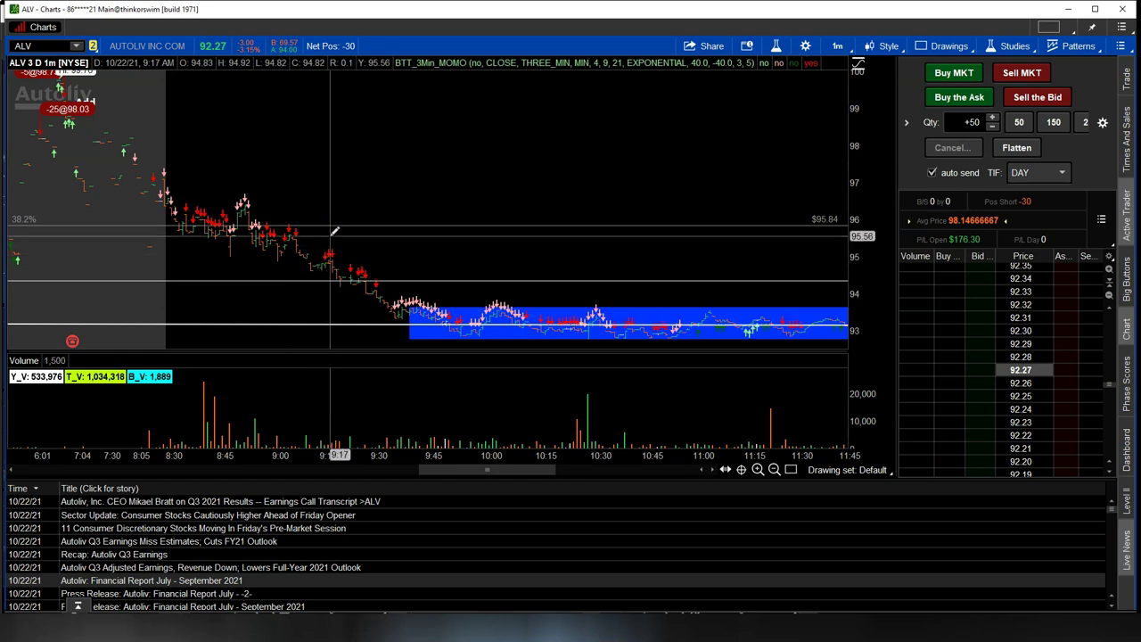
pyautogui.moveTo(332, 233)
pyautogui.mouseDown()
pyautogui.moveTo(384, 311)
pyautogui.moveTo(566, 323)
pyautogui.moveTo(556, 309)
pyautogui.moveTo(502, 331)
pyautogui.moveTo(385, 313)
pyautogui.moveTo(486, 330)
pyautogui.moveTo(543, 315)
pyautogui.moveTo(342, 312)
pyautogui.mouseUp()
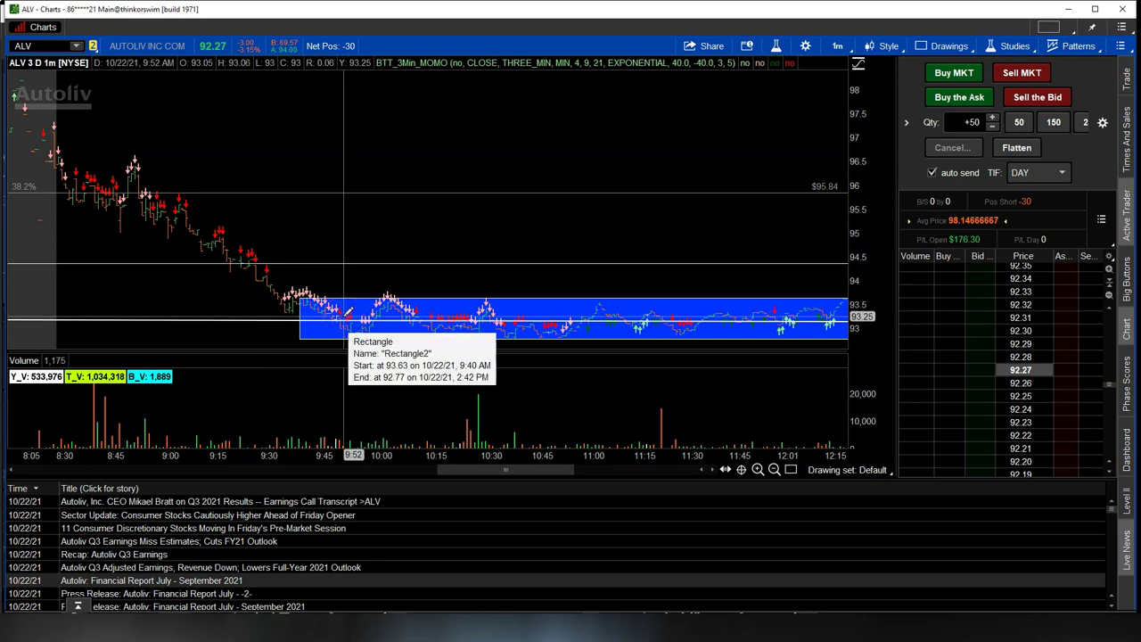
pyautogui.click(333, 306)
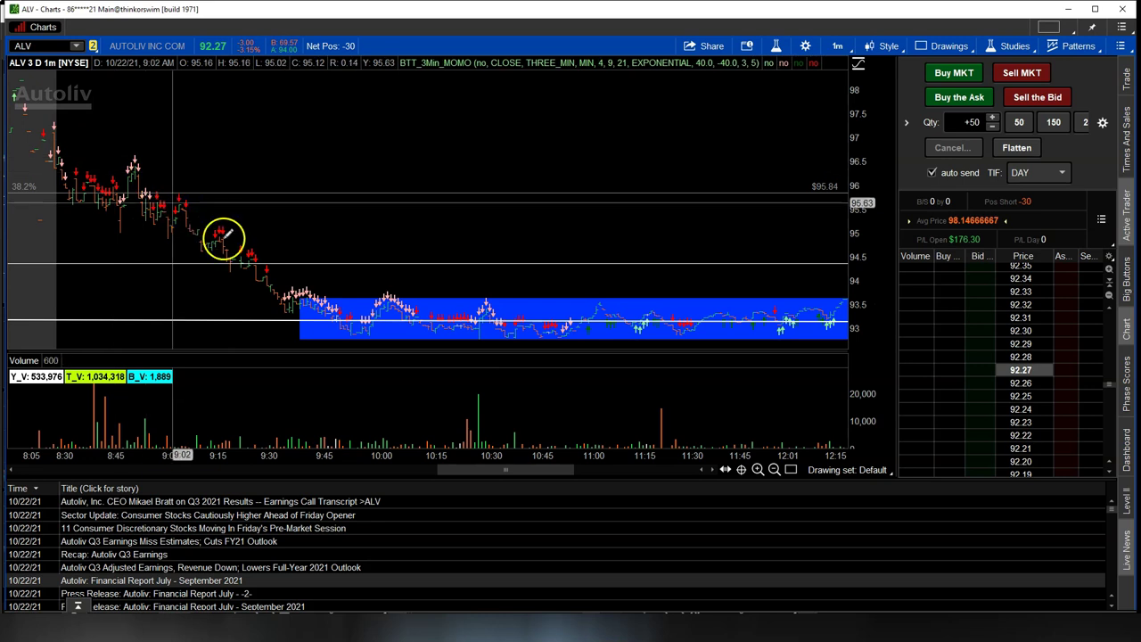
pyautogui.moveTo(317, 298); pyautogui.dragTo(299, 298)
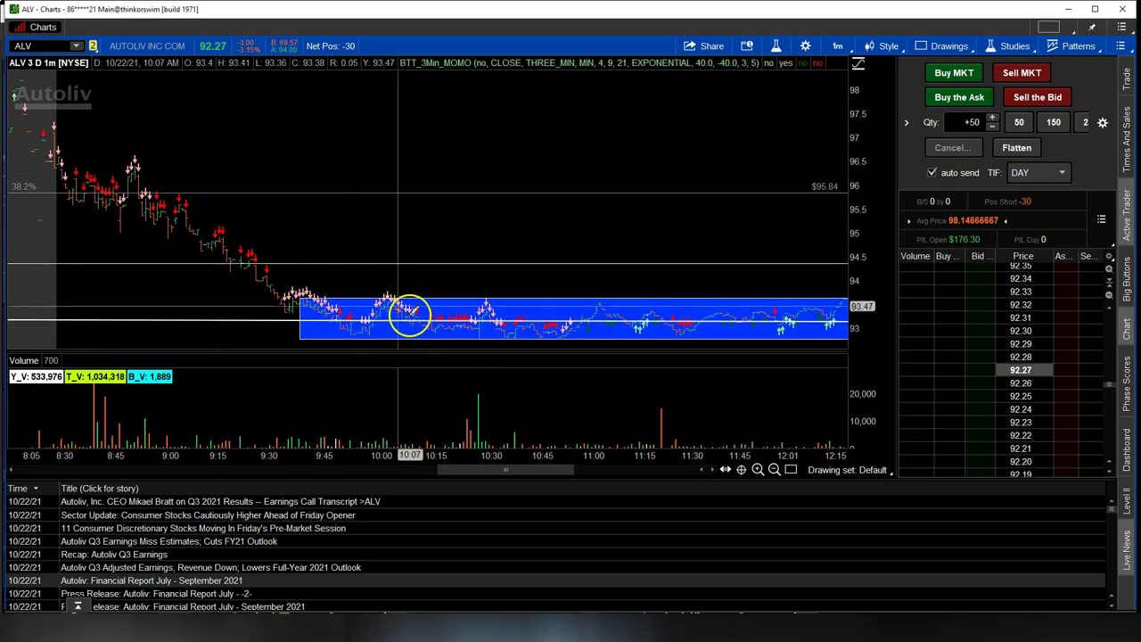
pyautogui.moveTo(416, 313)
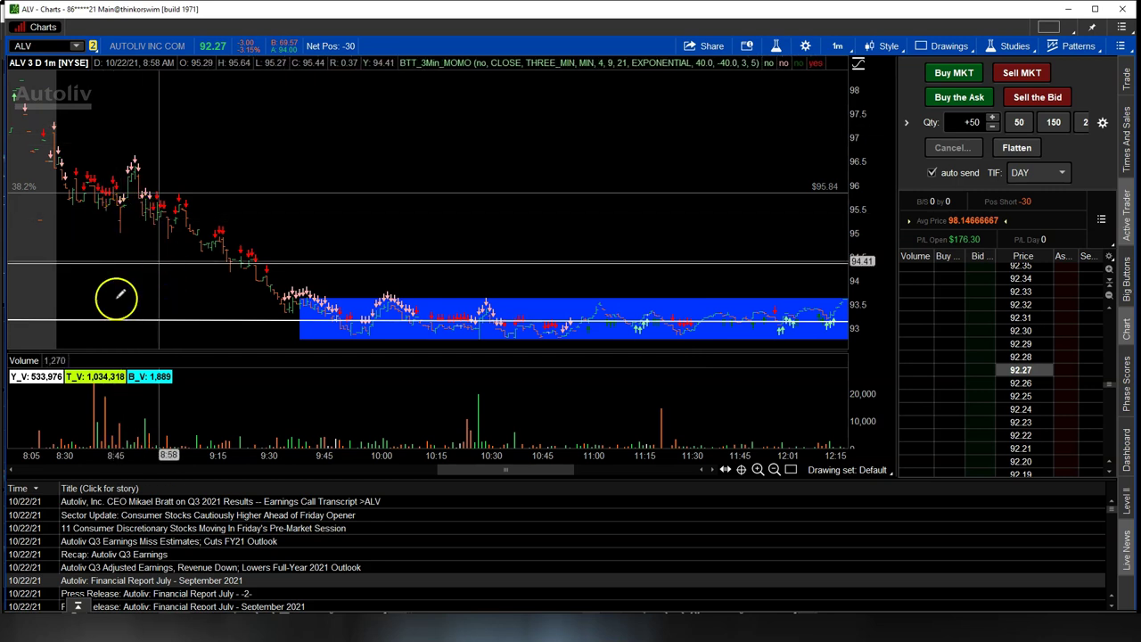
# Step: Examine the mixed BTT_3Min_MOMO arrows inside the blue consolidation rectangle, from about 9:40 to 14:40
pyautogui.scroll(-5, 486, 277)
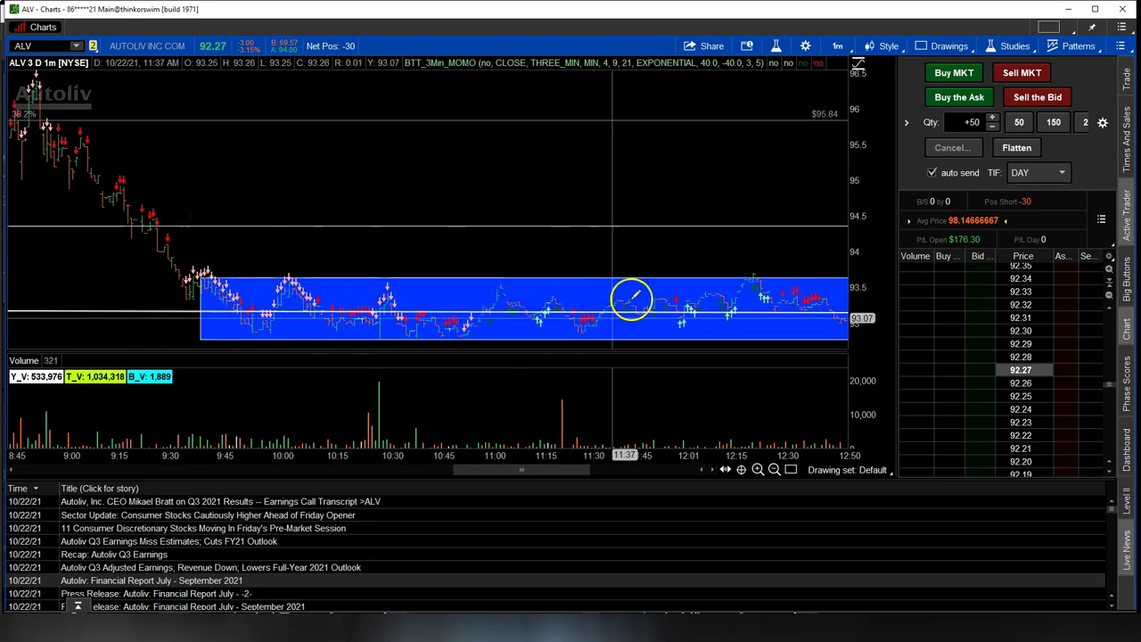
pyautogui.scroll(-4, 691, 294)
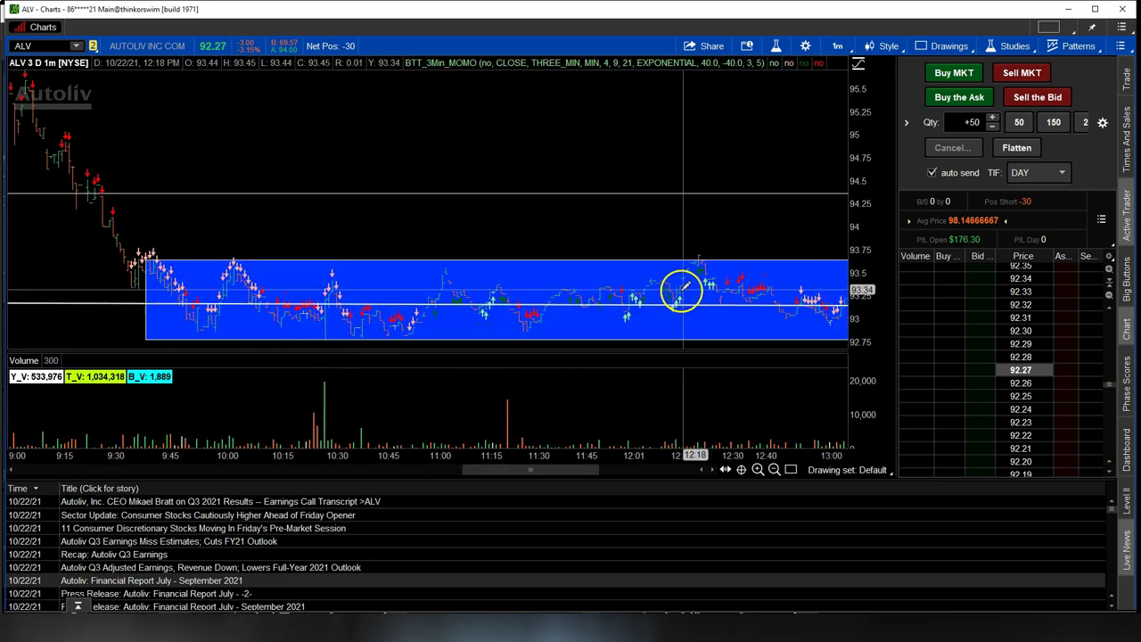
pyautogui.scroll(-2, 545, 287)
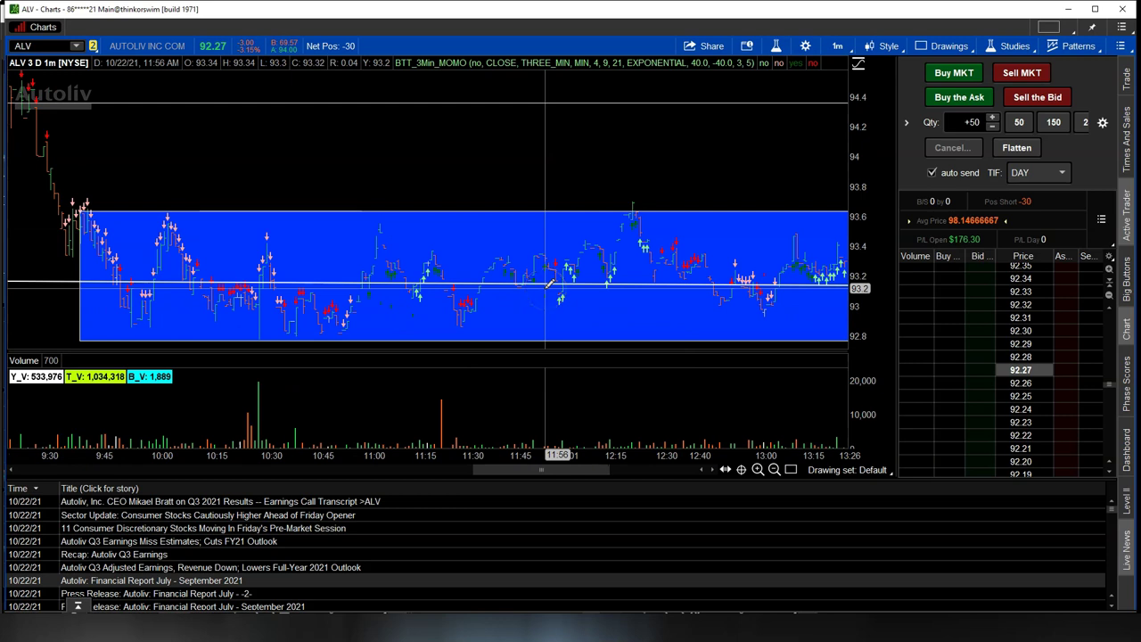
pyautogui.scroll(-3, 550, 283)
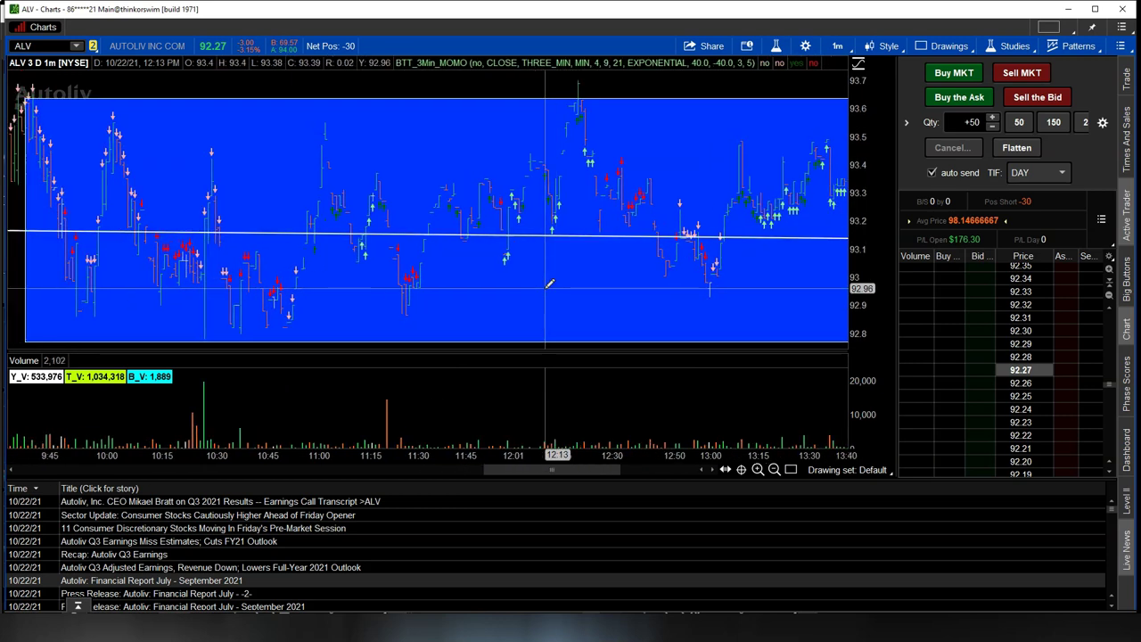
pyautogui.scroll(2, 517, 283)
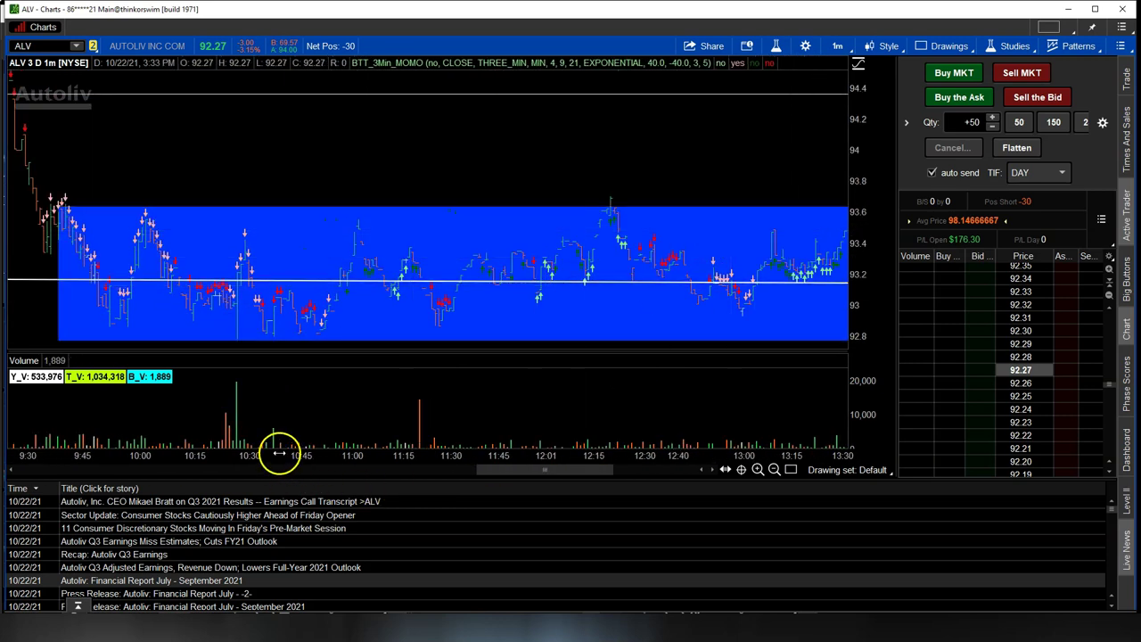
pyautogui.moveTo(279, 453); pyautogui.dragTo(383, 446)
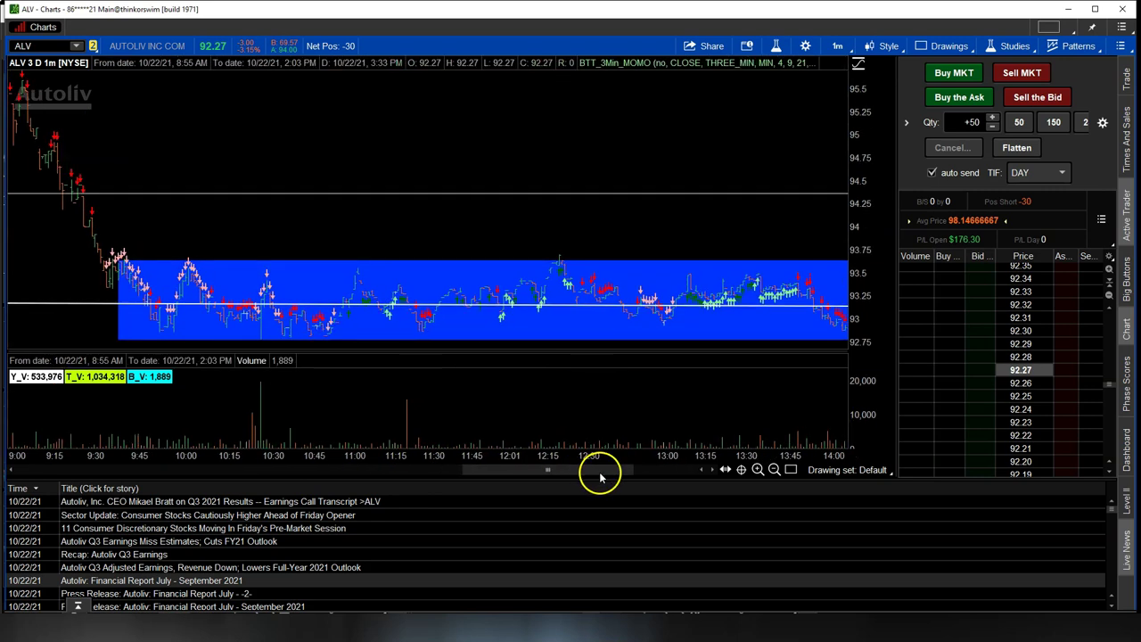
pyautogui.moveTo(606, 477); pyautogui.dragTo(646, 479)
pyautogui.moveTo(607, 230); pyautogui.dragTo(339, 221)
pyautogui.moveTo(9, 196); pyautogui.dragTo(111, 114)
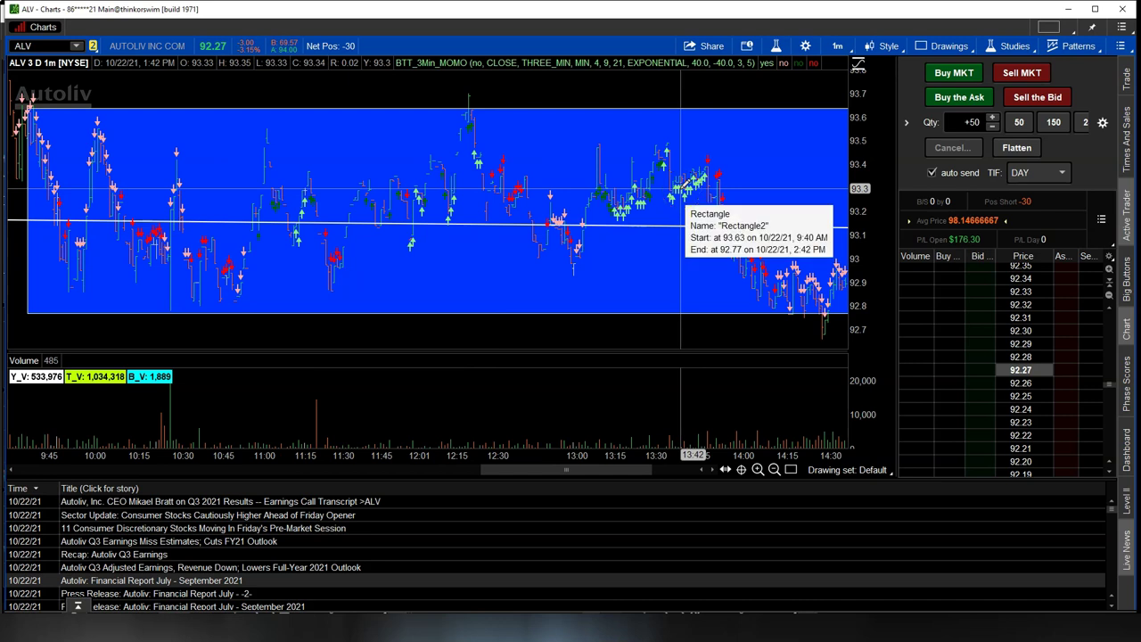
pyautogui.moveTo(680, 214); pyautogui.dragTo(621, 205)
# Step: Examine the momentum arrows over the full-day decline and during the late breakdown below the marked range toward the 50.0% level
pyautogui.click(774, 469)
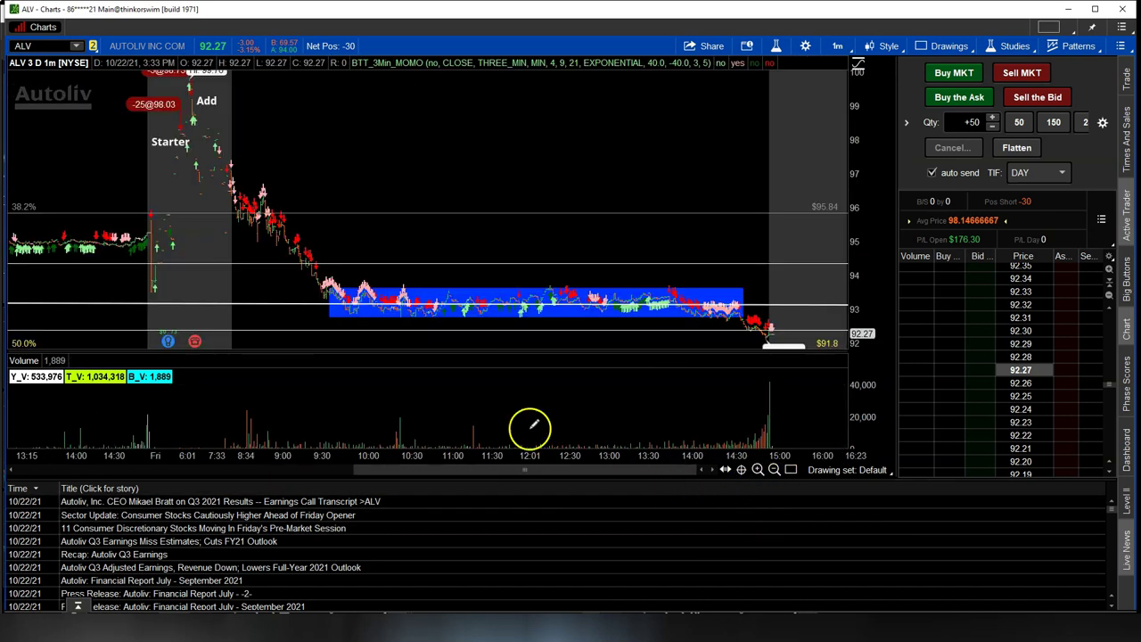
pyautogui.scroll(5, 365, 249)
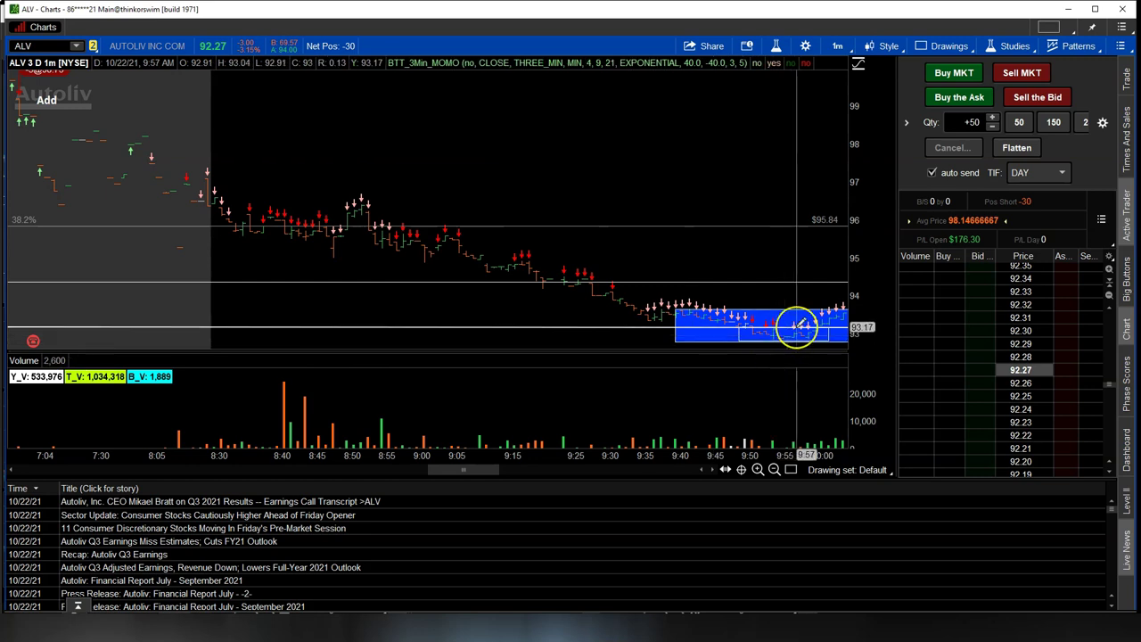
pyautogui.scroll(-2, 796, 324)
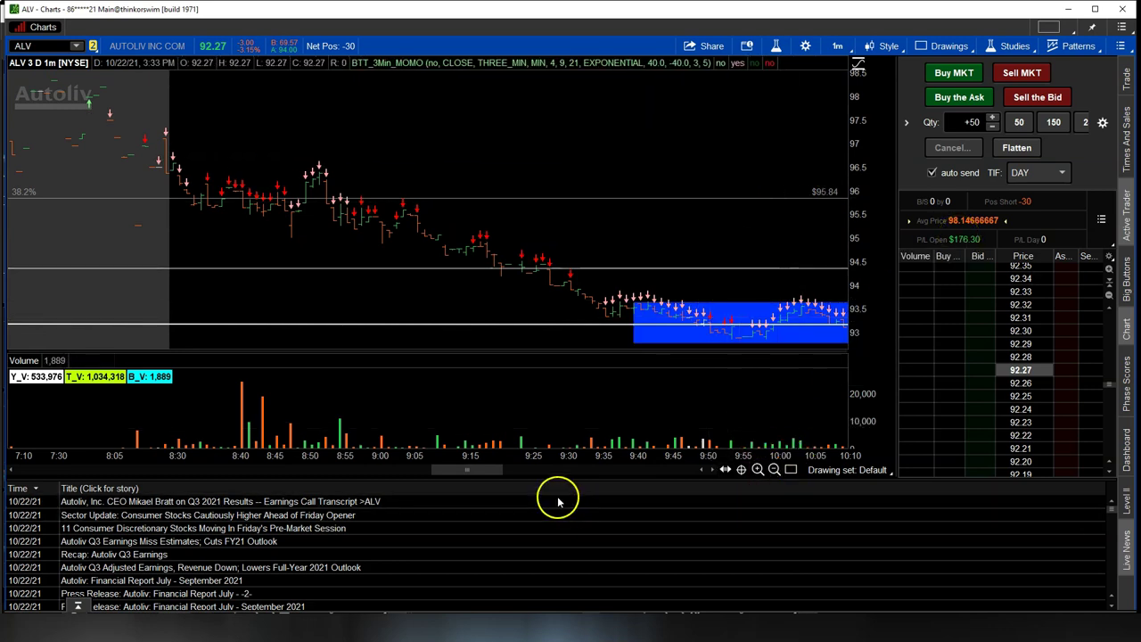
pyautogui.moveTo(482, 473); pyautogui.dragTo(797, 238)
pyautogui.moveTo(879, 97); pyautogui.dragTo(872, 194)
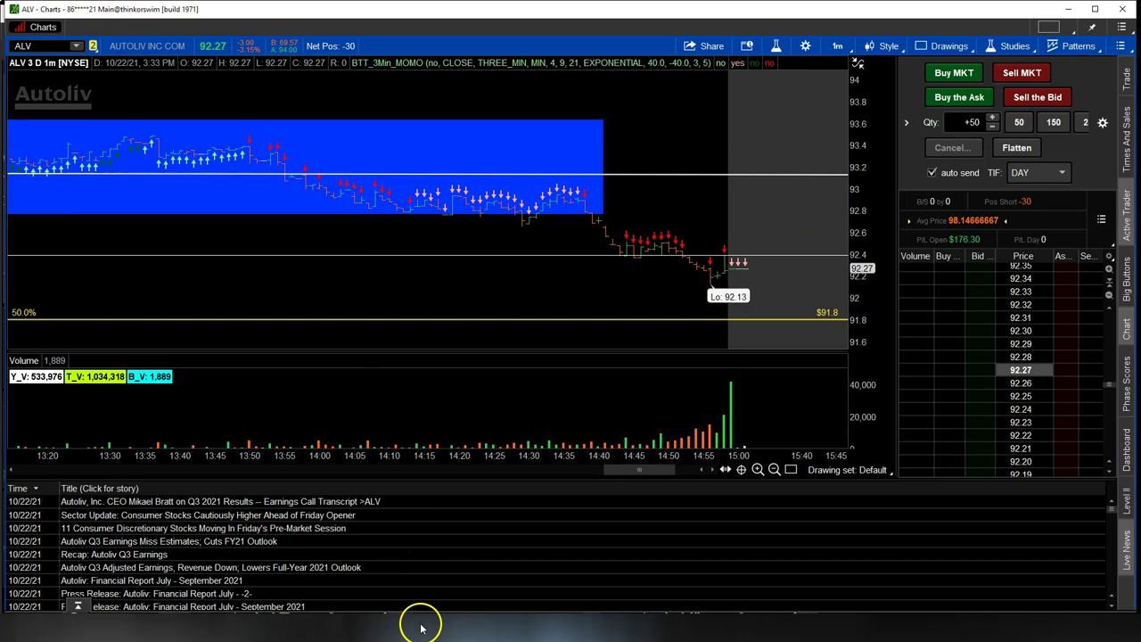
# Step: Switch to the browser and present the trend trading course page from its setup description back to the page header
pyautogui.click(416, 588)
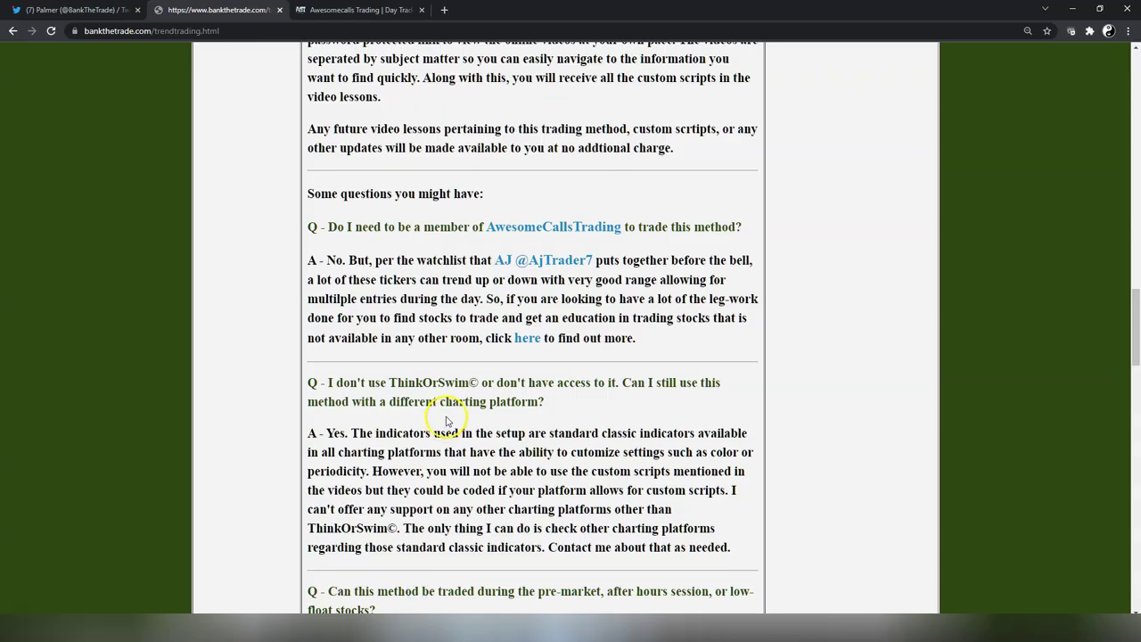
pyautogui.scroll(12, 448, 420)
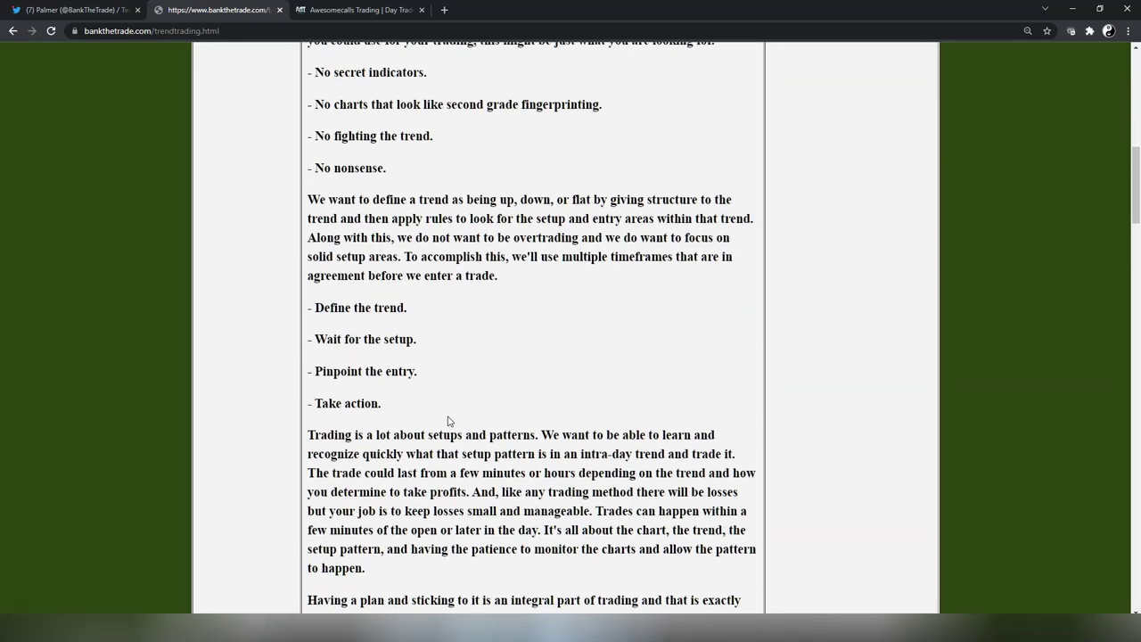
pyautogui.scroll(5, 447, 420)
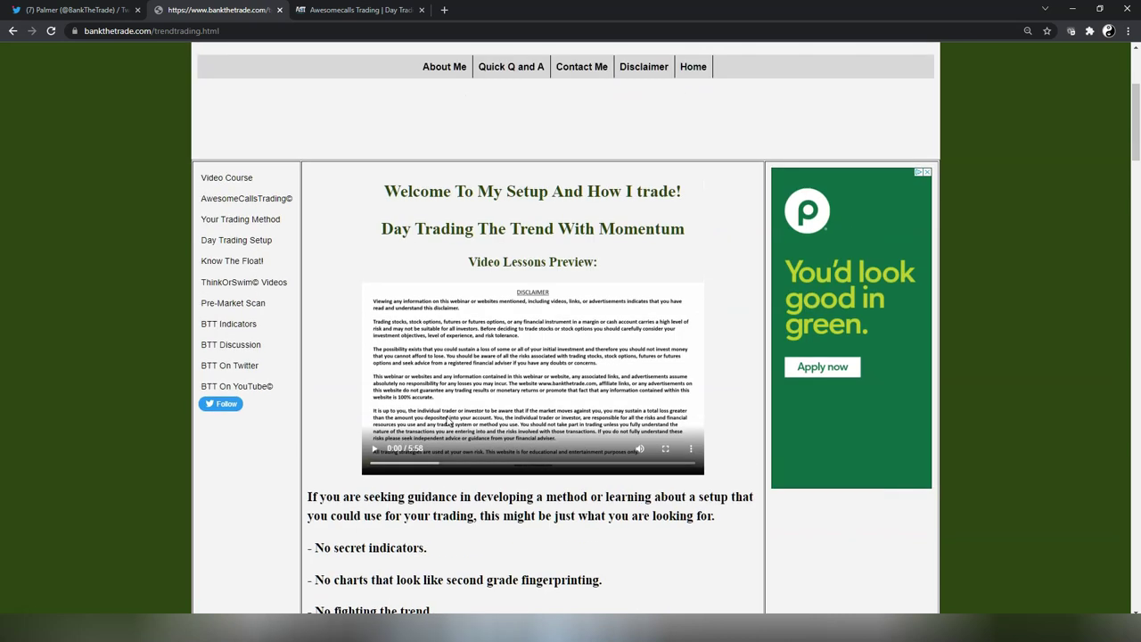
pyautogui.scroll(3, 449, 421)
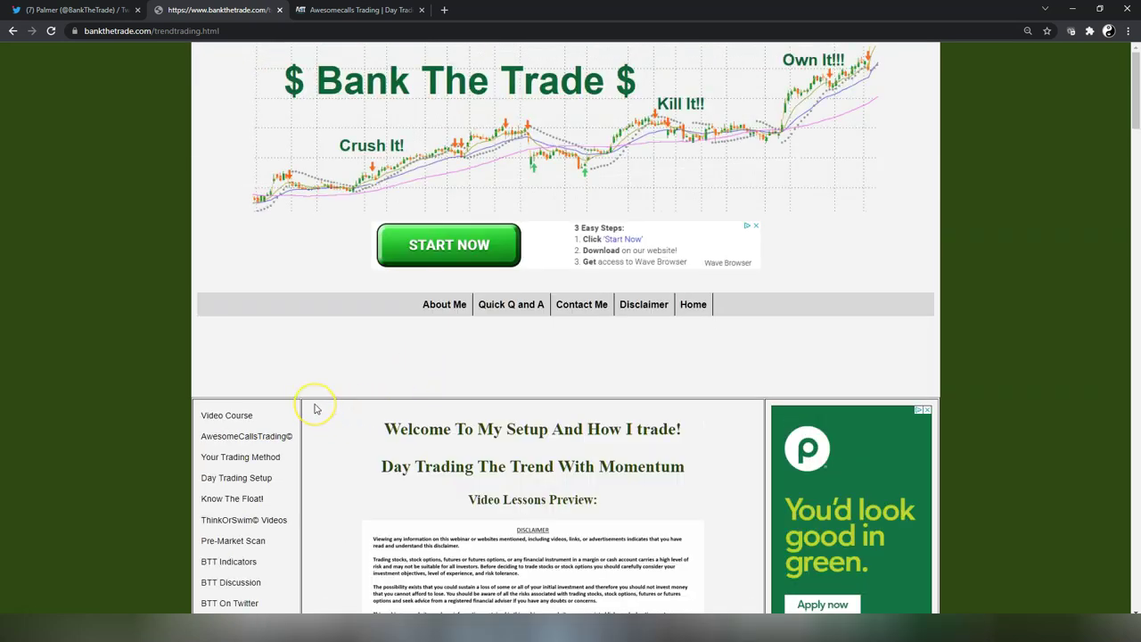
# Step: Show the AwesomeCallsTrading home page with its trade room introduction
pyautogui.click(370, 9)
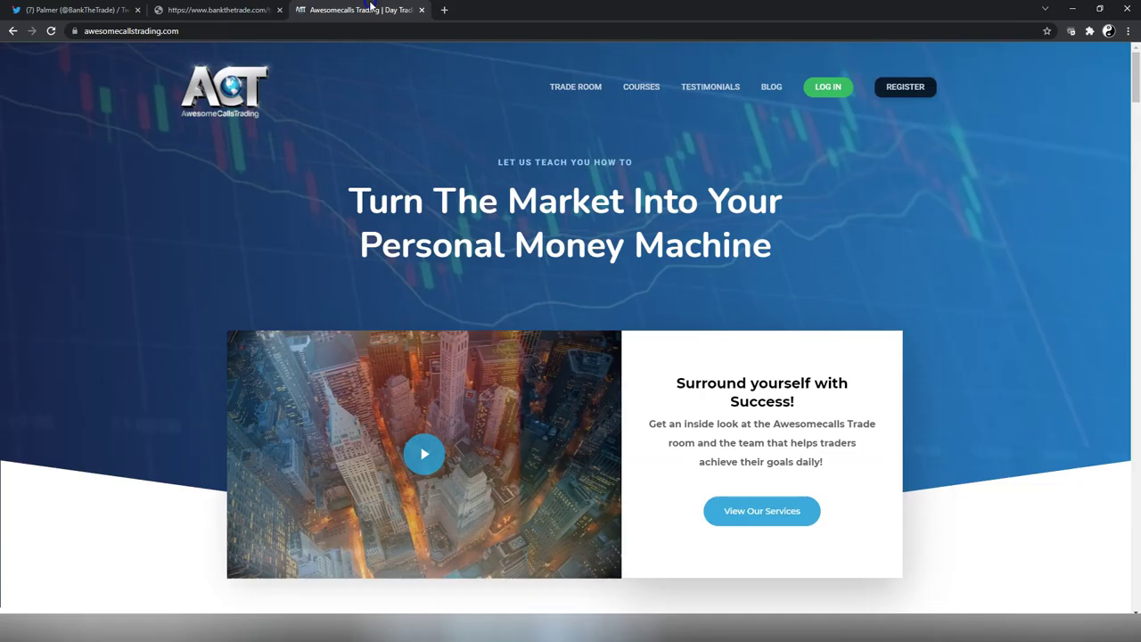
pyautogui.click(554, 149)
pyautogui.scroll(-2, 719, 383)
pyautogui.scroll(2, 718, 383)
# Step: Review the BankTheTrade Twitter feed, including the October 22 pre-market stock posts and the post about the ALV earnings trade
pyautogui.click(52, 16)
pyautogui.scroll(-1, 531, 339)
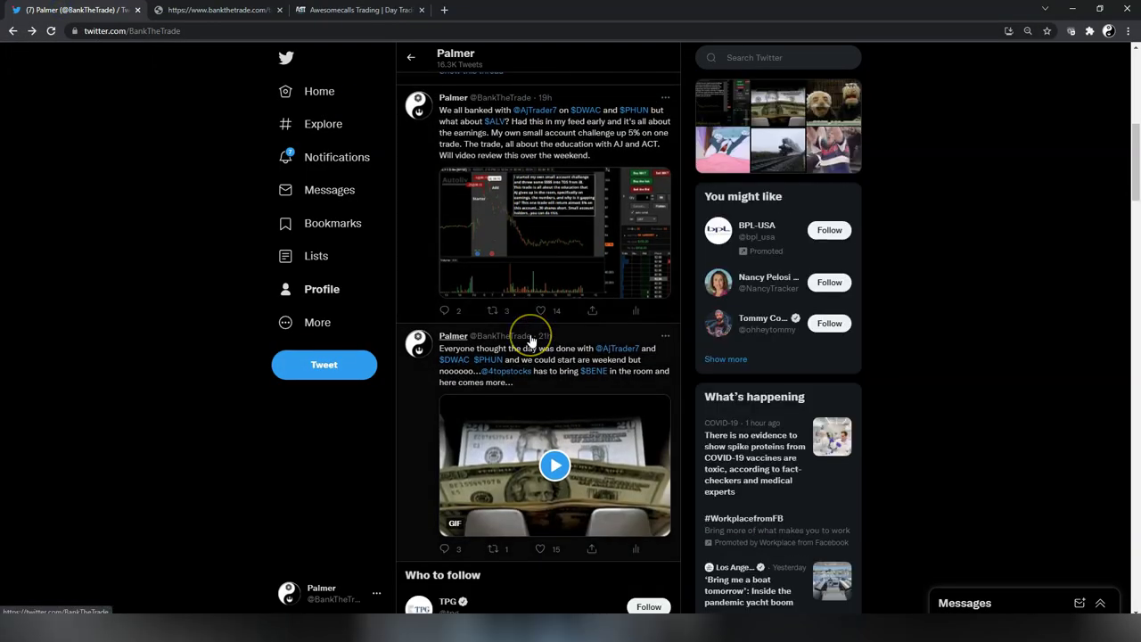
pyautogui.scroll(-4, 531, 339)
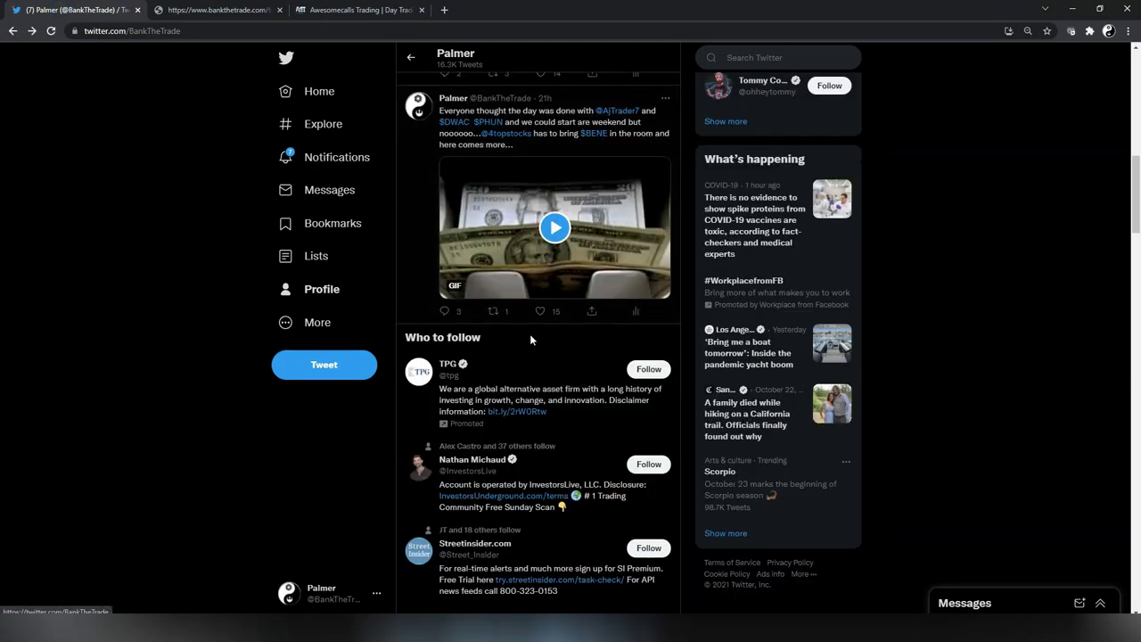
pyautogui.scroll(-8, 529, 334)
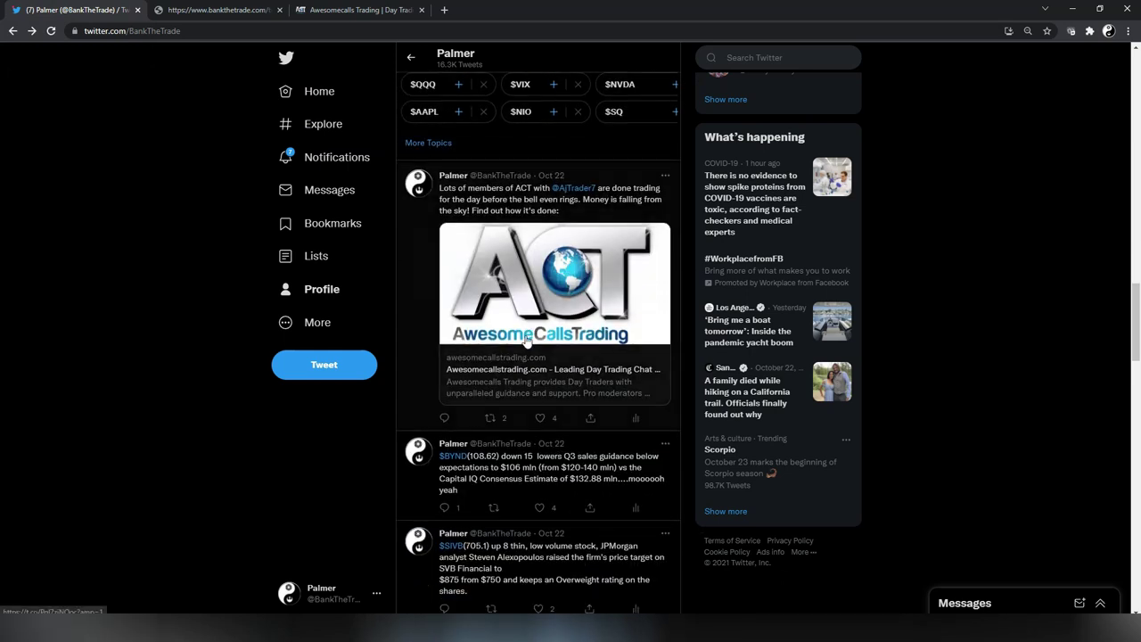
pyautogui.scroll(-2, 524, 341)
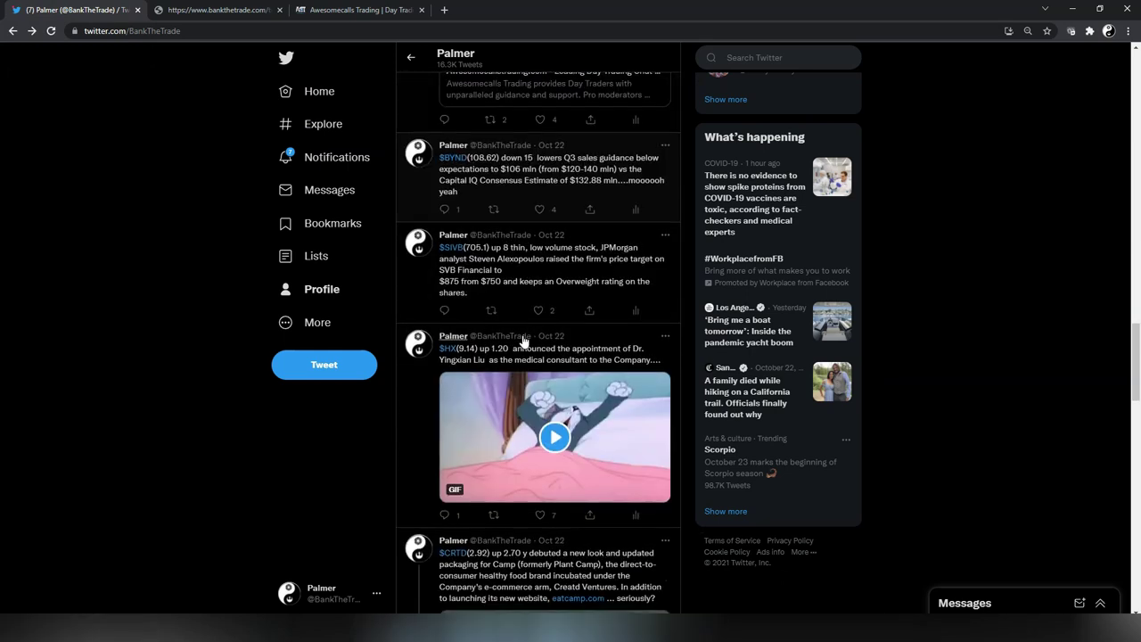
pyautogui.scroll(-5, 517, 341)
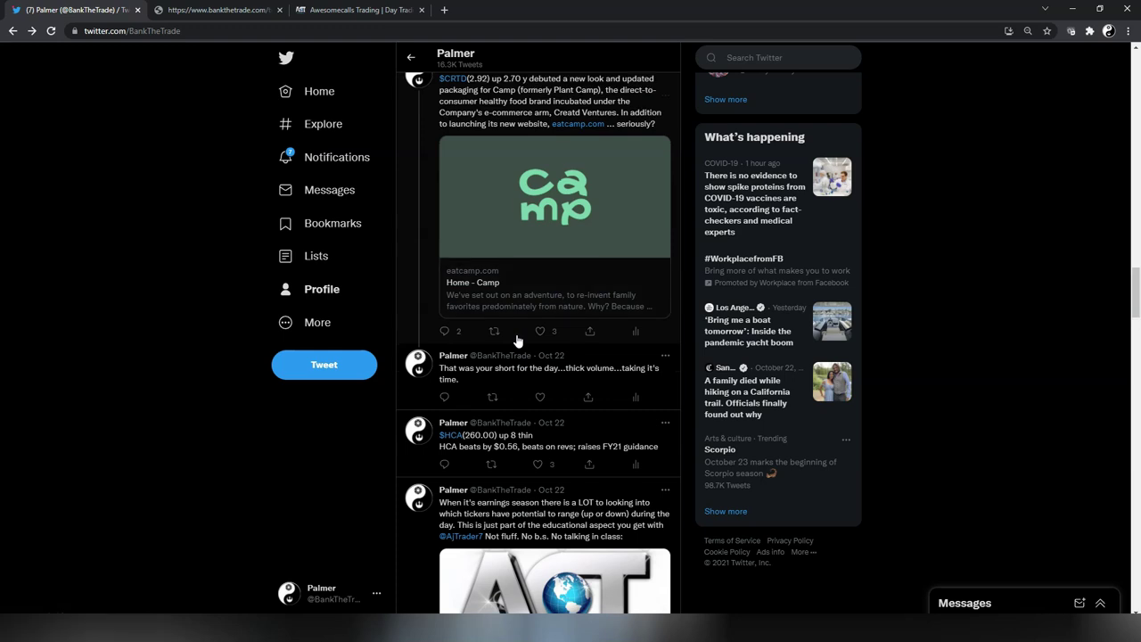
pyautogui.scroll(7, 517, 341)
pyautogui.click(530, 355)
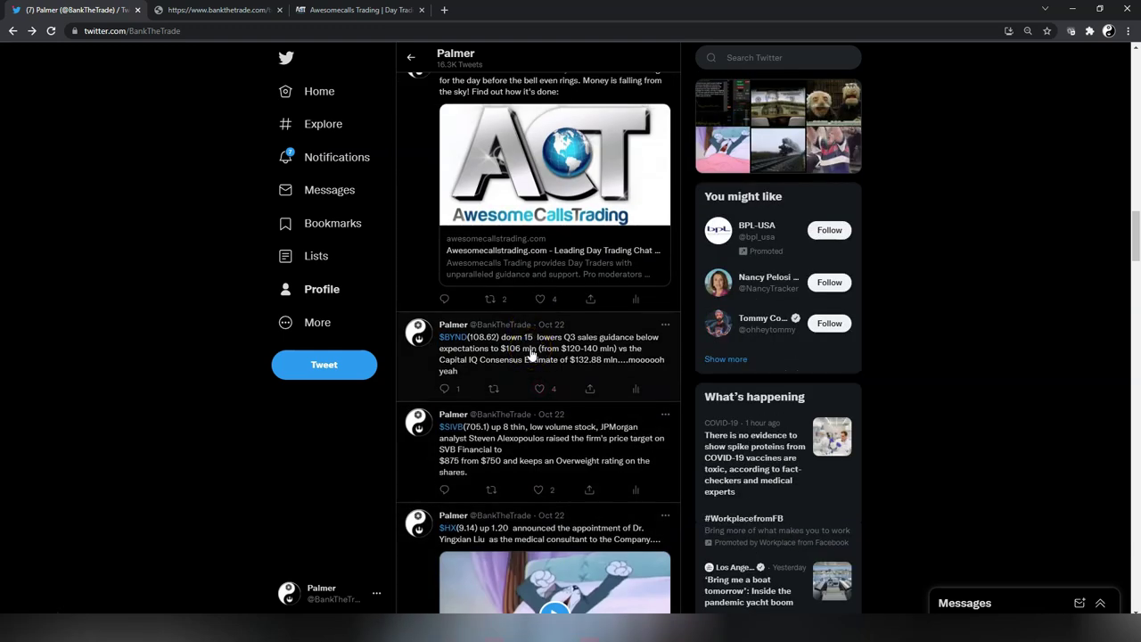
pyautogui.scroll(15, 526, 349)
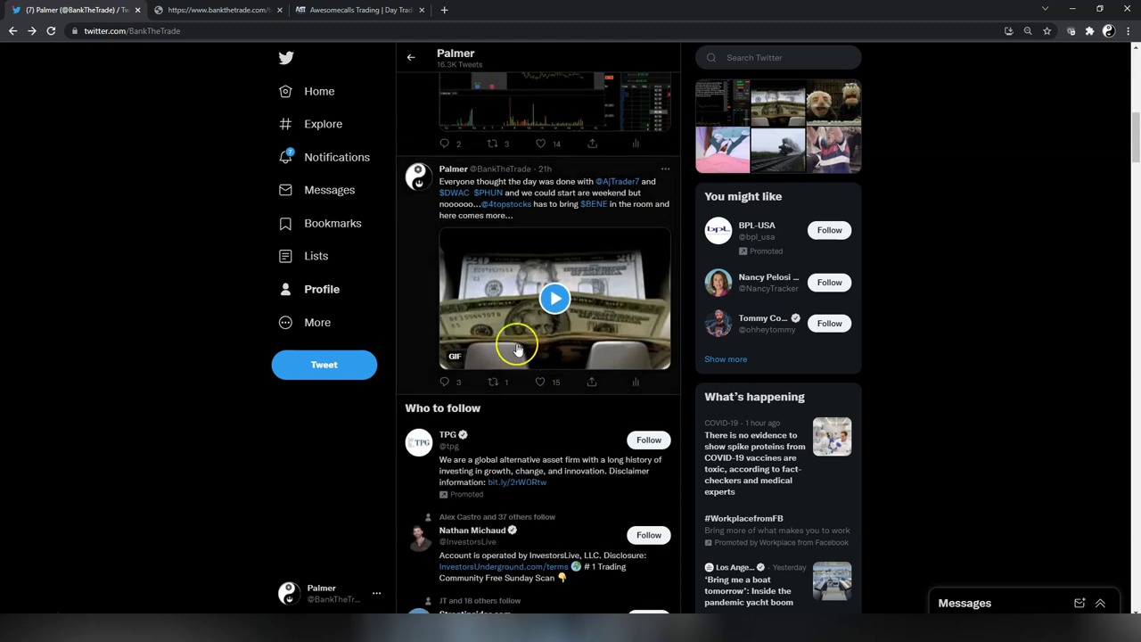
pyautogui.scroll(4, 517, 349)
pyautogui.scroll(-2, 517, 350)
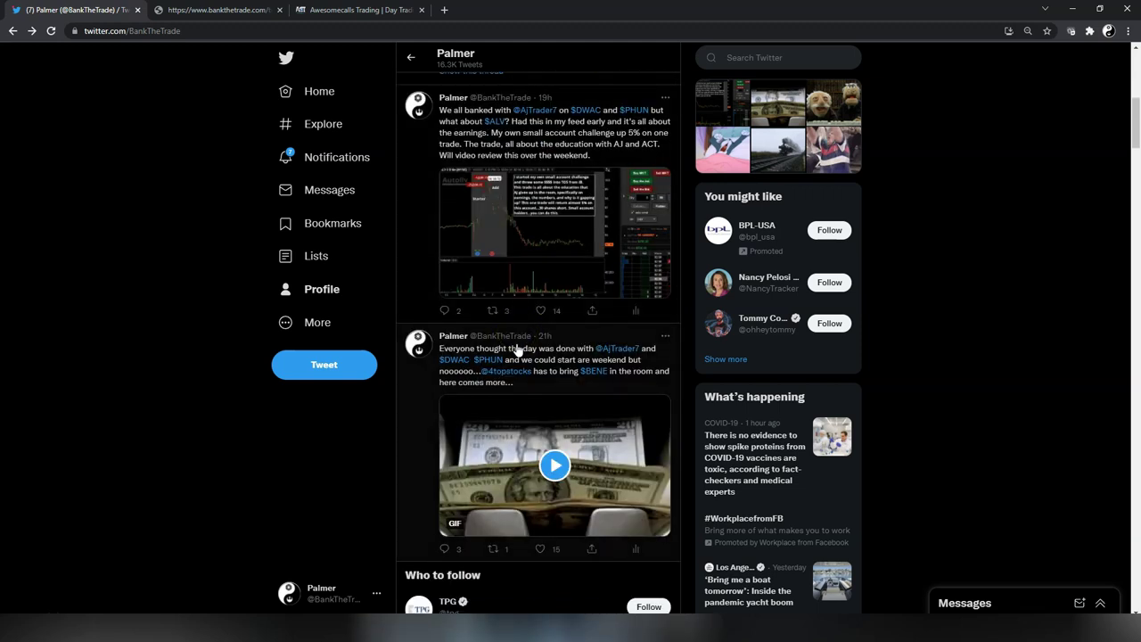